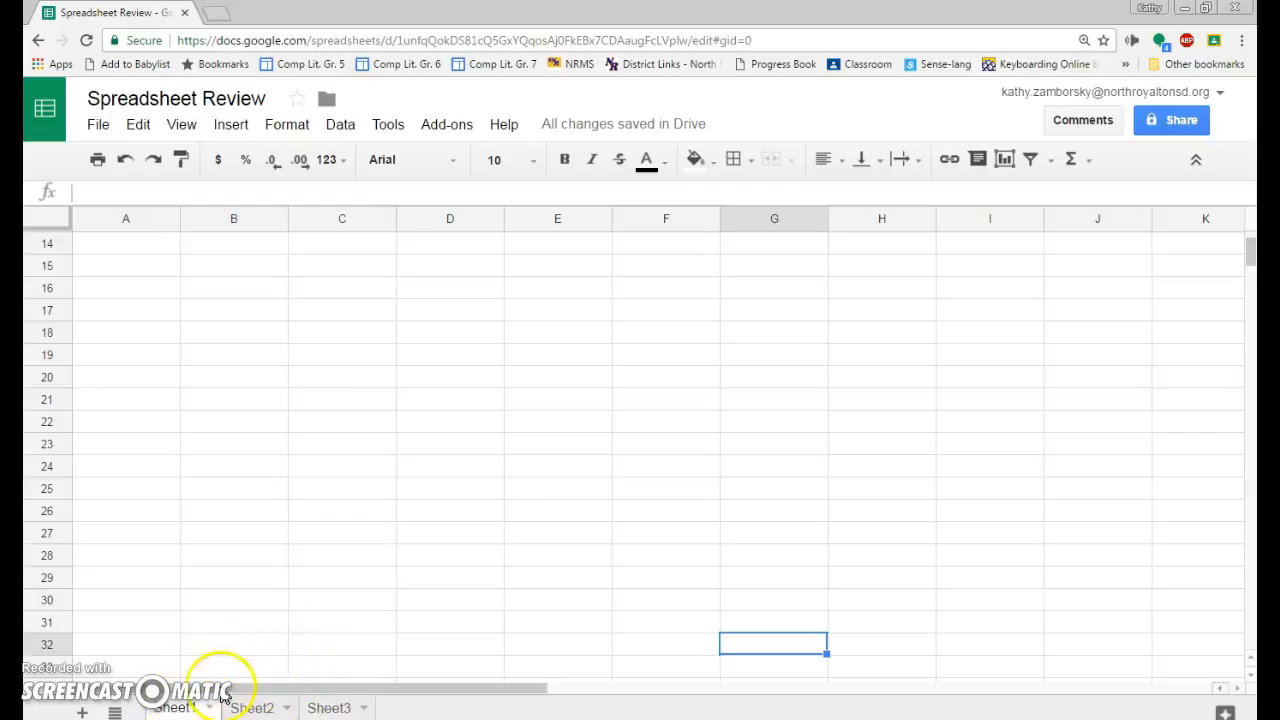
Step: Add a new blank sheet to the workbook and move it to the end, after Sheet3
click(85, 710)
click(255, 708)
drag(255, 708, 423, 706)
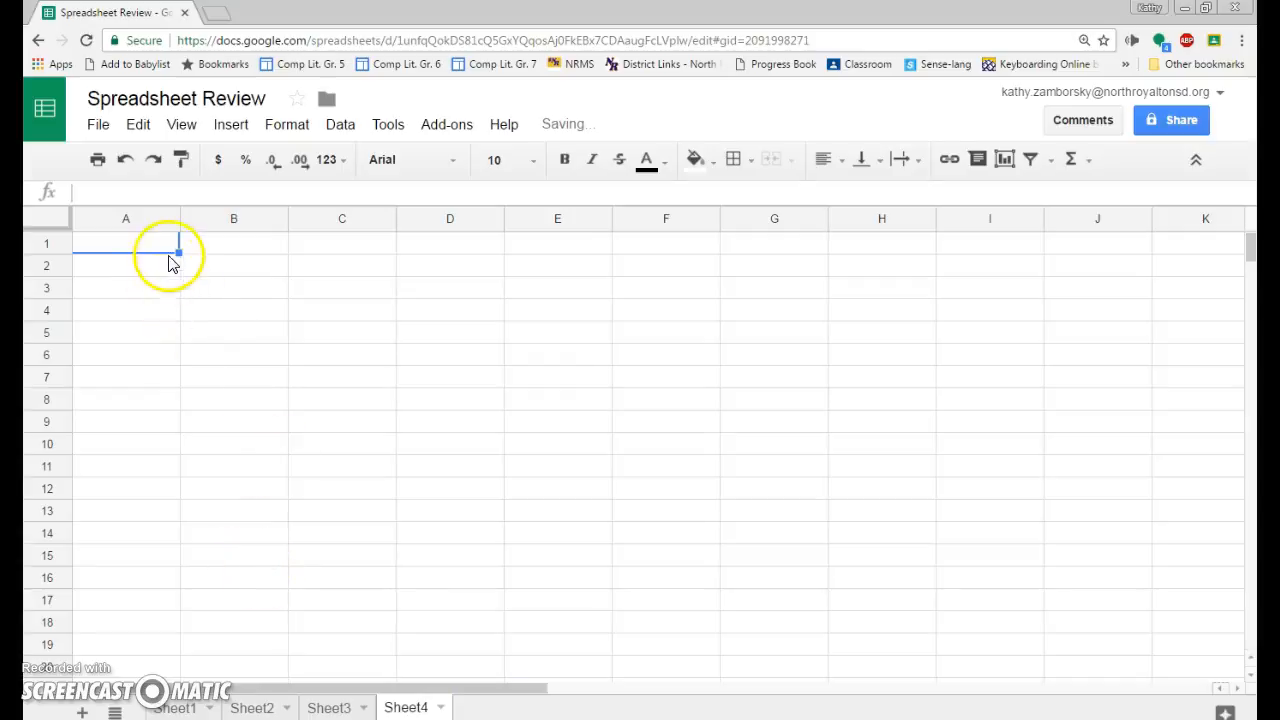
Step: Enter the formula =RAND() in cell A1 to generate a random decimal
click(133, 248)
click(128, 194)
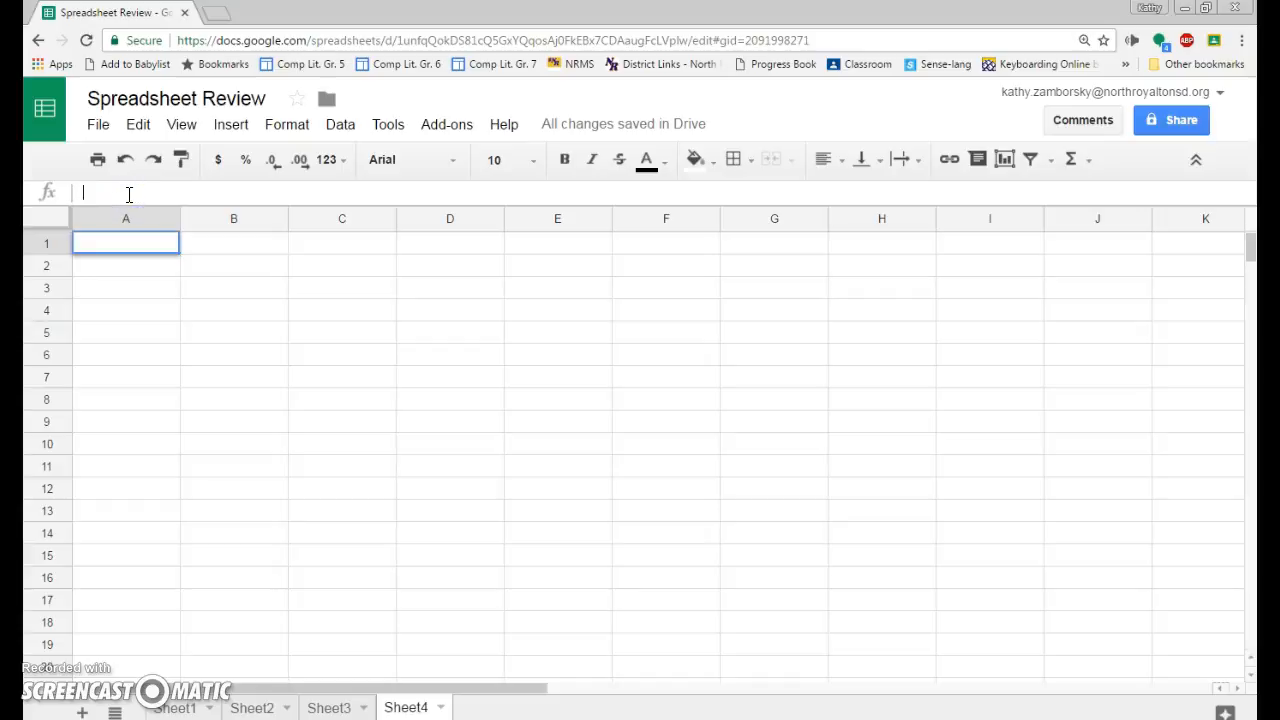
text(=)
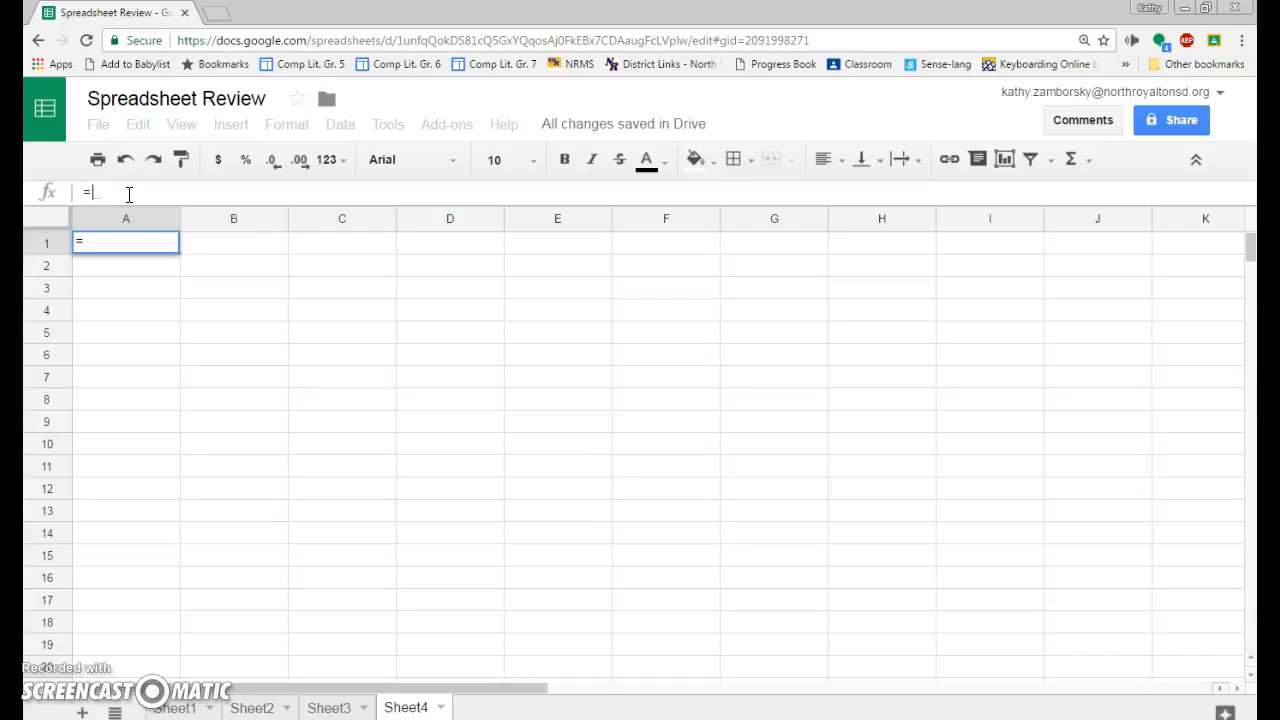
text(ran)
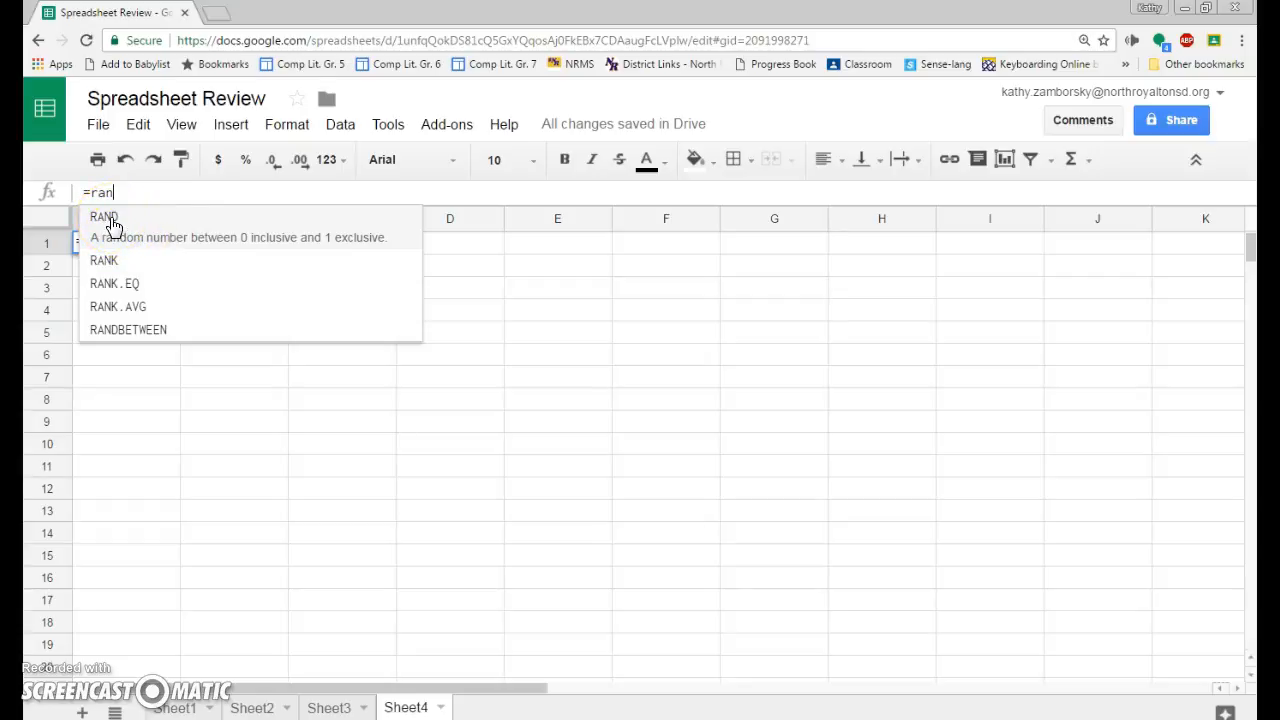
click(108, 218)
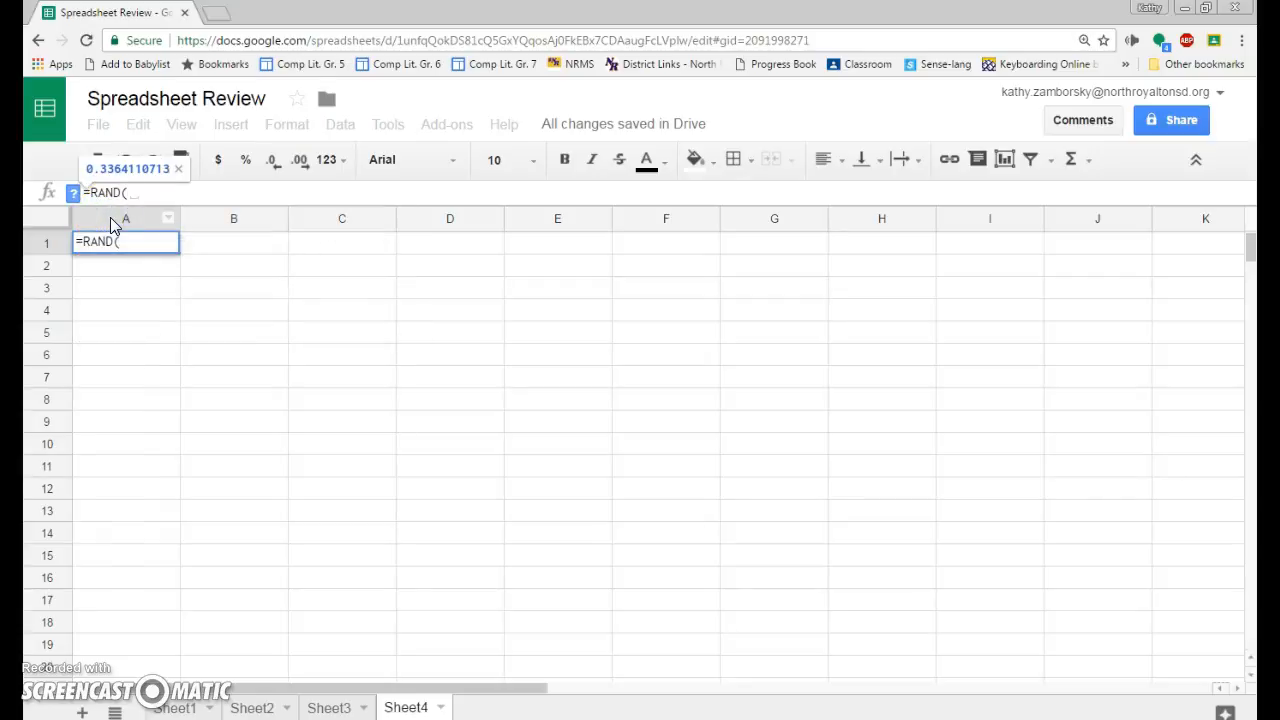
key(Return)
Step: Fill the RAND formula from A1 down through A10 and check the formulas in the filled cells
click(150, 243)
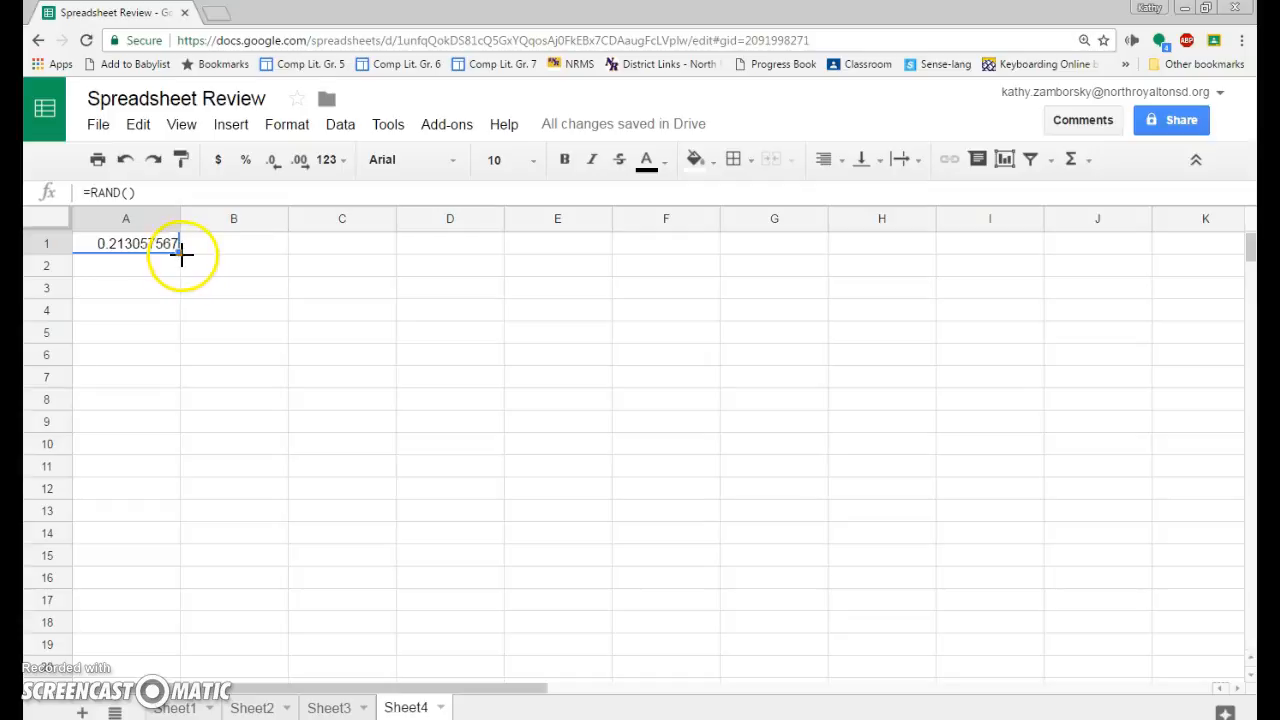
drag(178, 254, 178, 445)
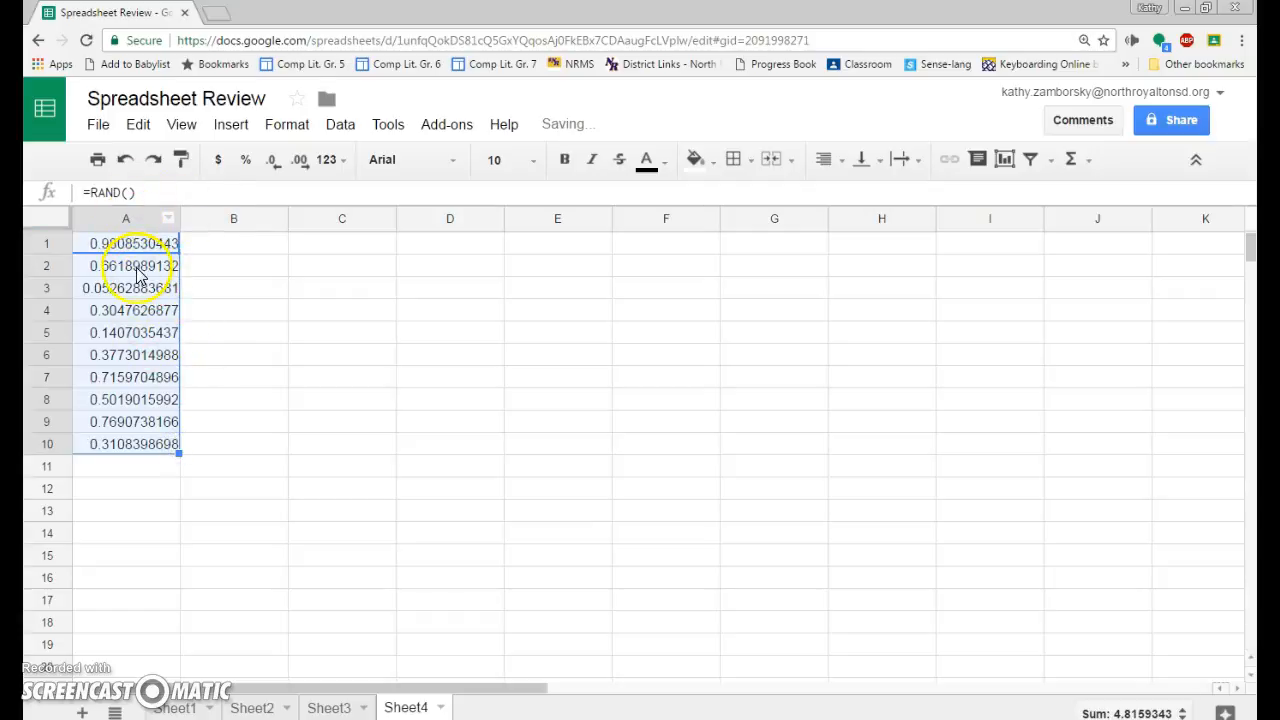
click(137, 265)
click(137, 288)
click(140, 310)
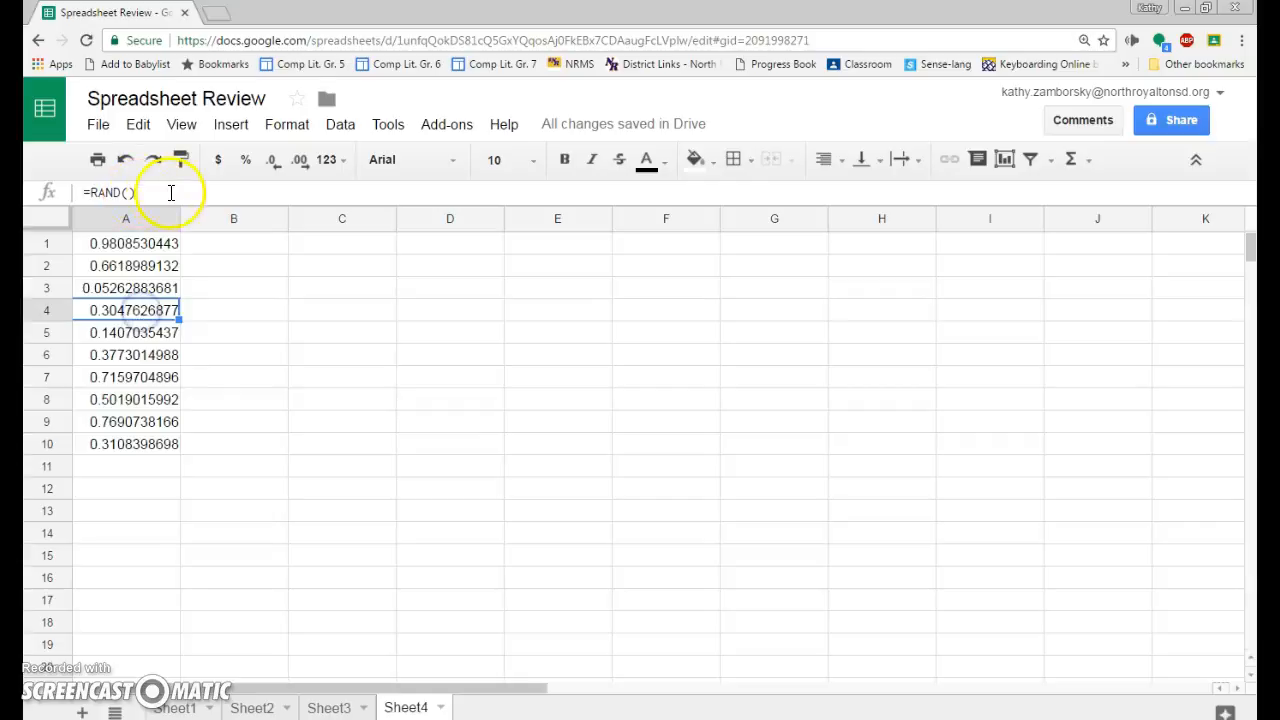
click(111, 335)
click(118, 355)
click(126, 377)
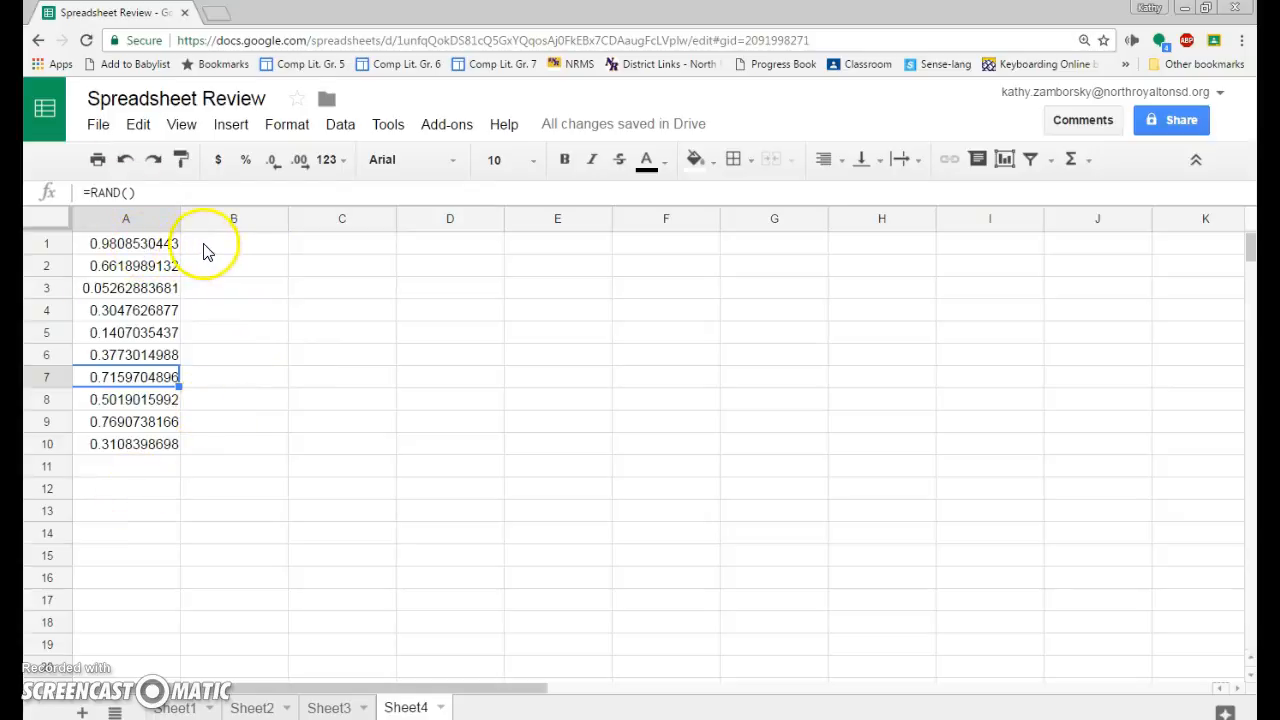
Step: Enter the formula =RANDBETWEEN(1,10) in cell B1 to generate a random whole number
click(247, 254)
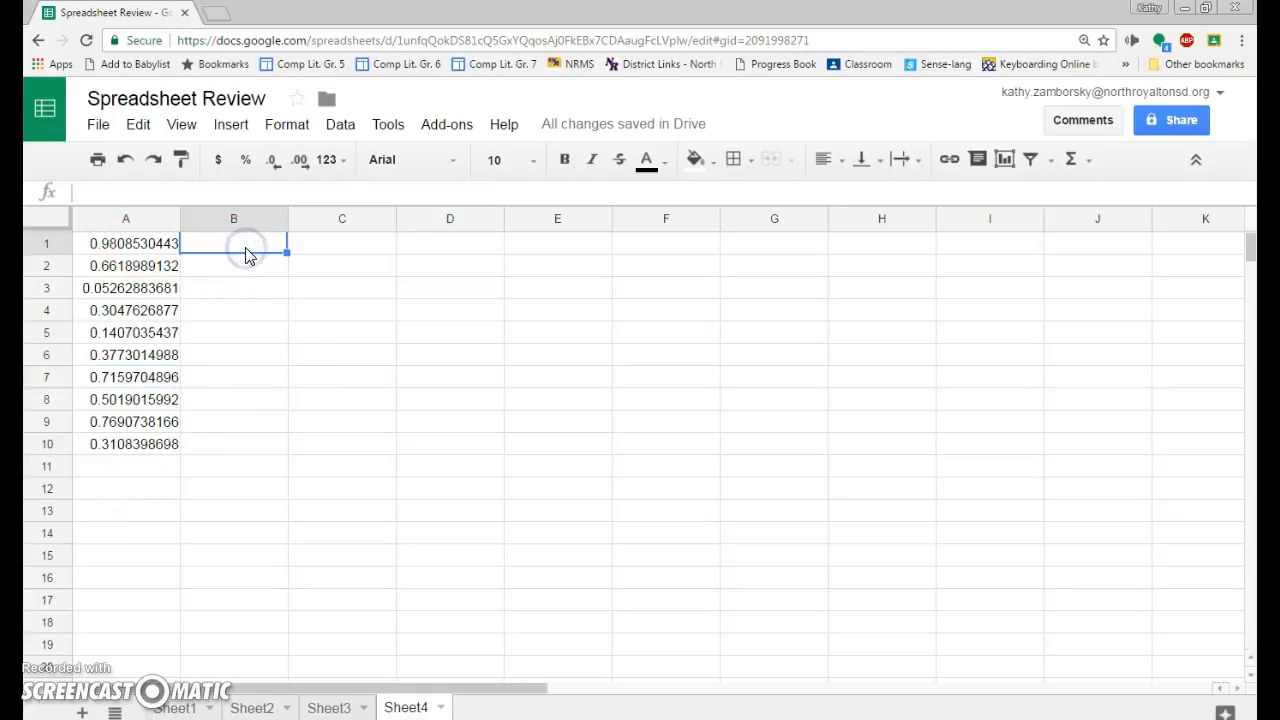
click(257, 255)
click(190, 193)
text(=)
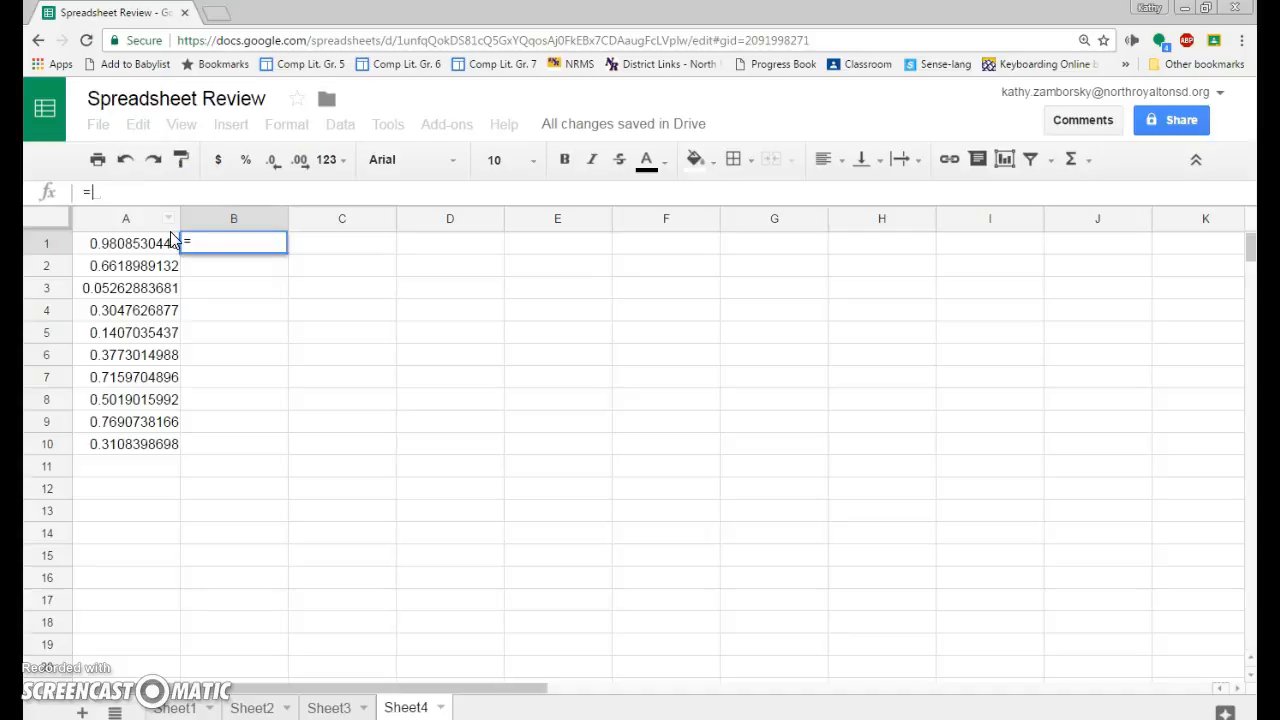
text(rand)
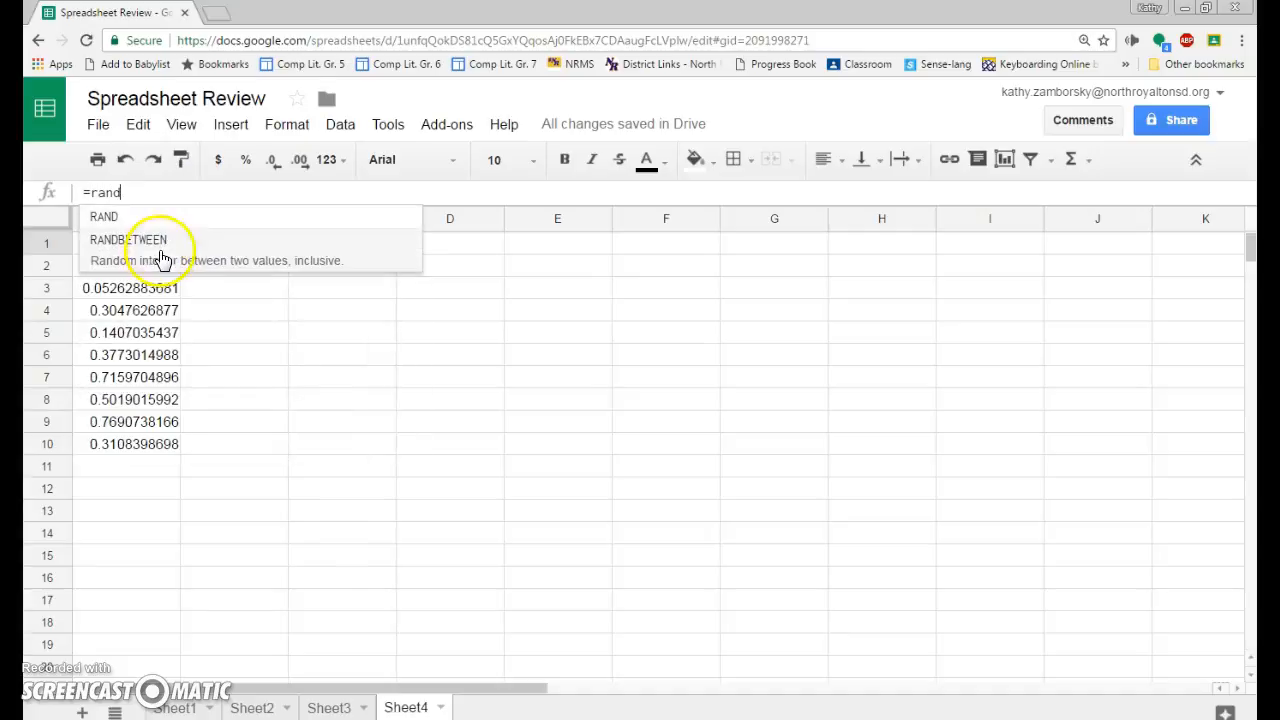
click(157, 246)
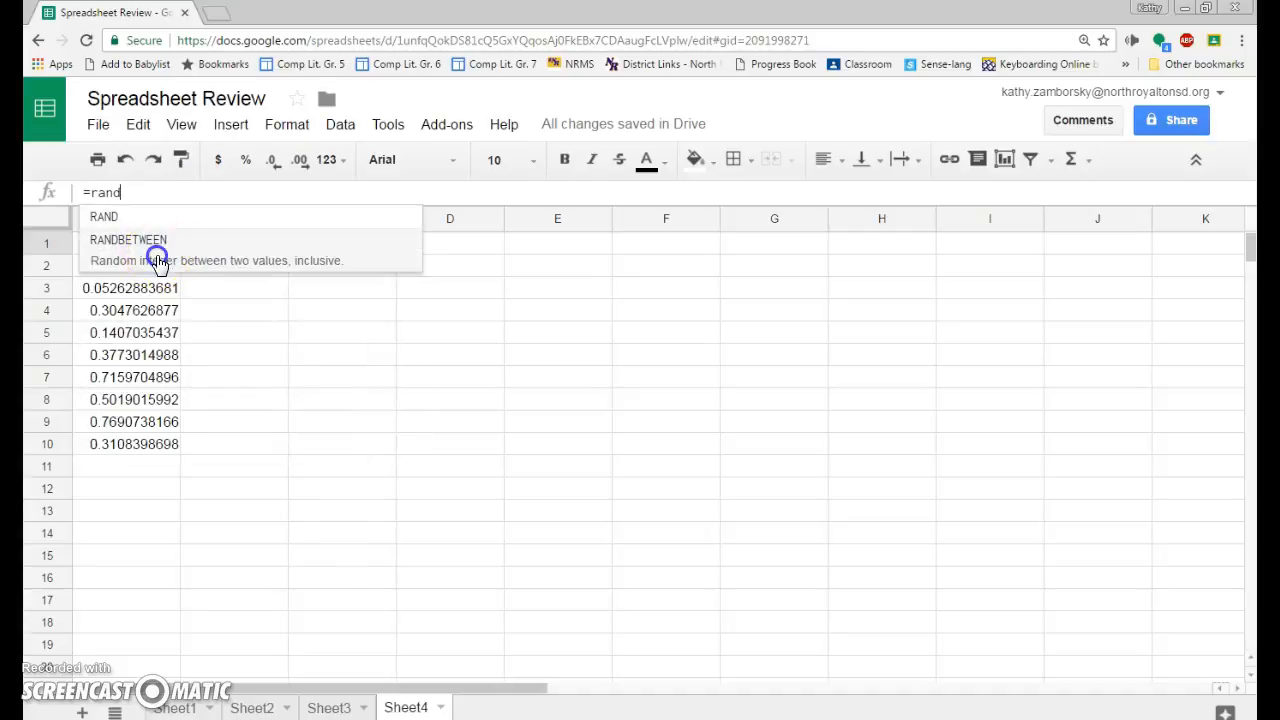
click(146, 262)
text(1,10)
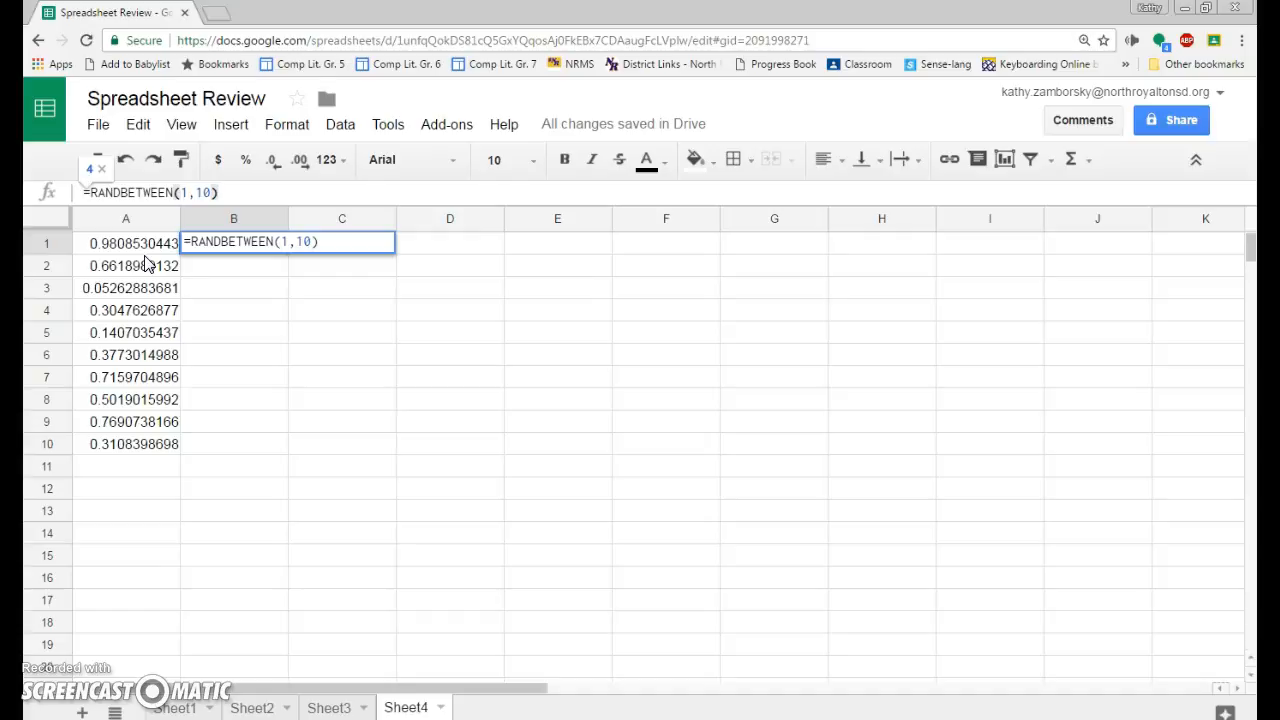
text())
key(Return)
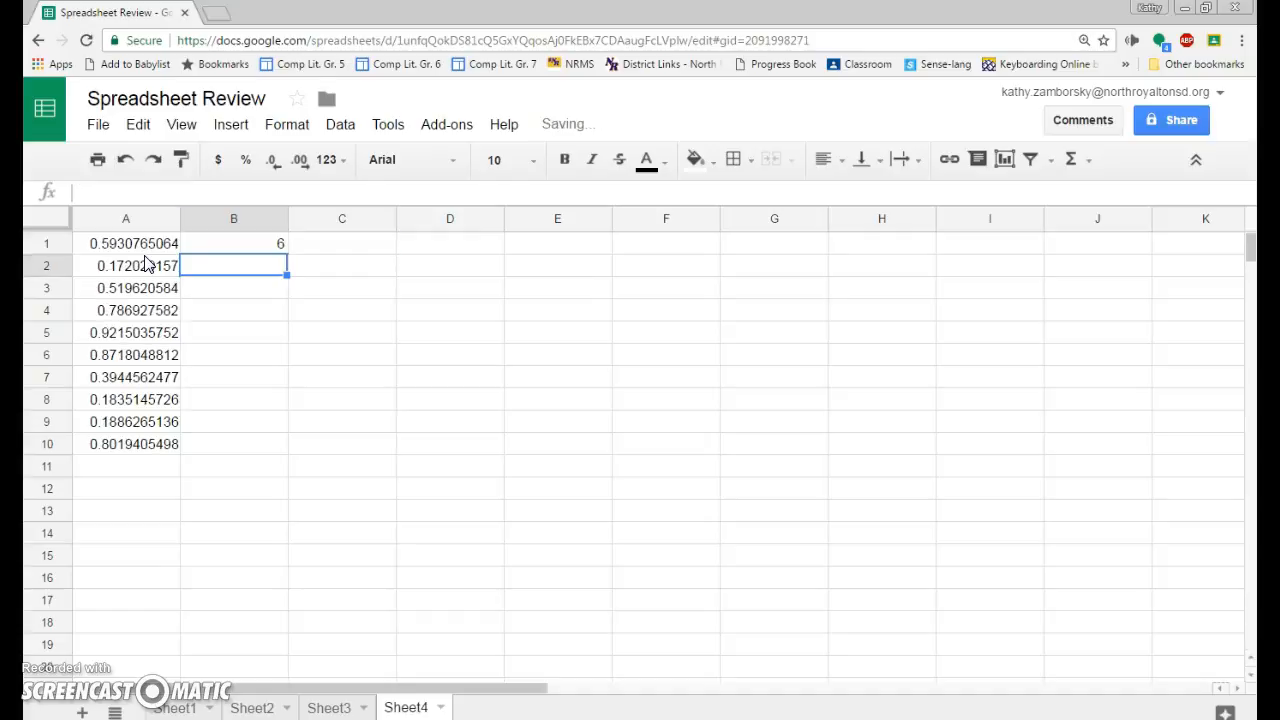
Step: Fill the RANDBETWEEN formula from B1 down through B10 and check one of the filled cells
click(243, 248)
drag(286, 253, 276, 452)
click(263, 402)
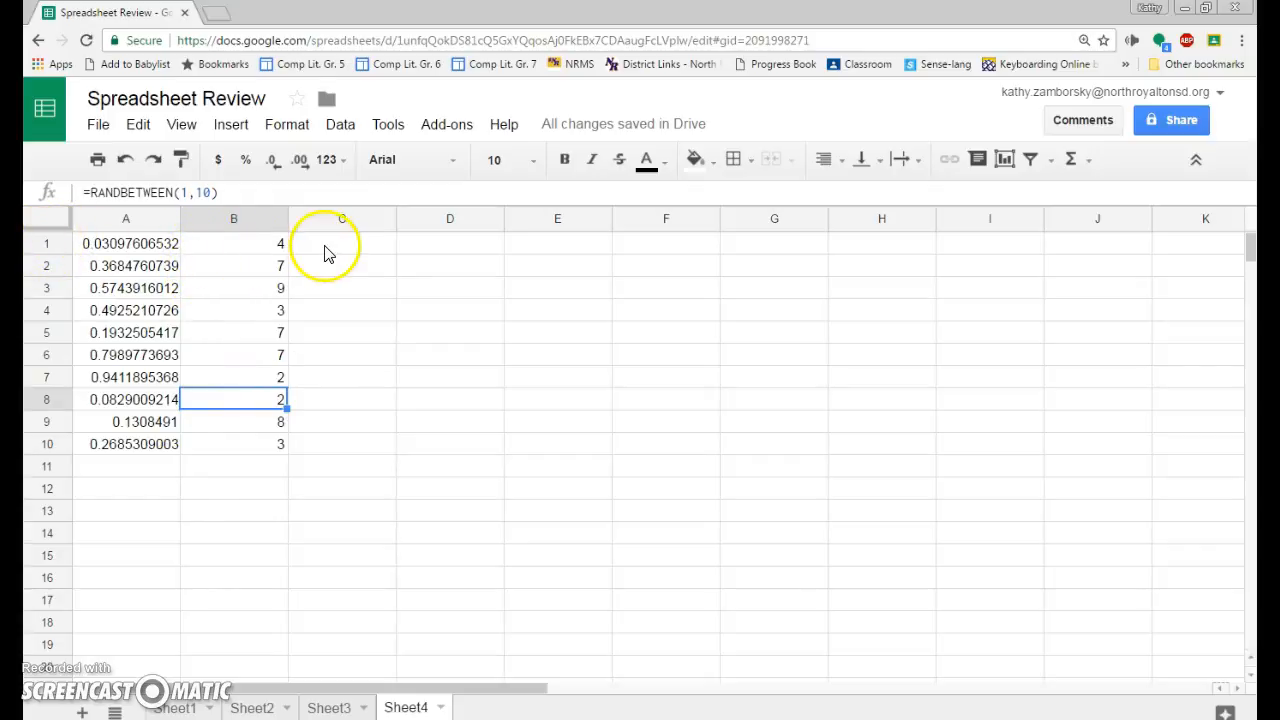
Step: Insert one blank row above row 1, over the random values
click(50, 244)
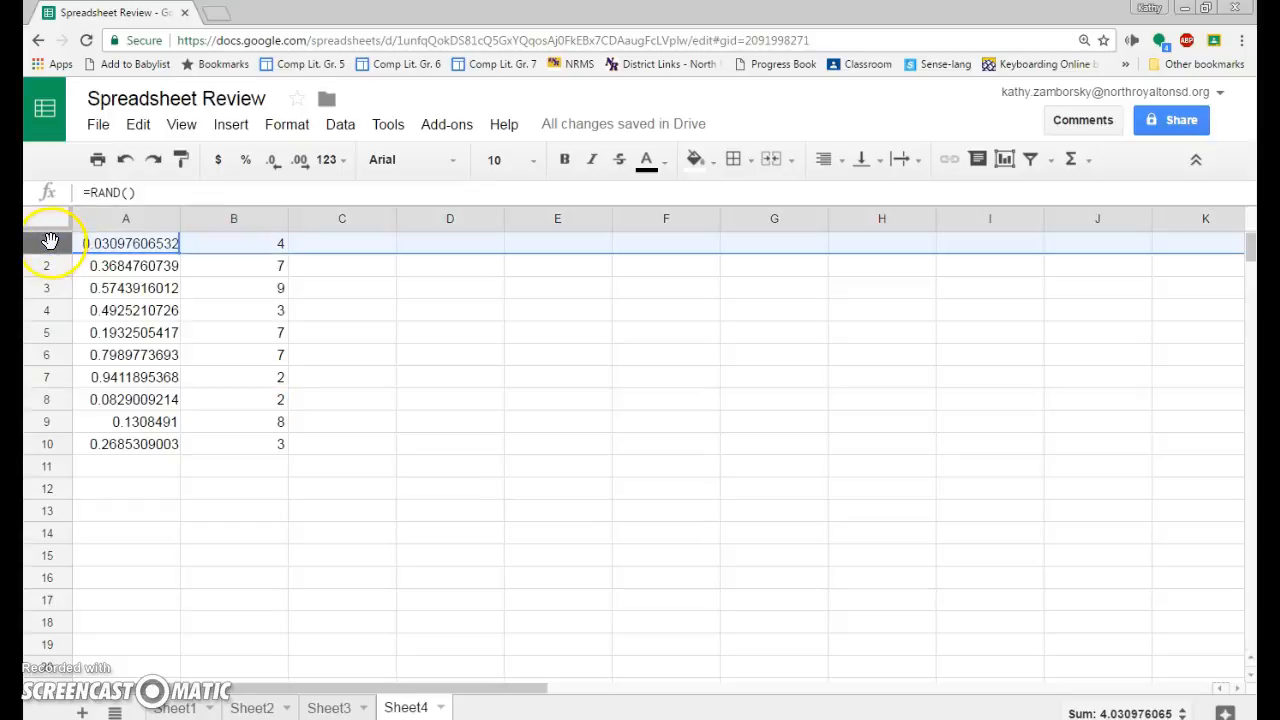
right_click(50, 242)
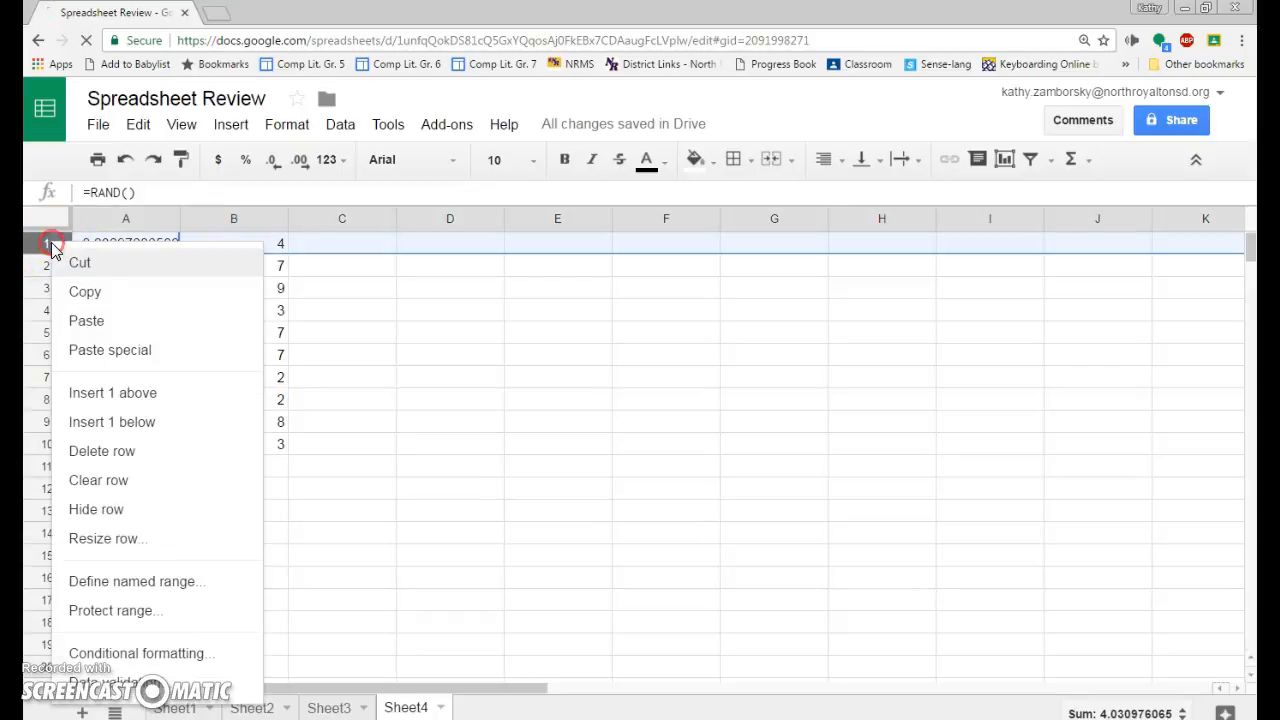
click(104, 393)
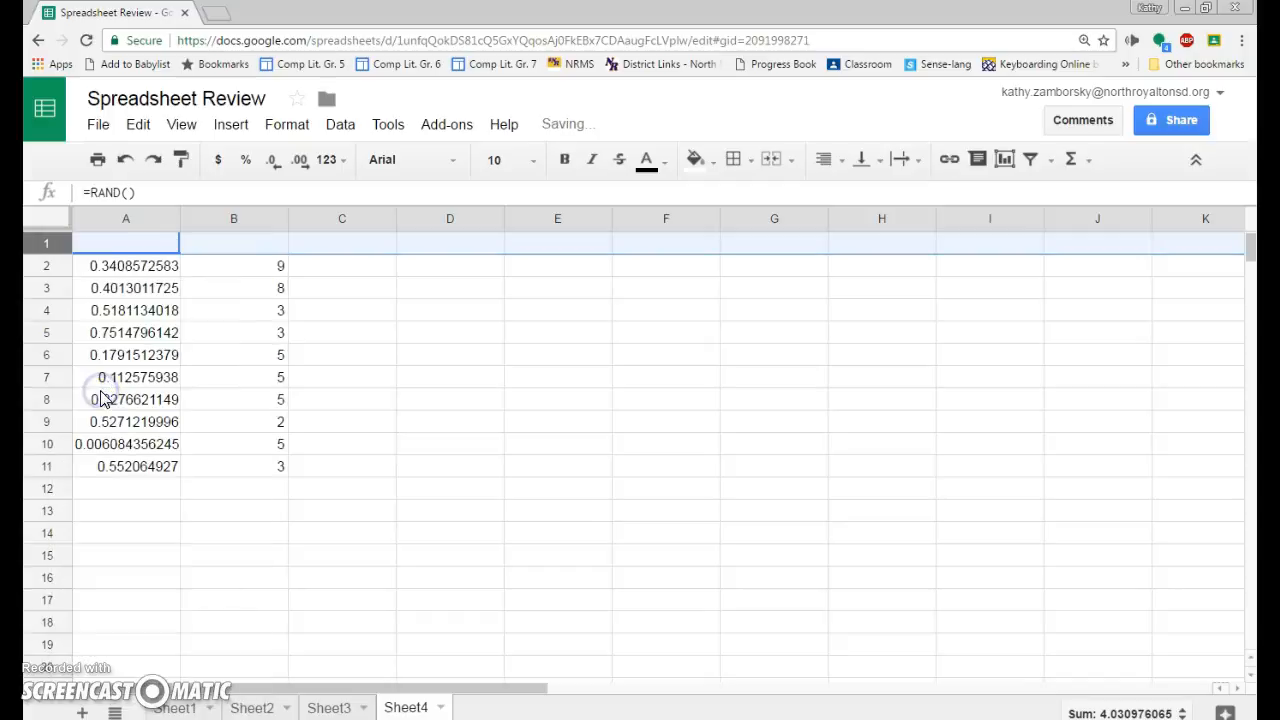
Step: Enter the column headings "Random Decimals" in A1 and "Random Number" in B1
click(124, 245)
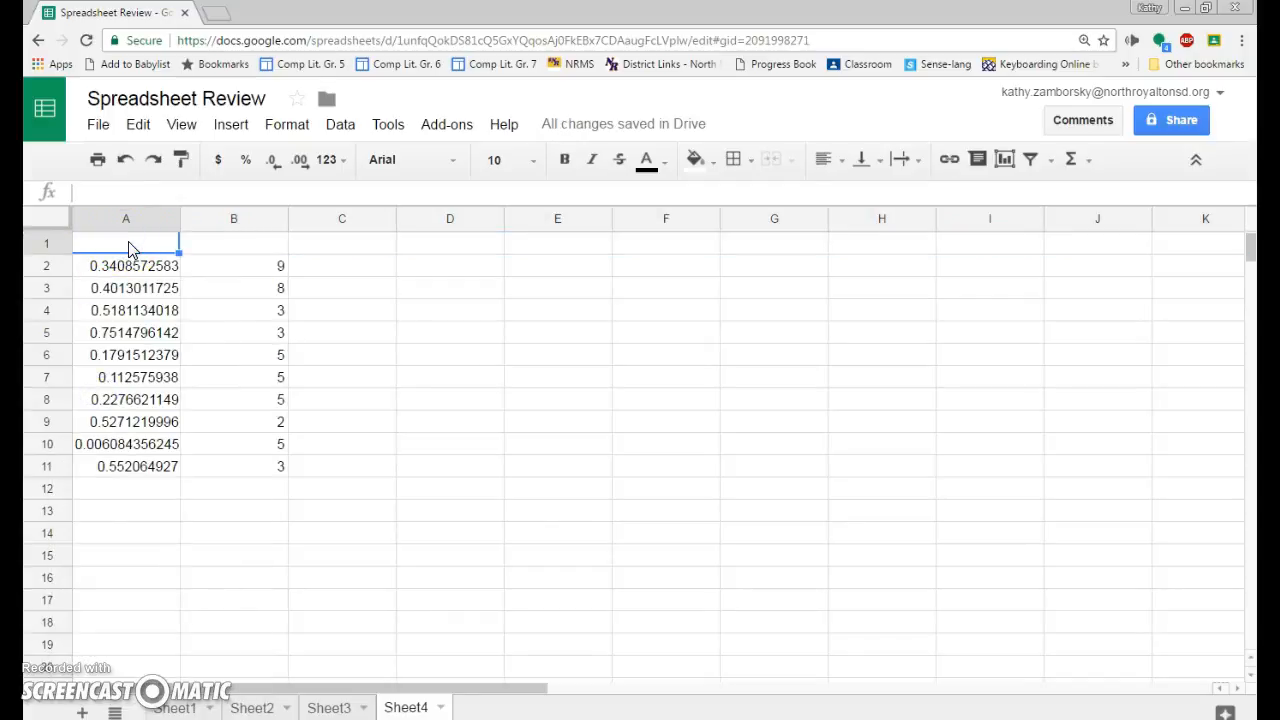
text(Random)
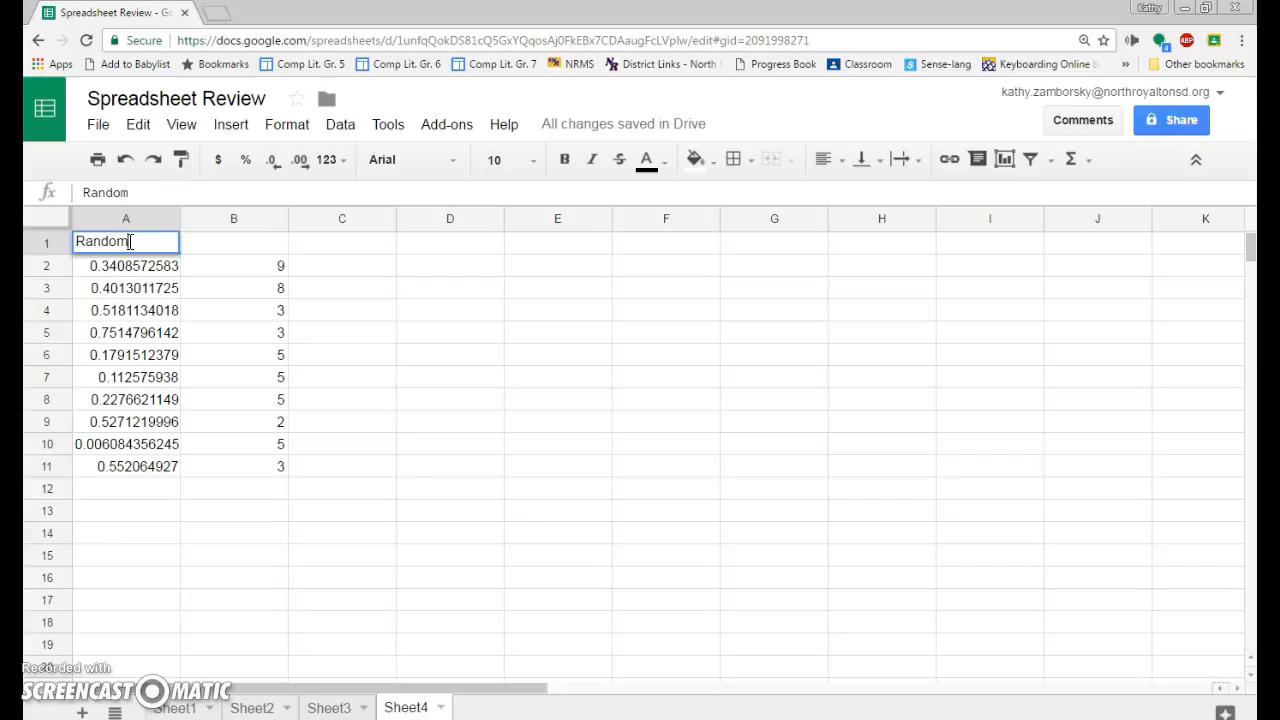
text( Decima)
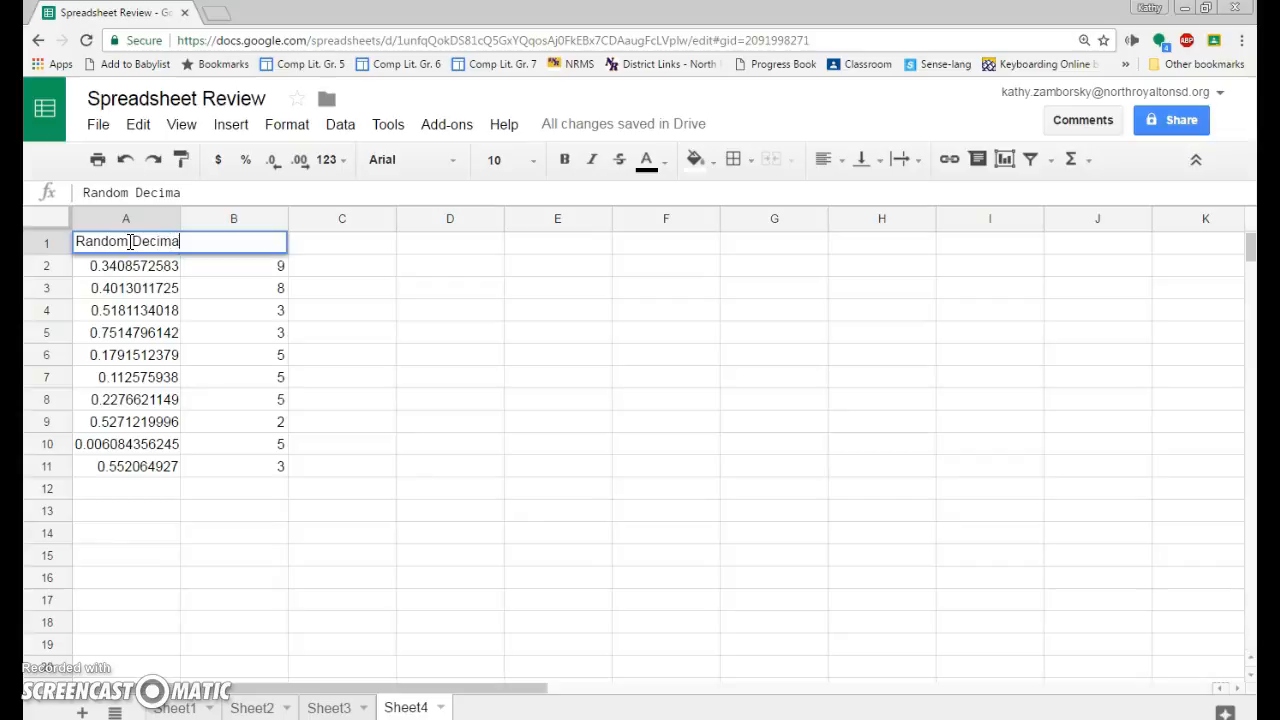
text(ls)
key(Tab)
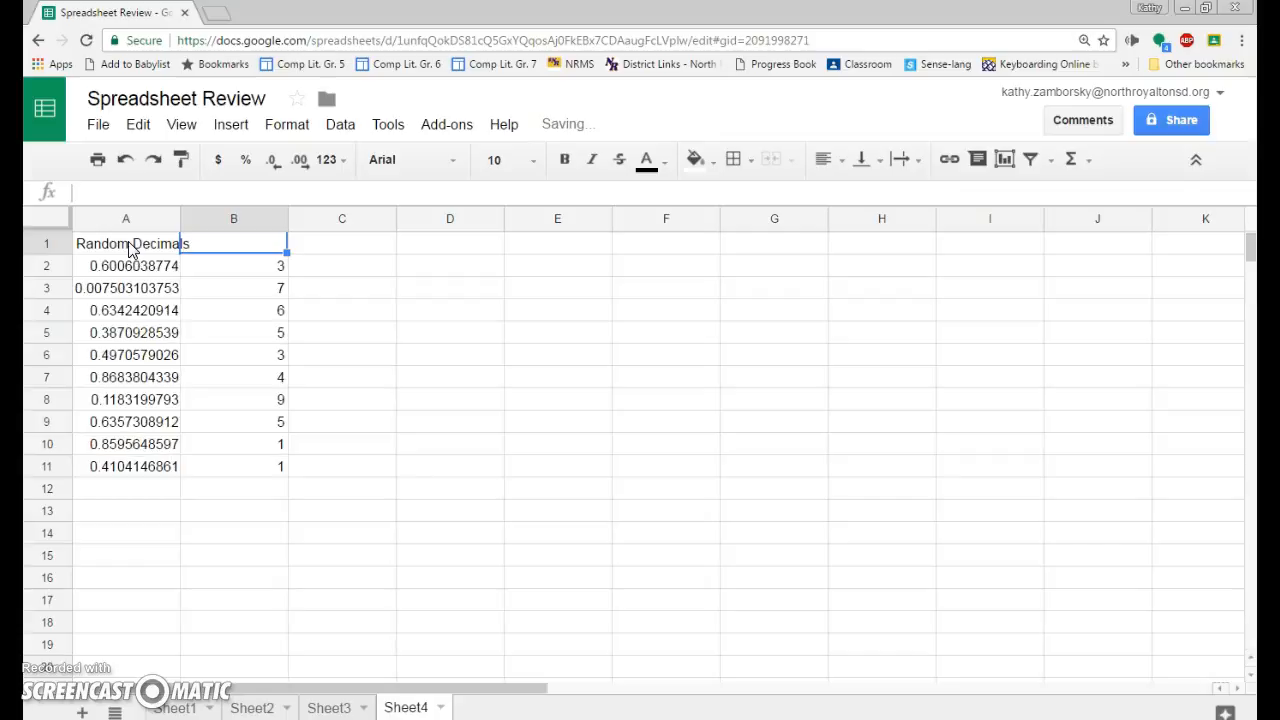
text(Random N)
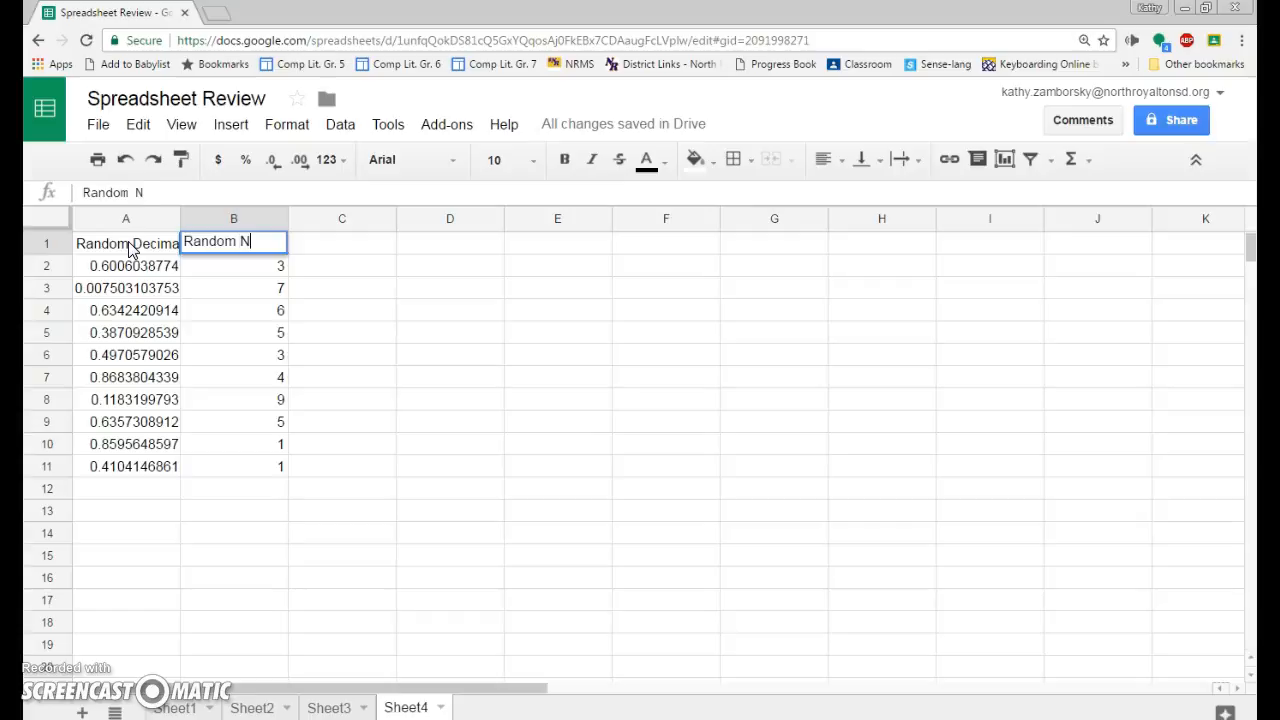
text(umber)
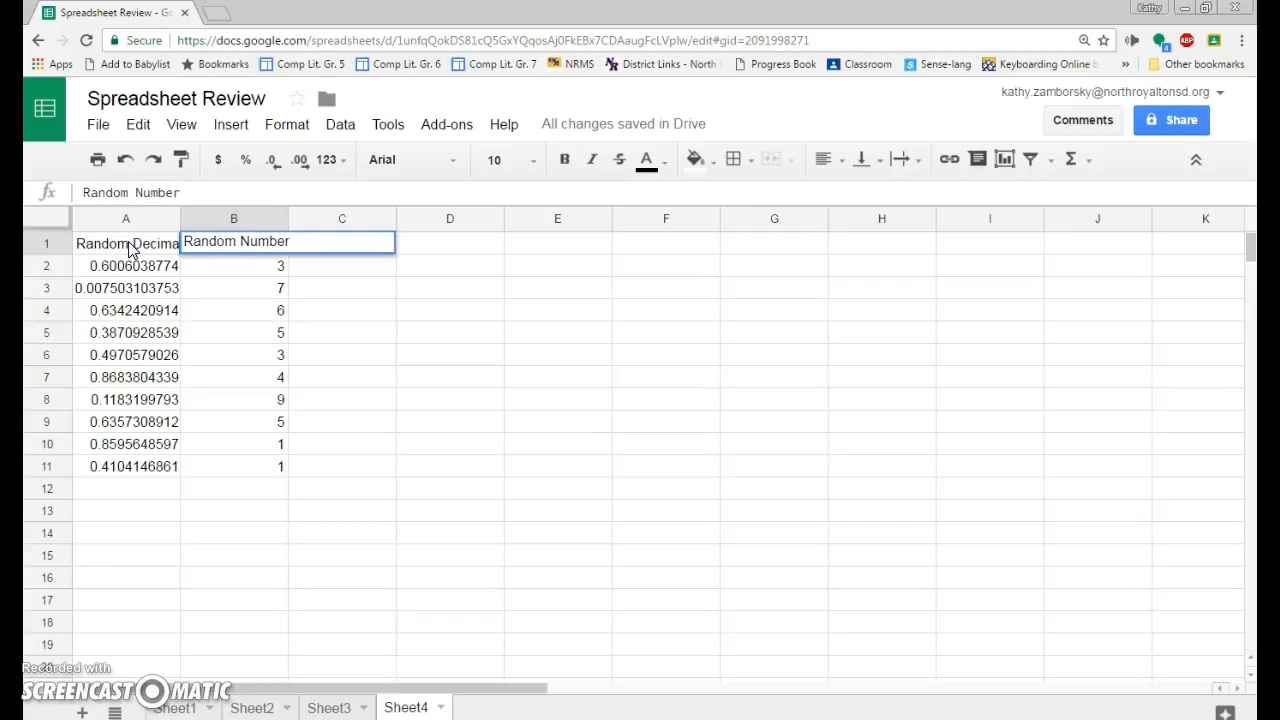
key(Tab)
Step: Make the whole heading row 1 bold and underlined
click(50, 243)
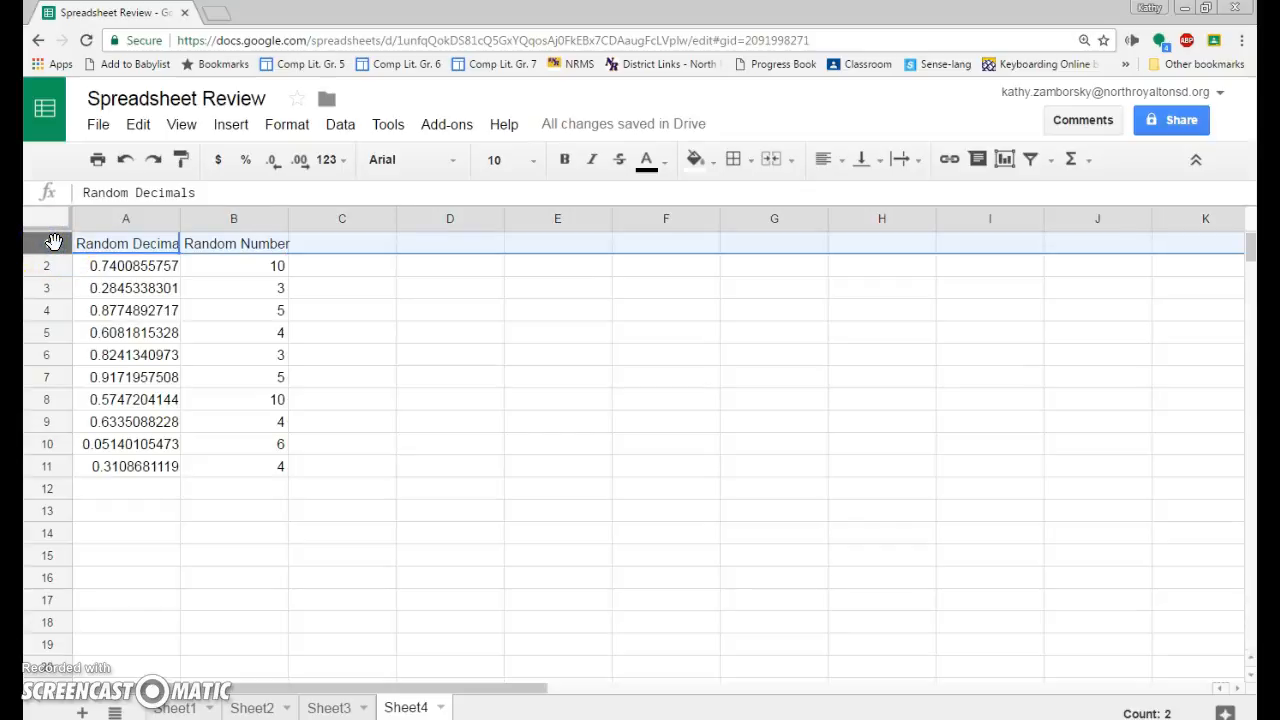
key(ctrl+b)
key(ctrl+u)
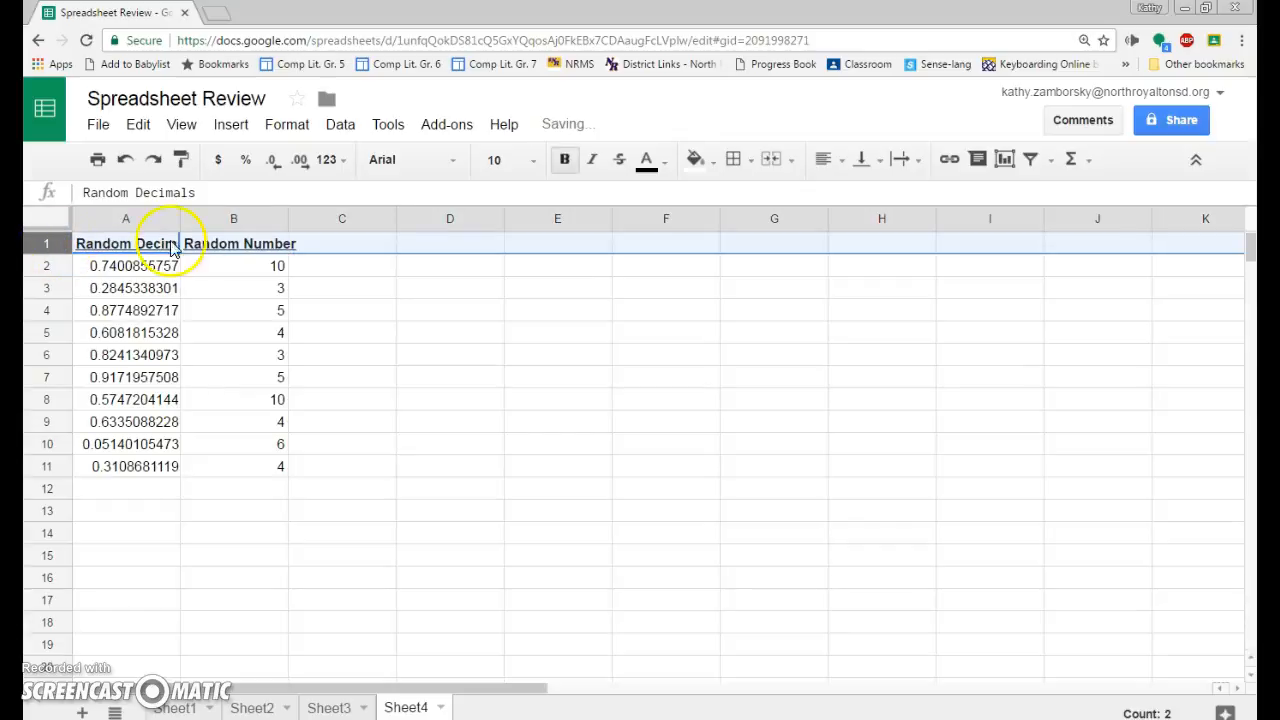
Step: Widen columns A and B so that their full headings fit
drag(180, 217, 201, 218)
double_click(200, 218)
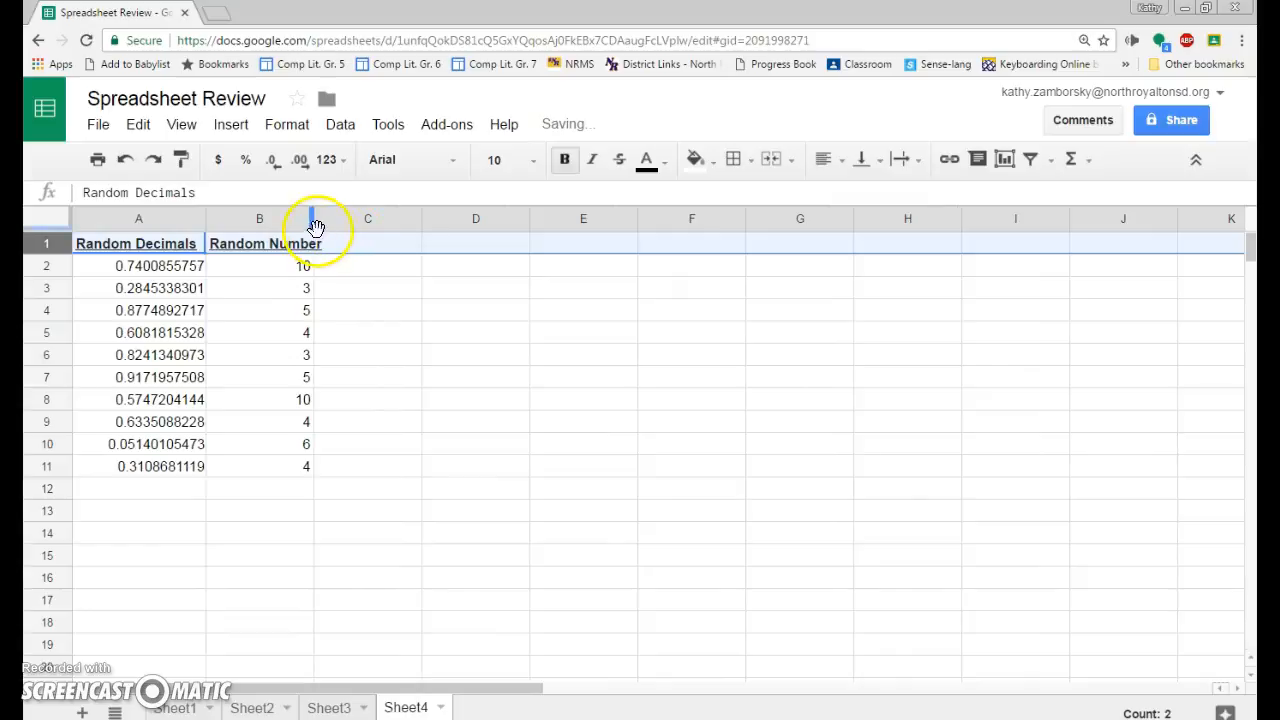
drag(315, 222, 337, 220)
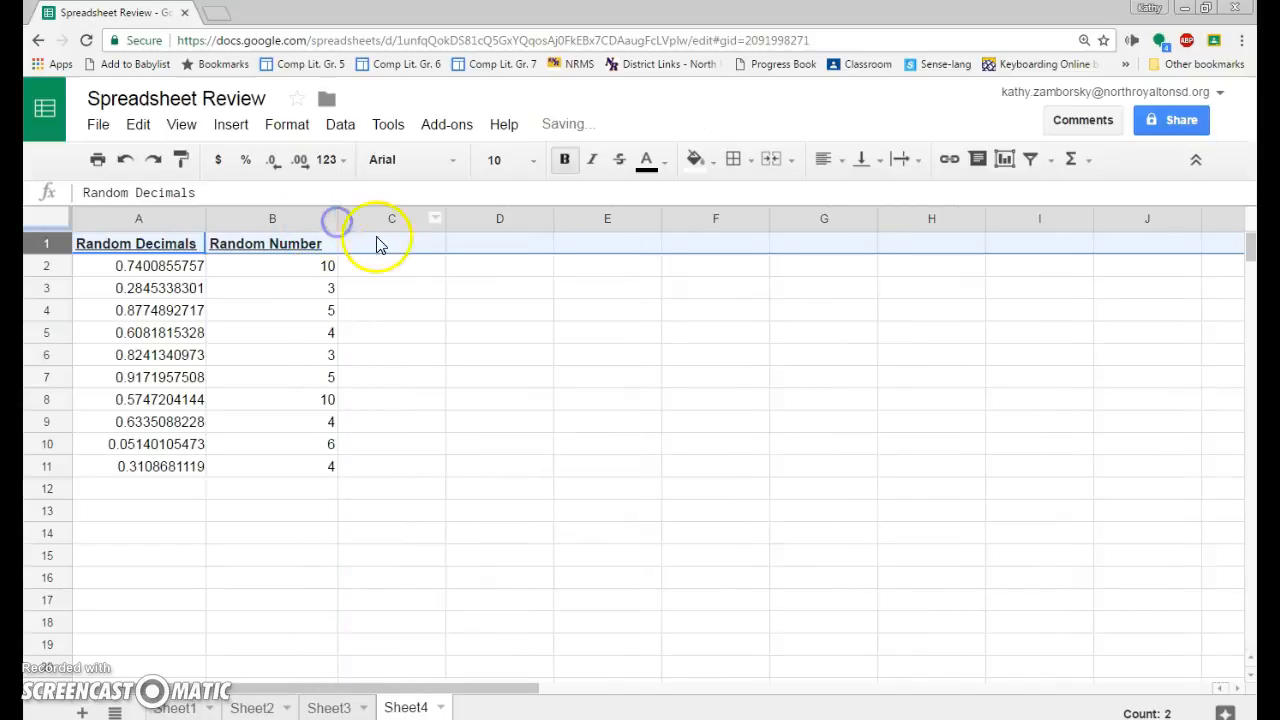
Step: Add A2:B2 in C2 with the SUM function and fill the formula down through C11
click(386, 243)
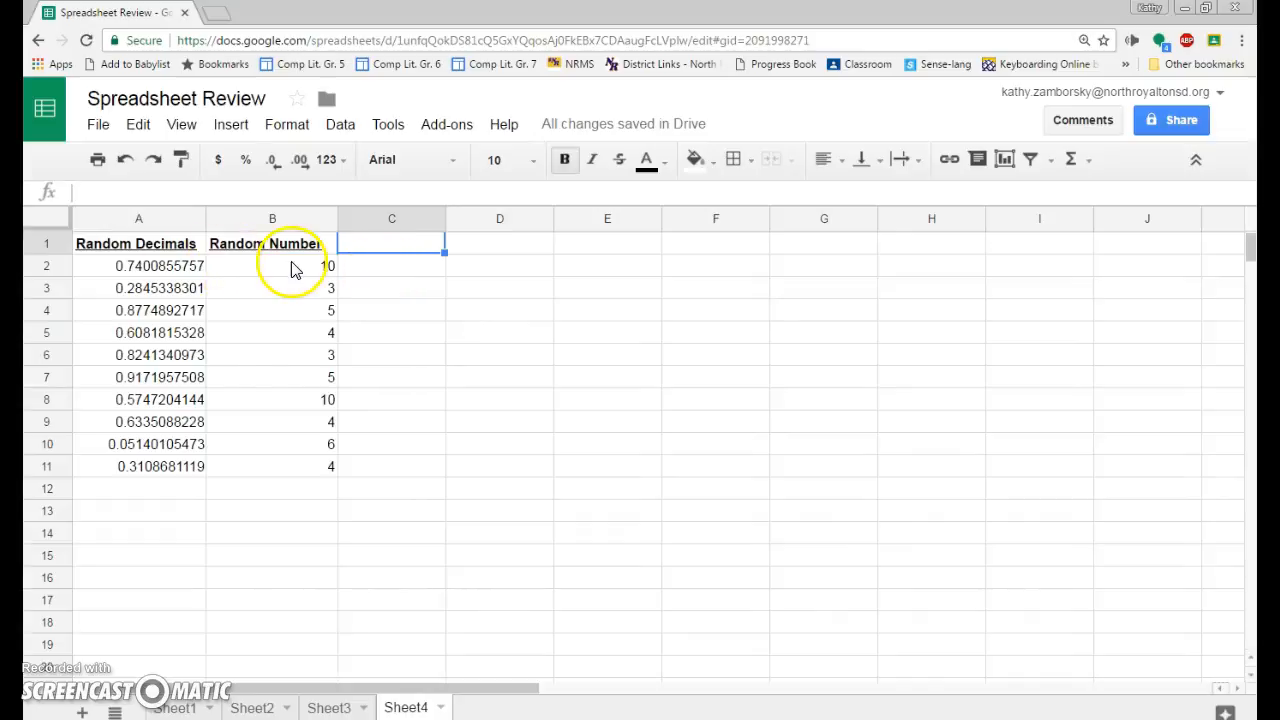
click(398, 270)
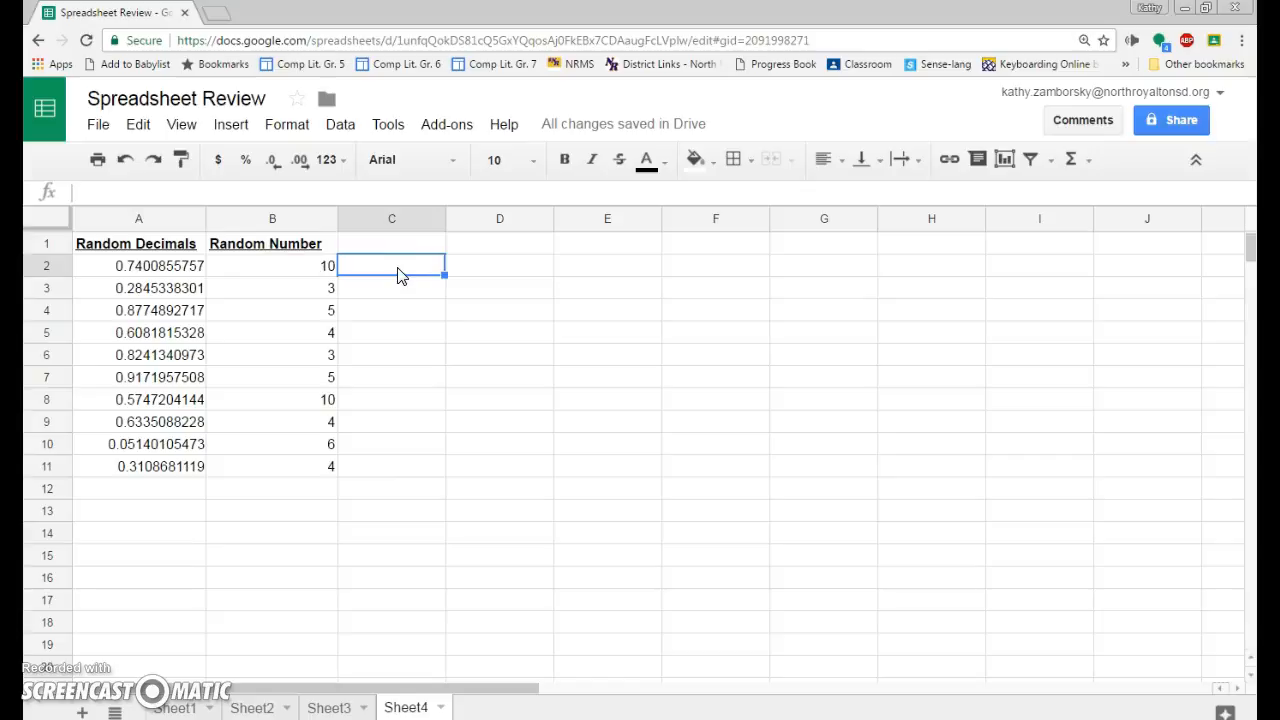
text(=)
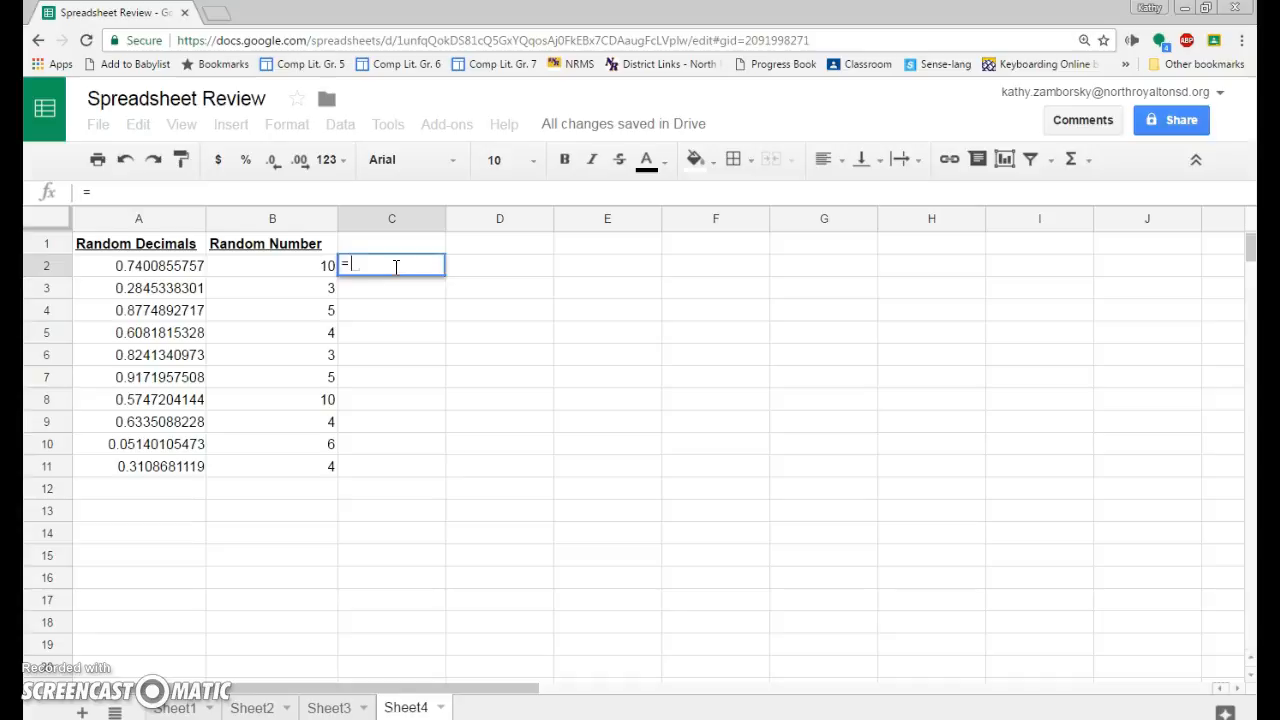
text(sum)
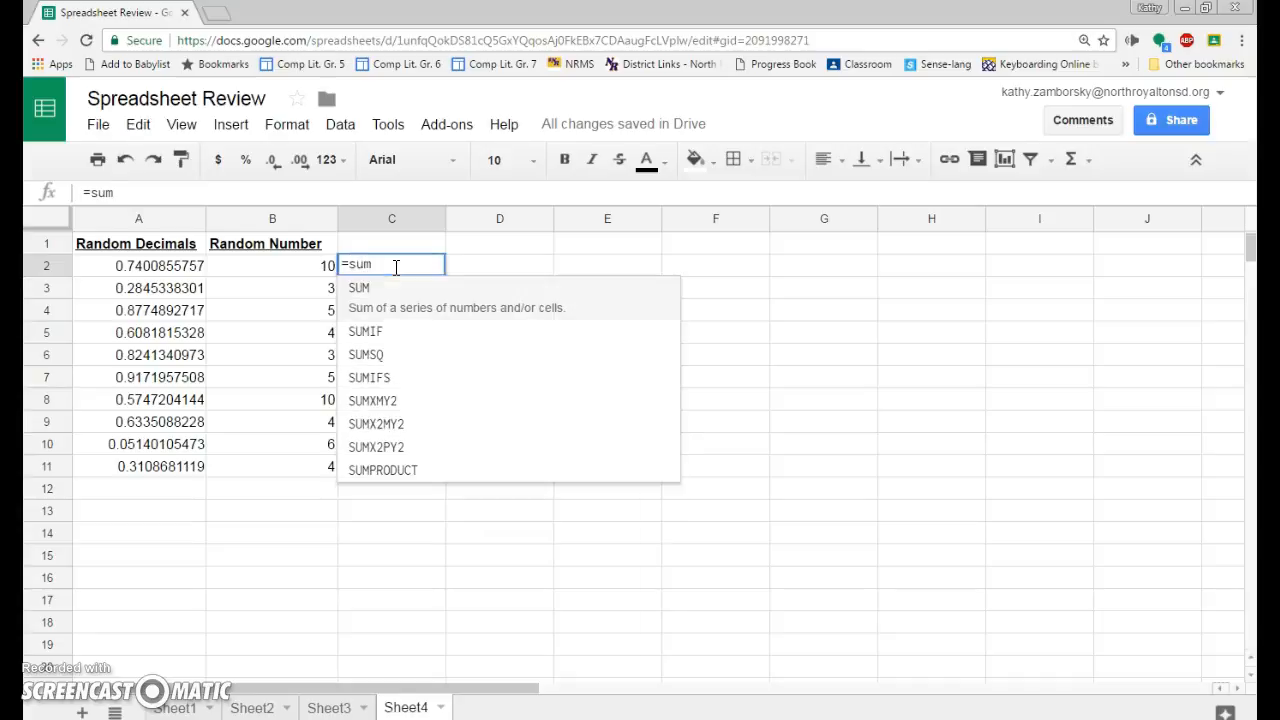
click(356, 288)
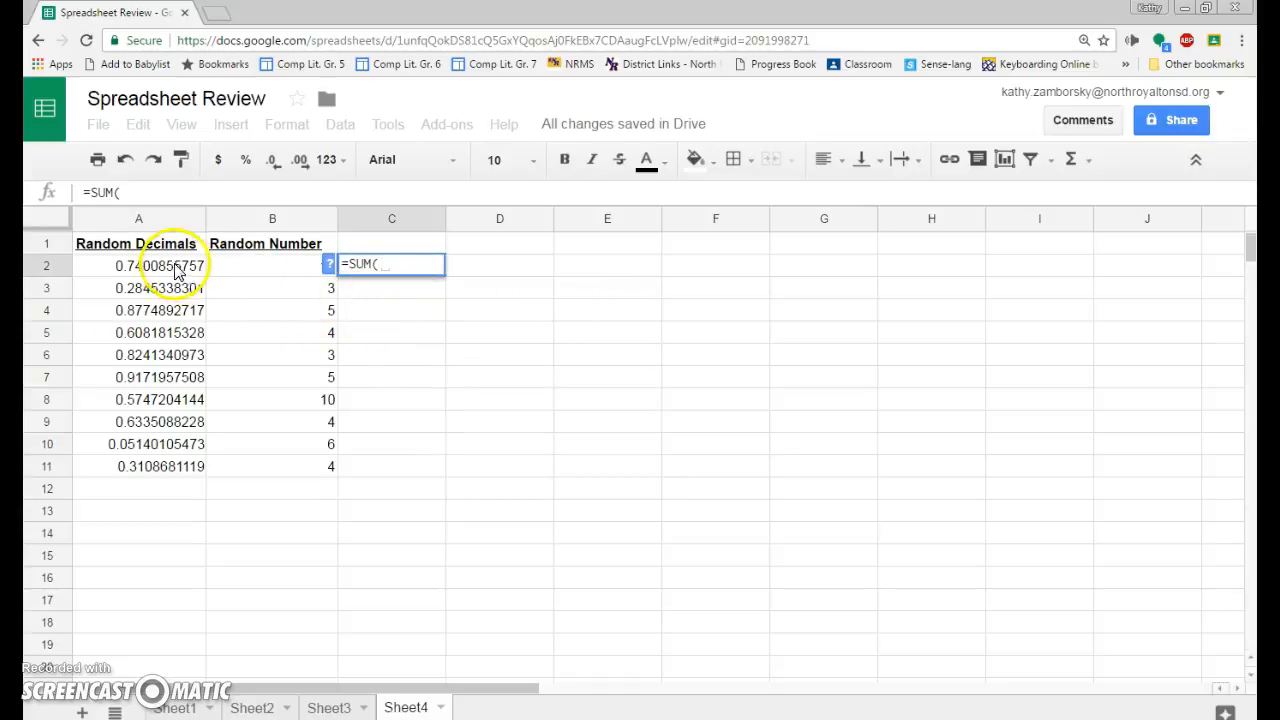
drag(157, 268, 255, 268)
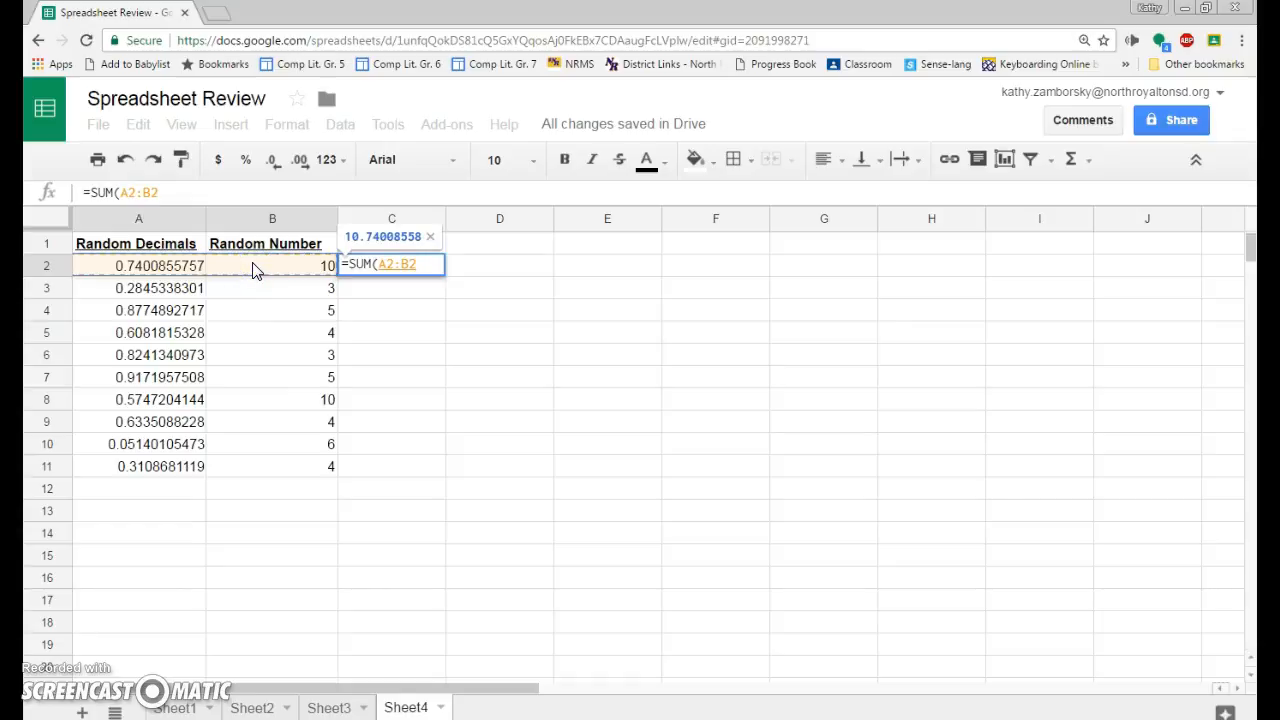
key(Return)
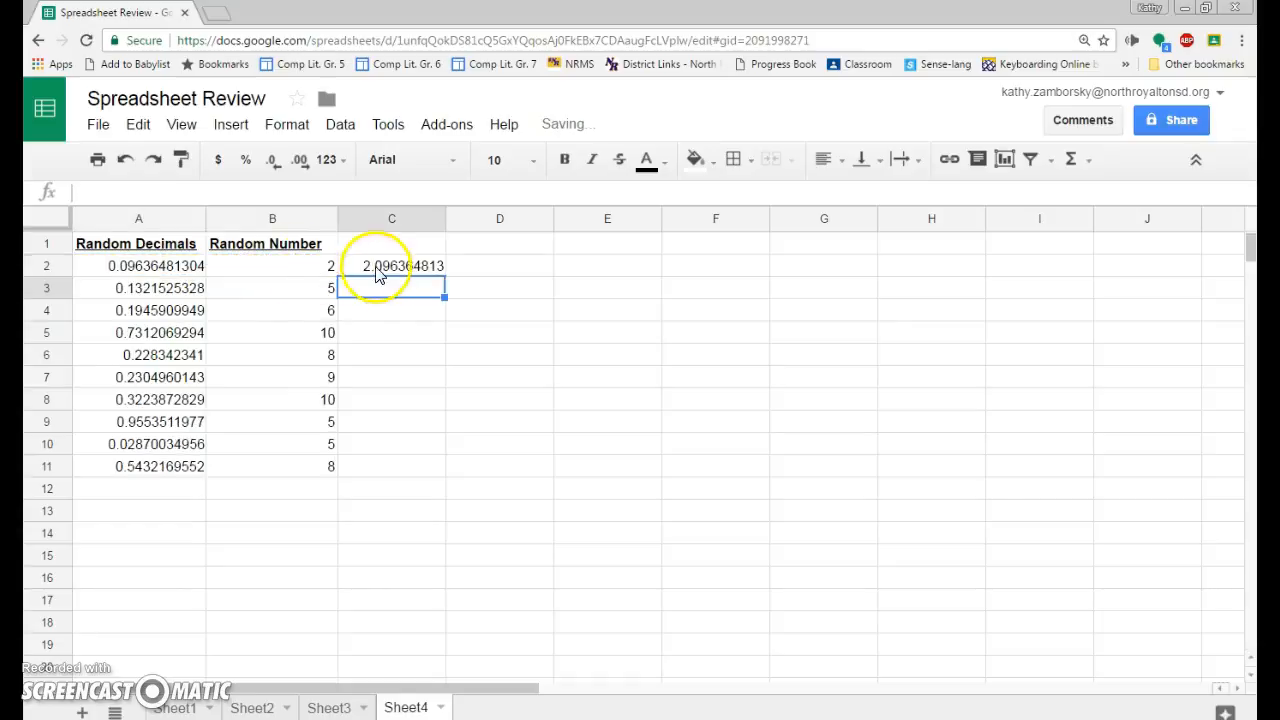
click(415, 266)
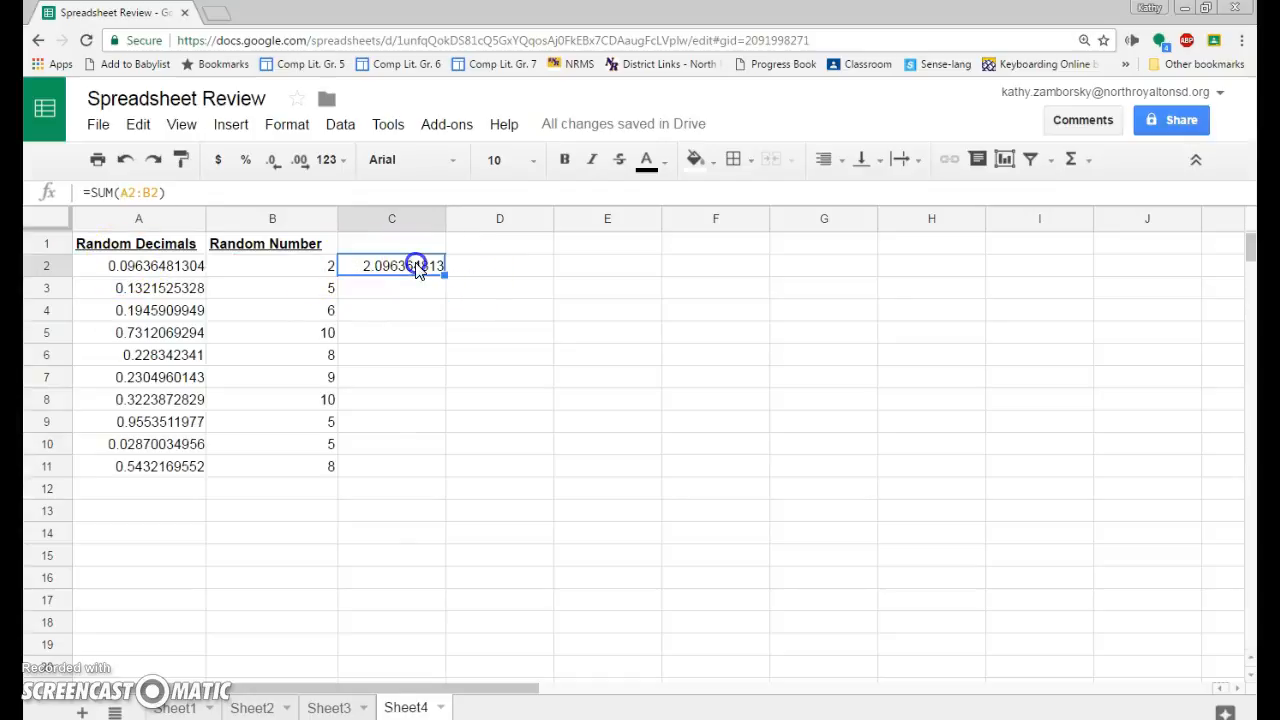
drag(446, 272, 445, 473)
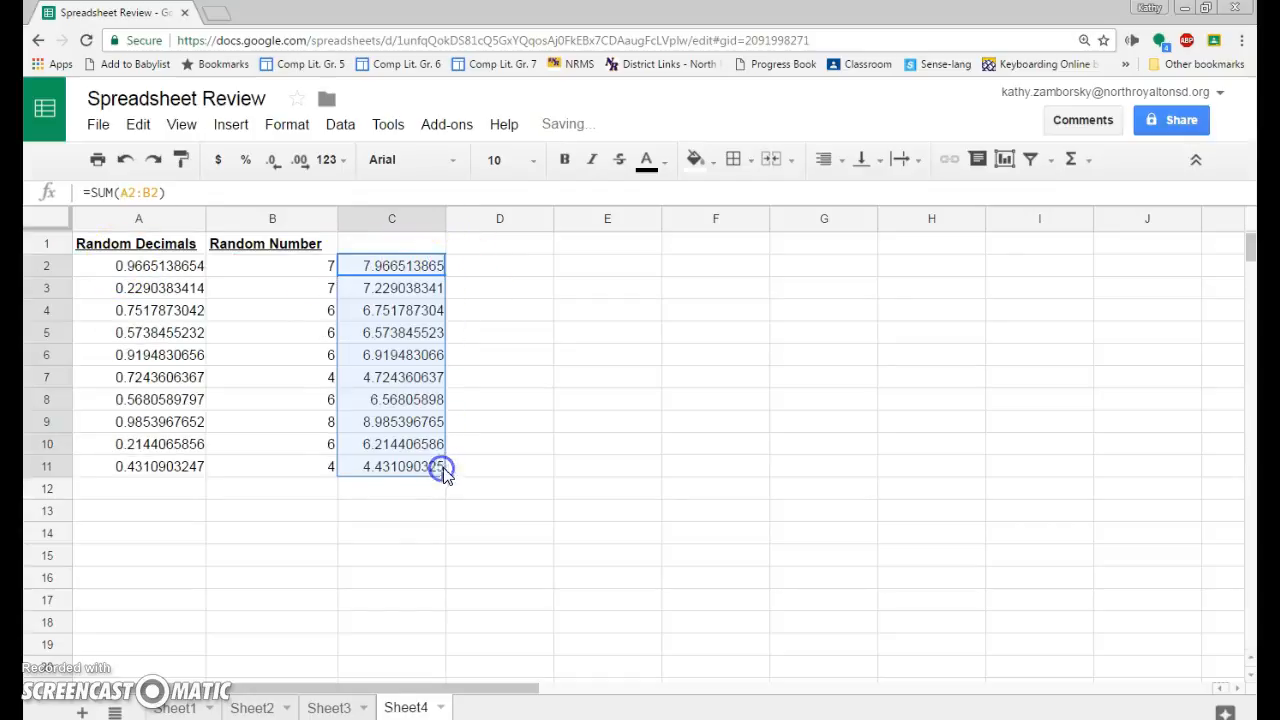
Step: Enter the heading "Sum of A and B" in C1 and widen column C to fit it
click(427, 243)
double_click(425, 242)
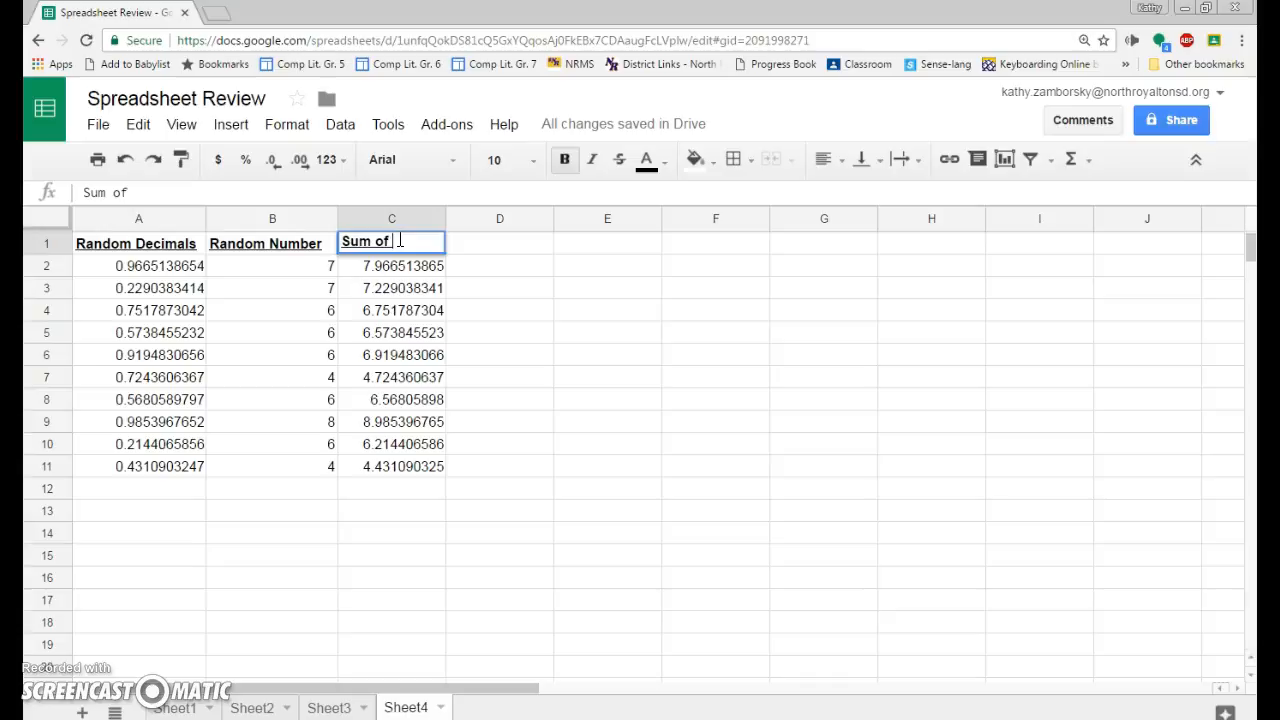
text(B)
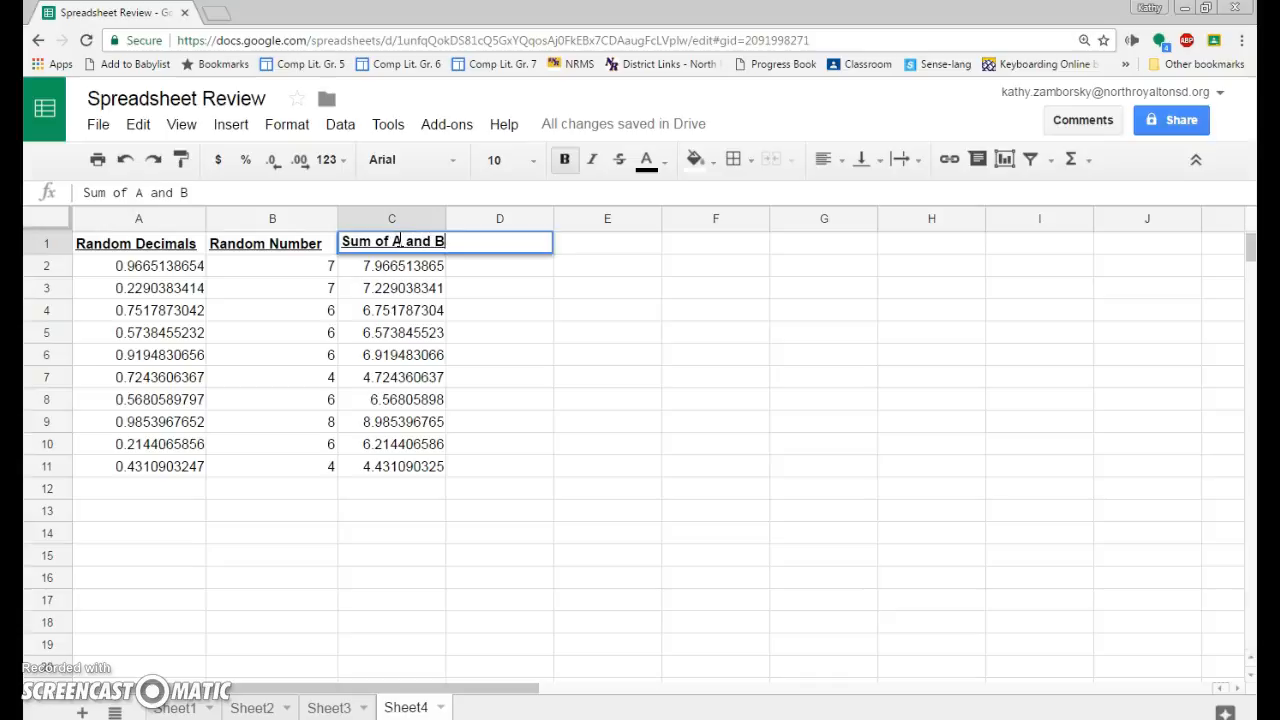
drag(445, 216, 471, 214)
click(445, 216)
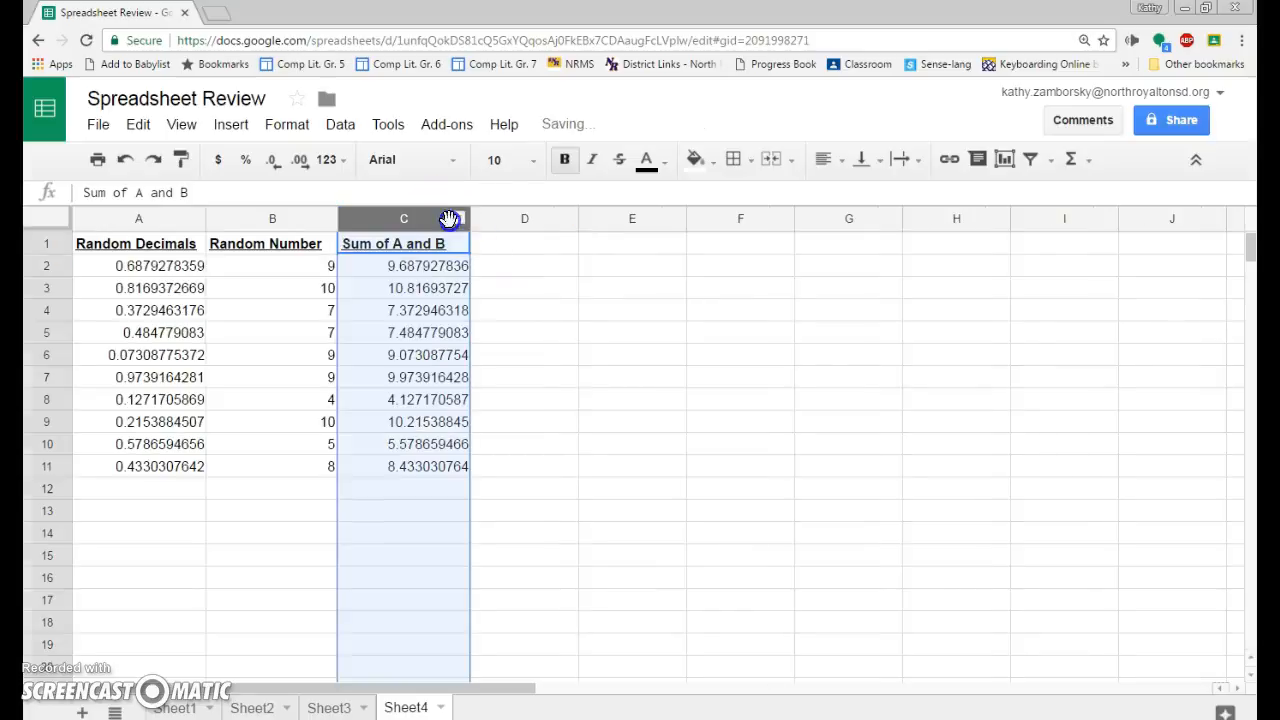
click(502, 244)
click(430, 332)
click(430, 398)
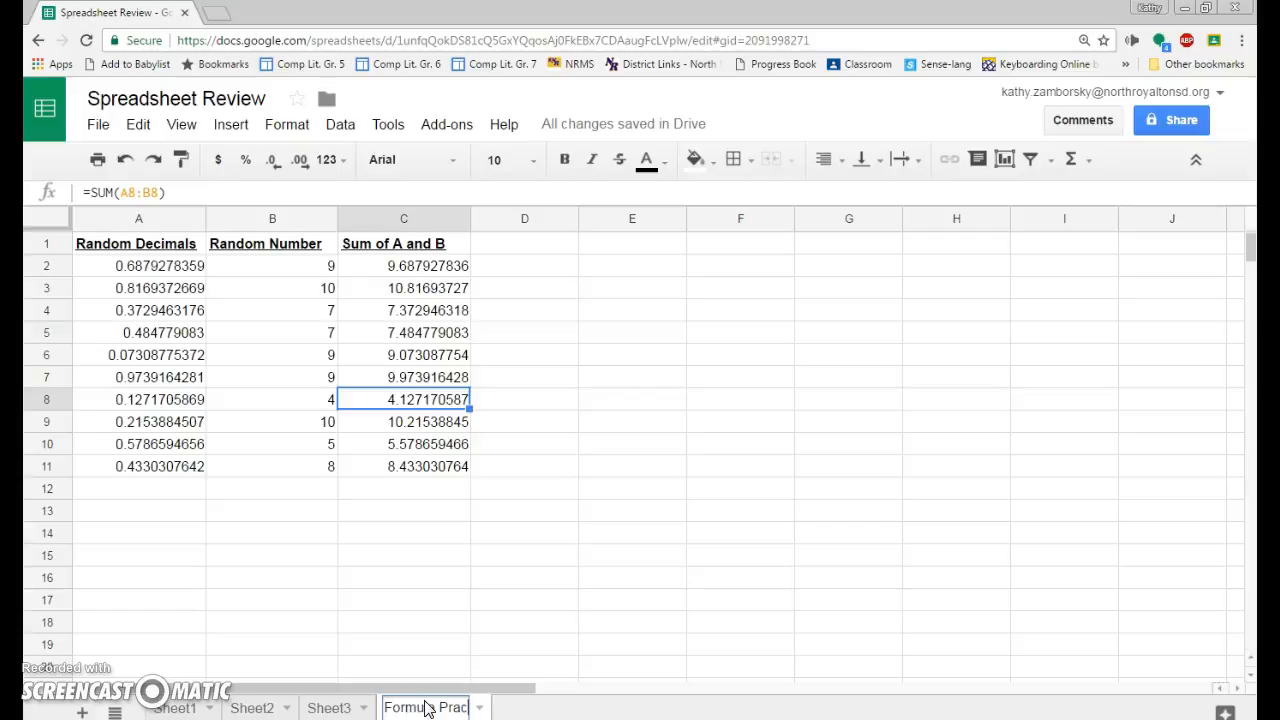
Step: Rename the current sheet as "Formula Practice" and move it in front of Sheet1
click(468, 703)
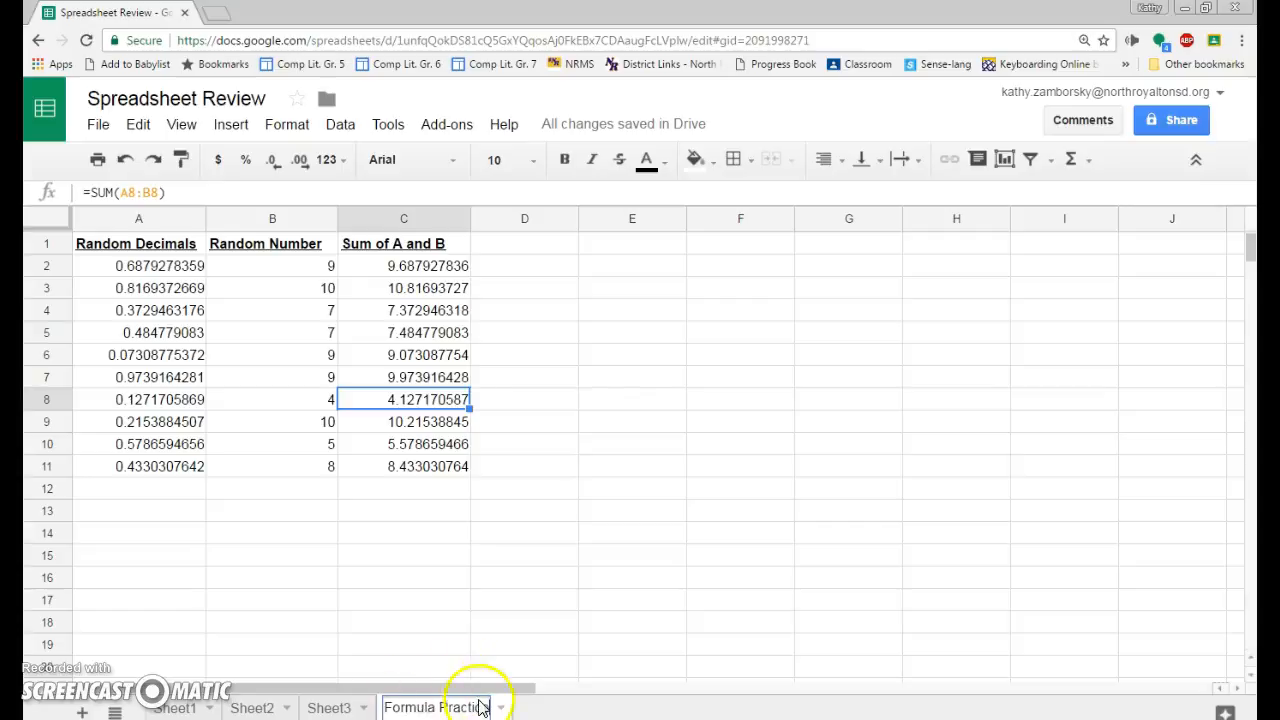
click(530, 667)
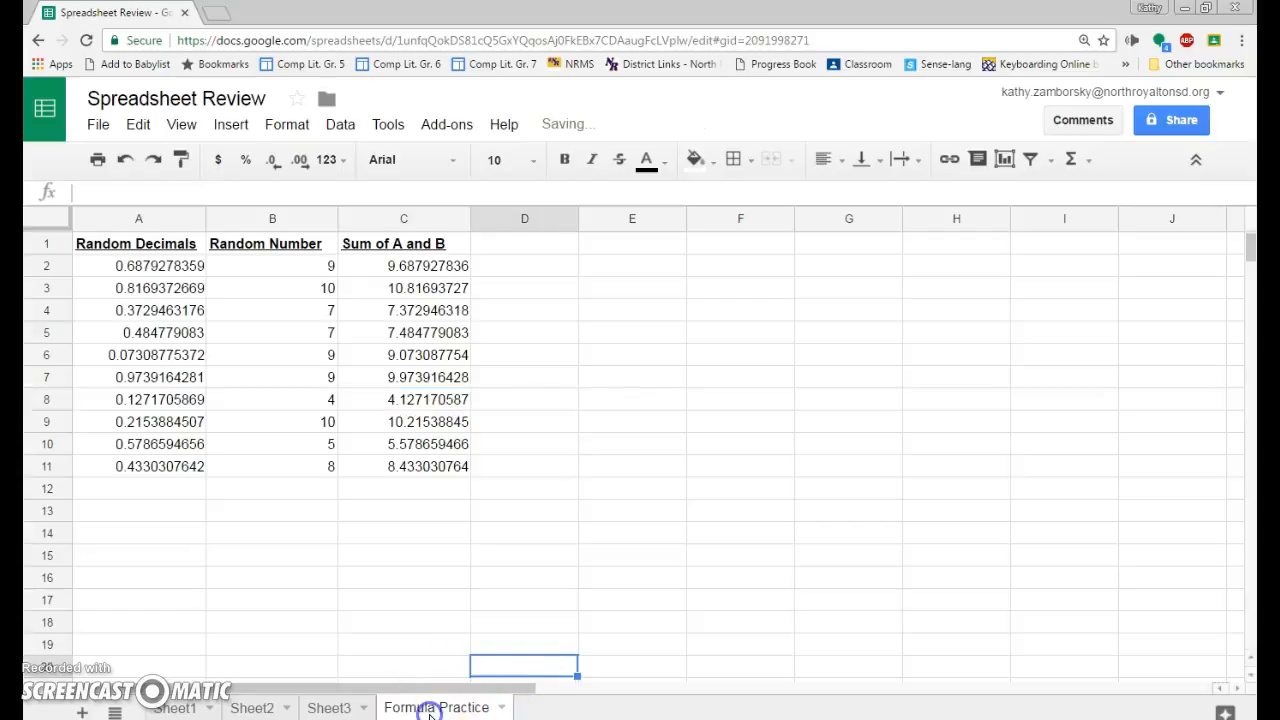
click(518, 643)
drag(470, 705, 250, 707)
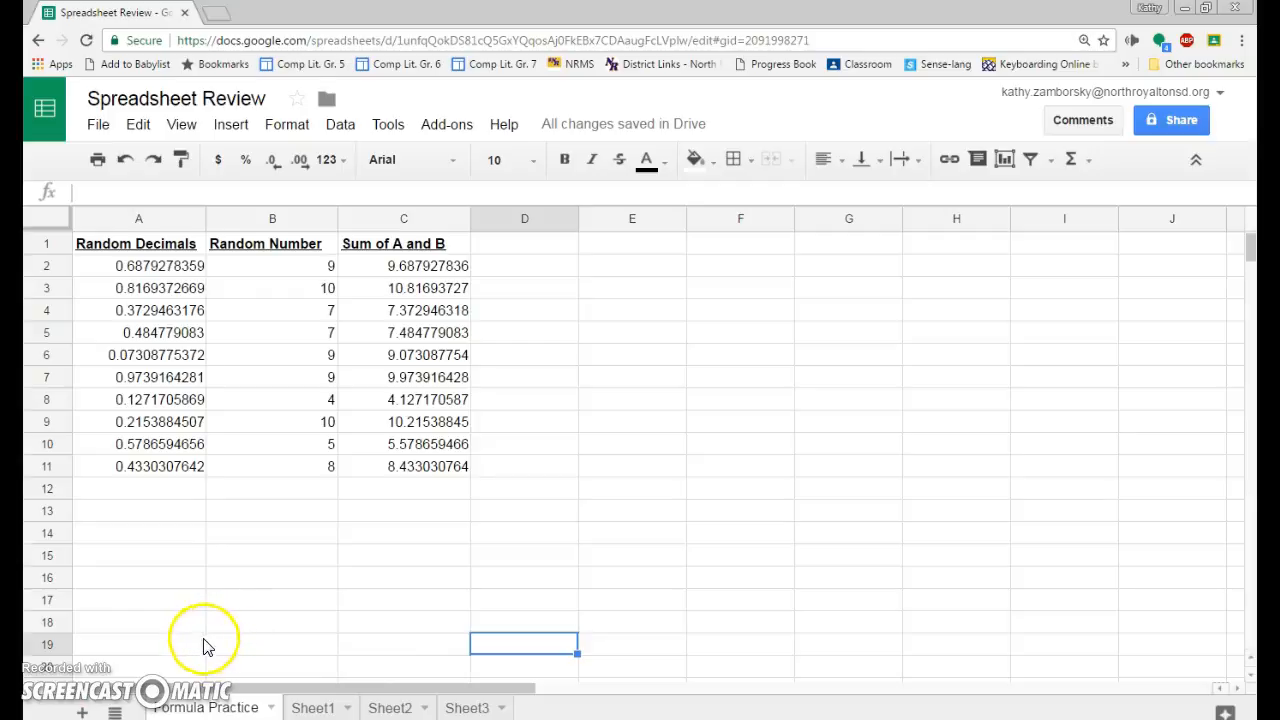
Step: On Sheet3, widen column D to fit "Mint Chocolate Chip" and make heading row 1 bold and underlined
click(467, 708)
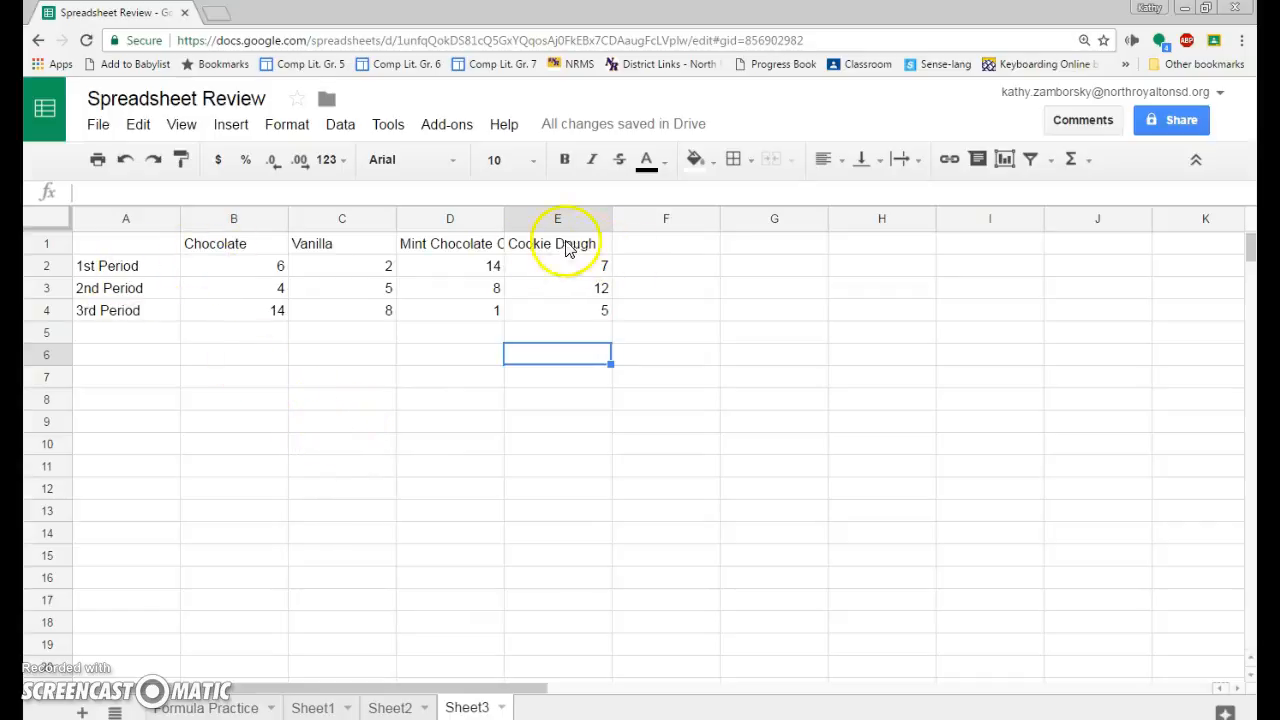
drag(501, 219, 517, 219)
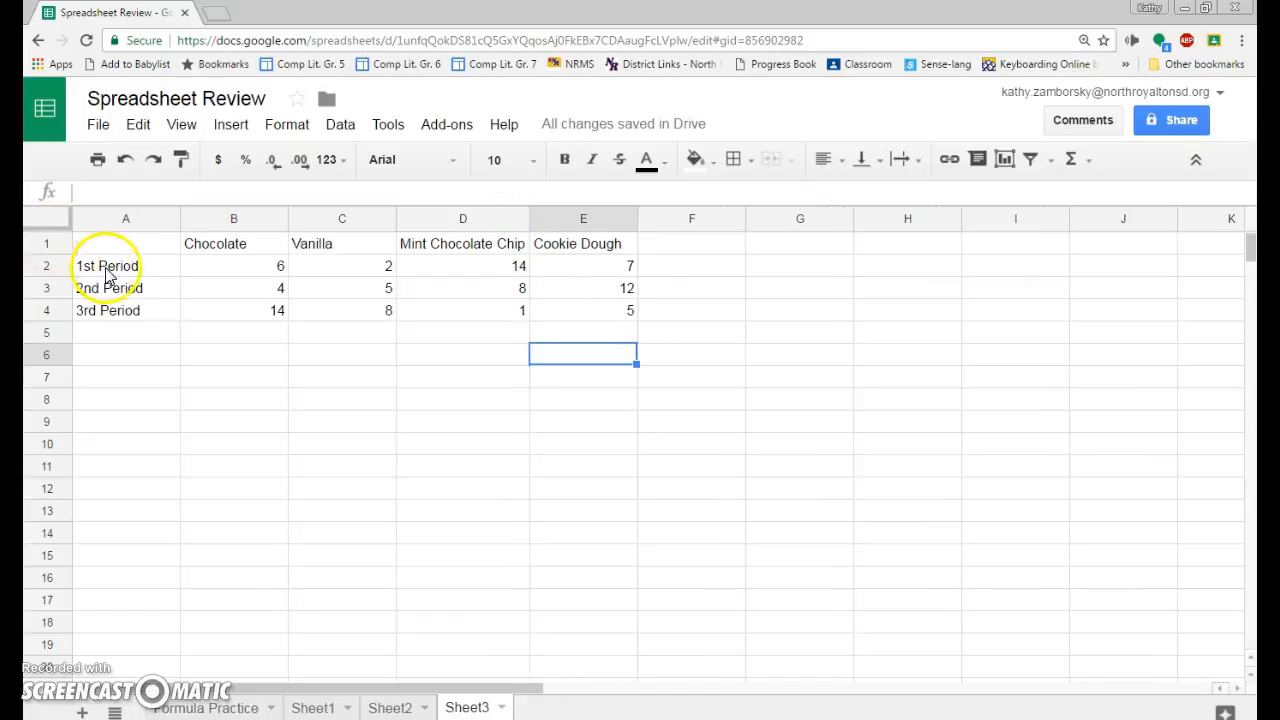
click(46, 243)
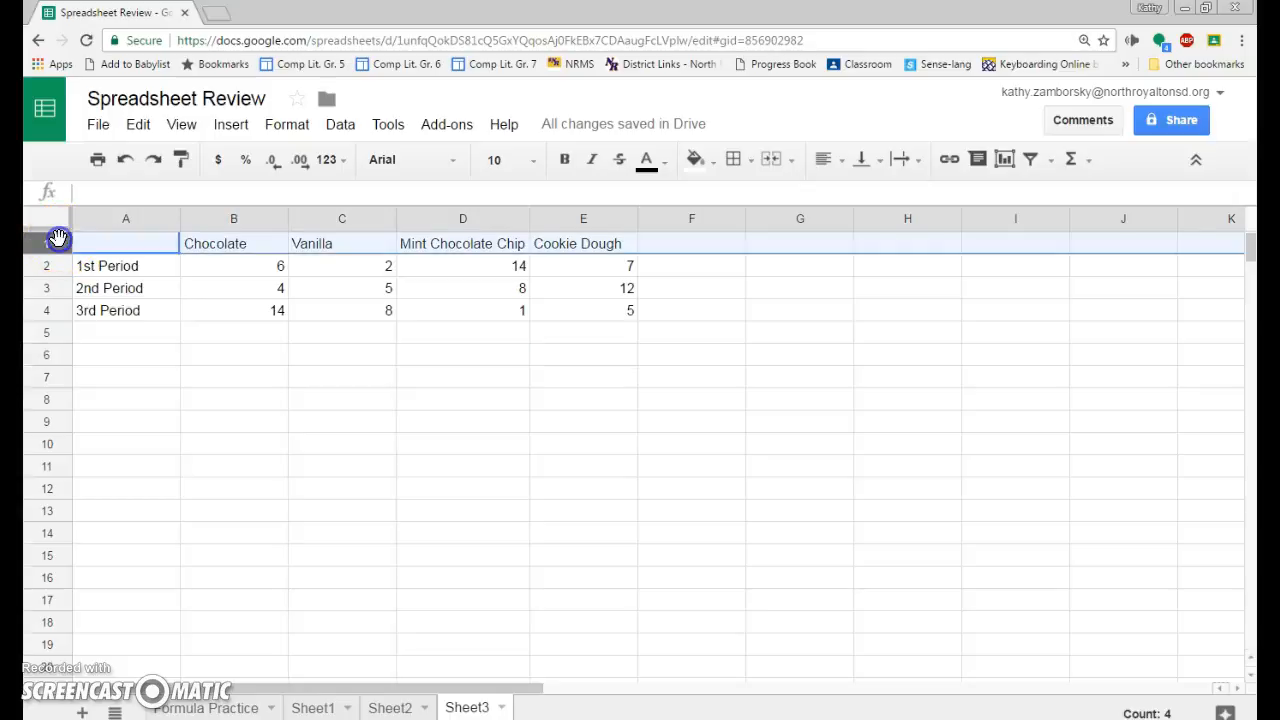
key(ctrl+b)
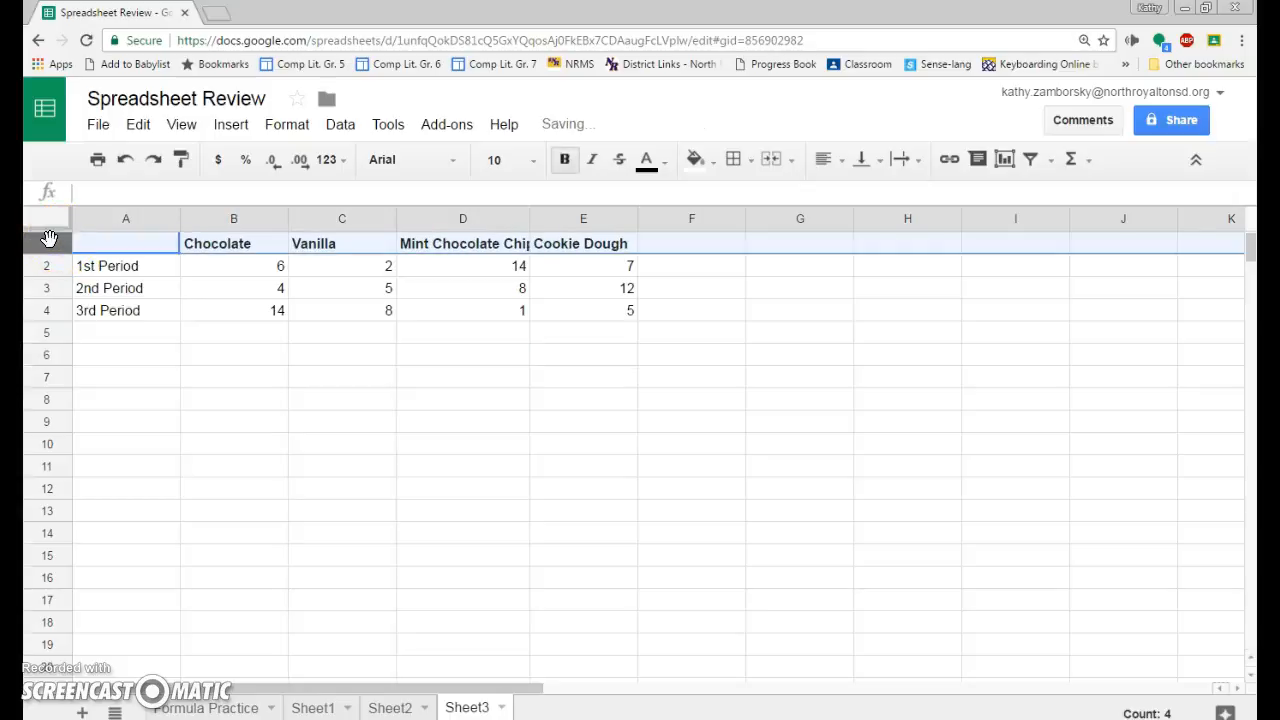
Step: Center the contents of columns B through E horizontally
drag(234, 218, 550, 220)
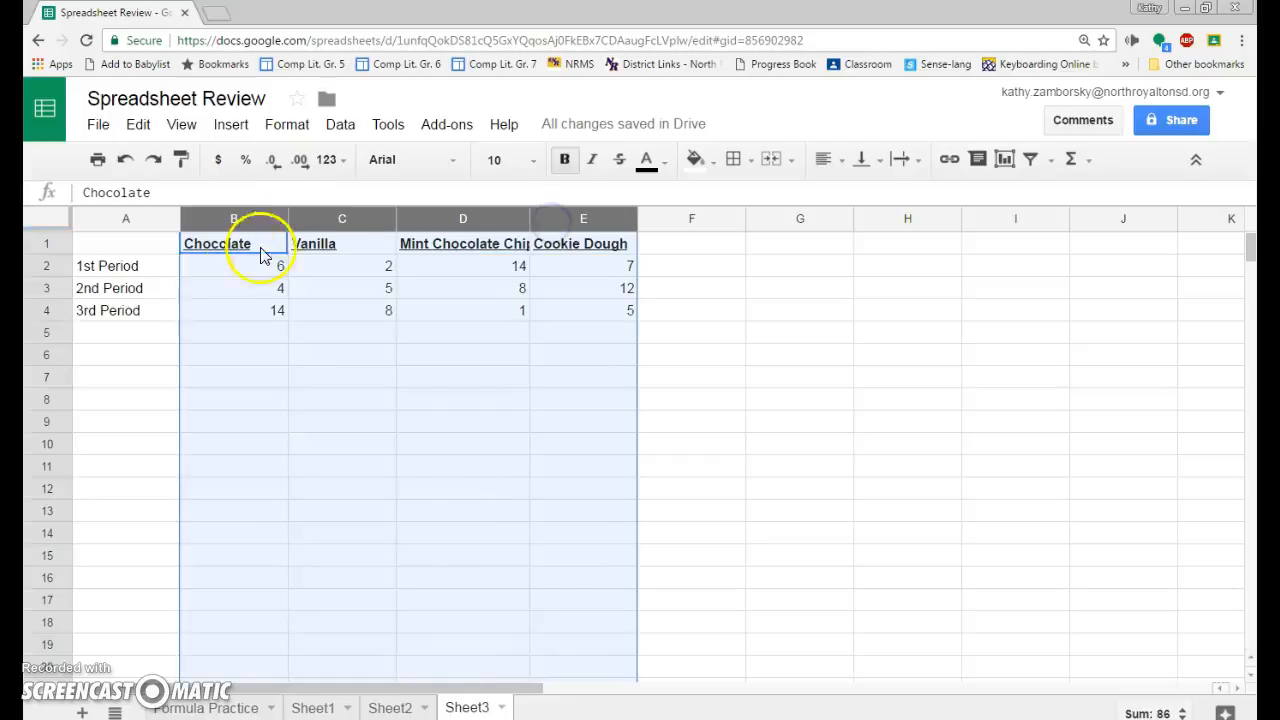
click(843, 162)
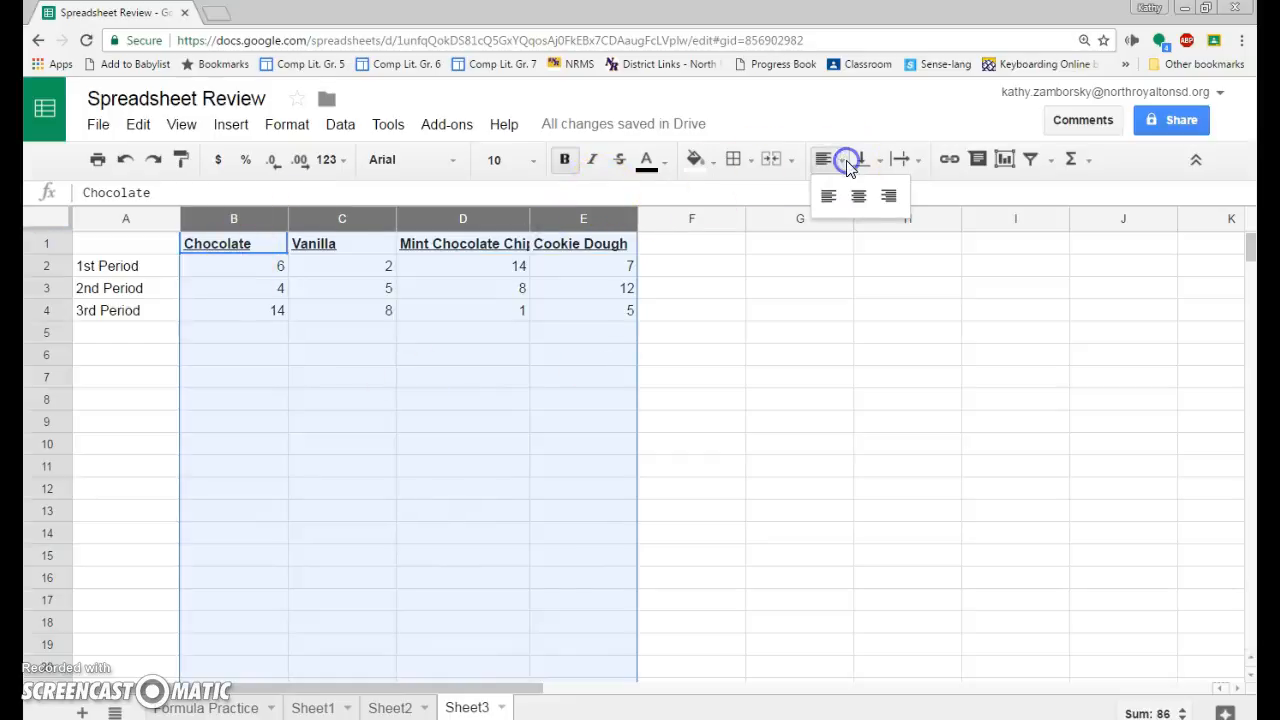
click(855, 195)
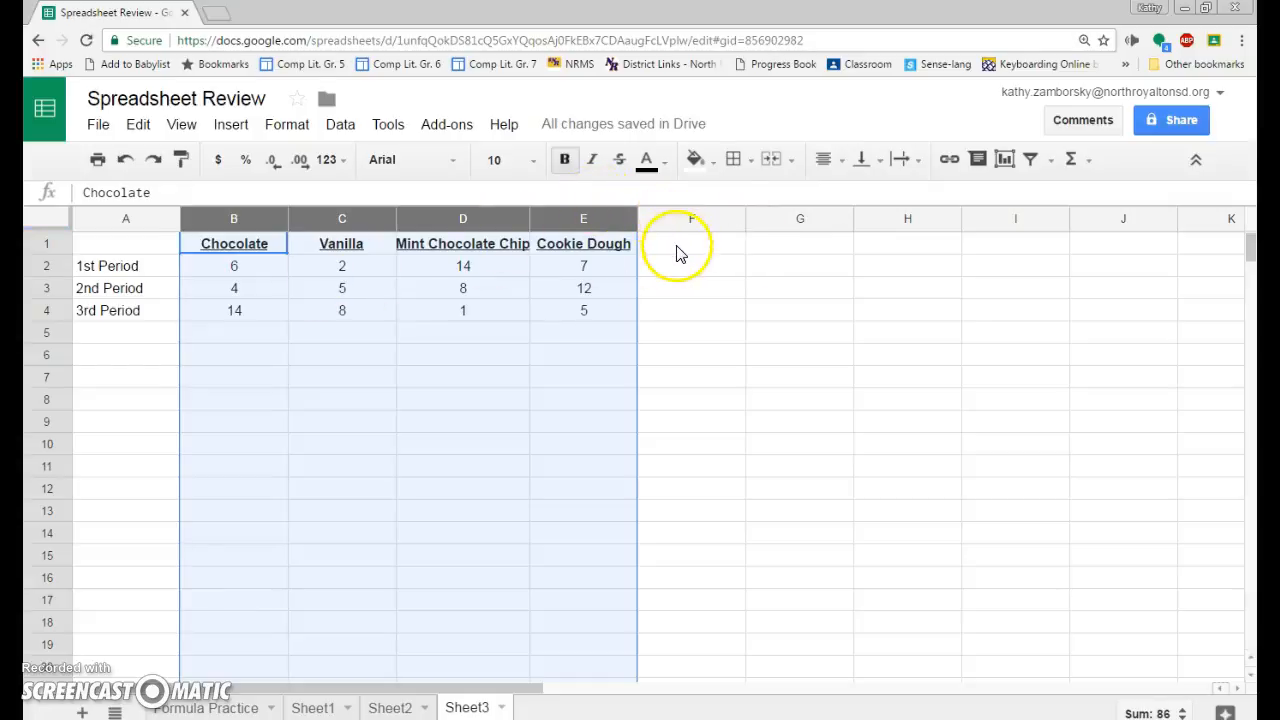
Step: Make the period labels in column A bold
click(147, 224)
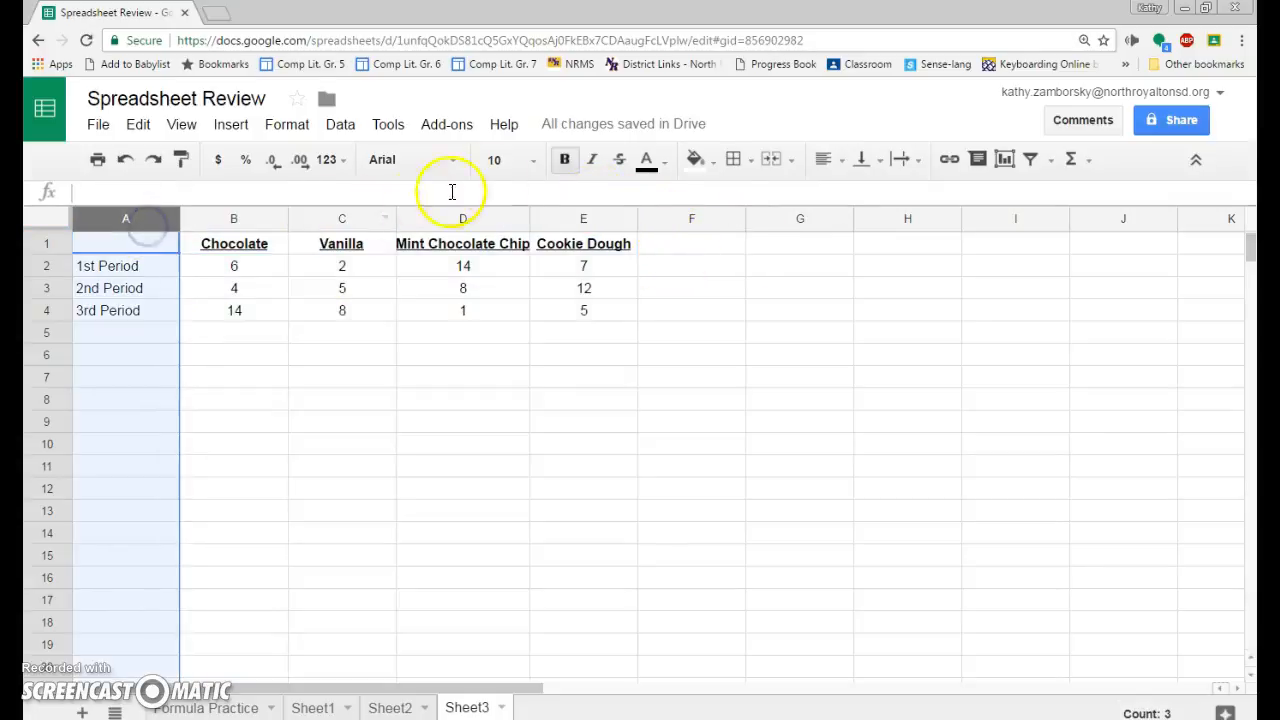
click(563, 160)
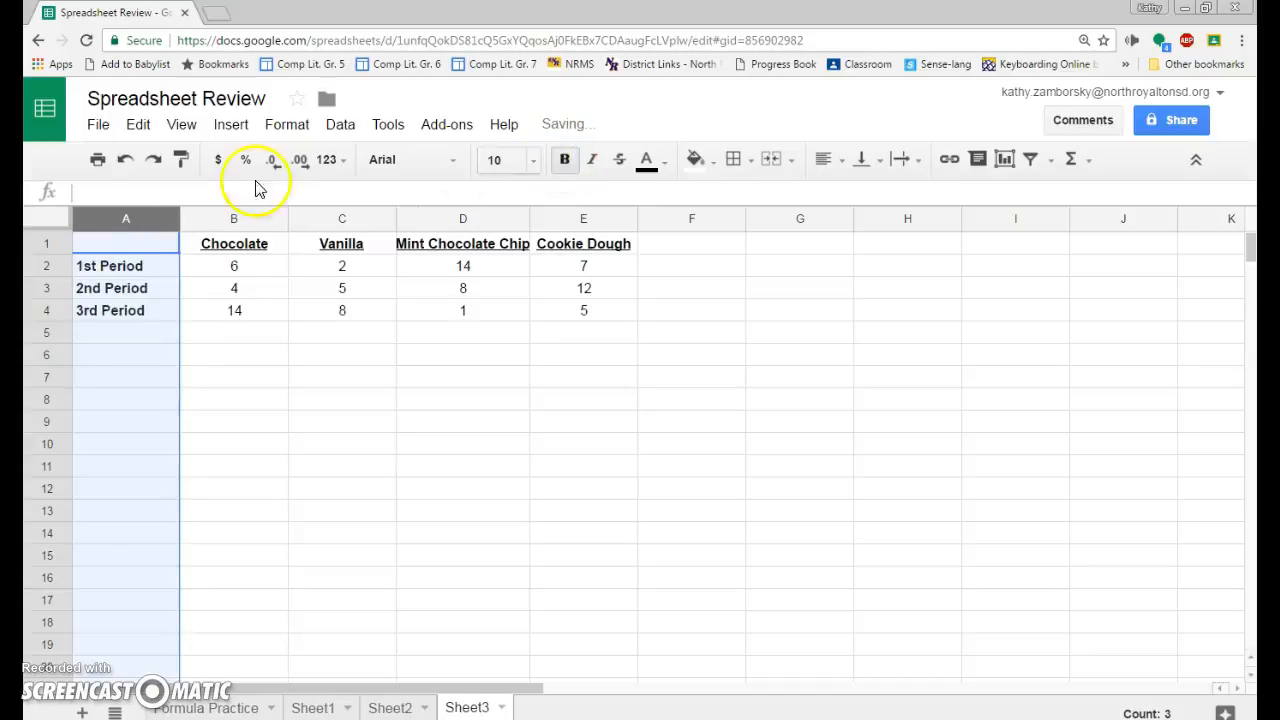
click(342, 360)
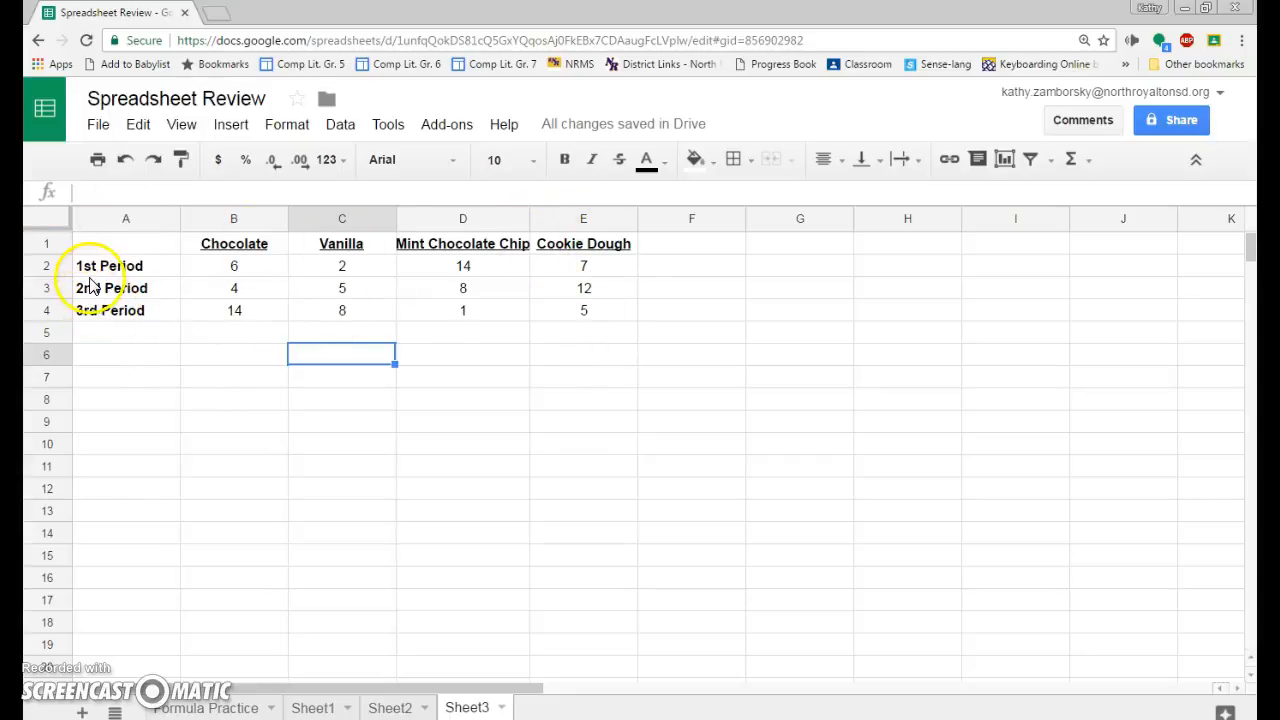
Step: Start a new chart from the ice cream data in A1:E4, using the recommended grouped column chart
click(110, 243)
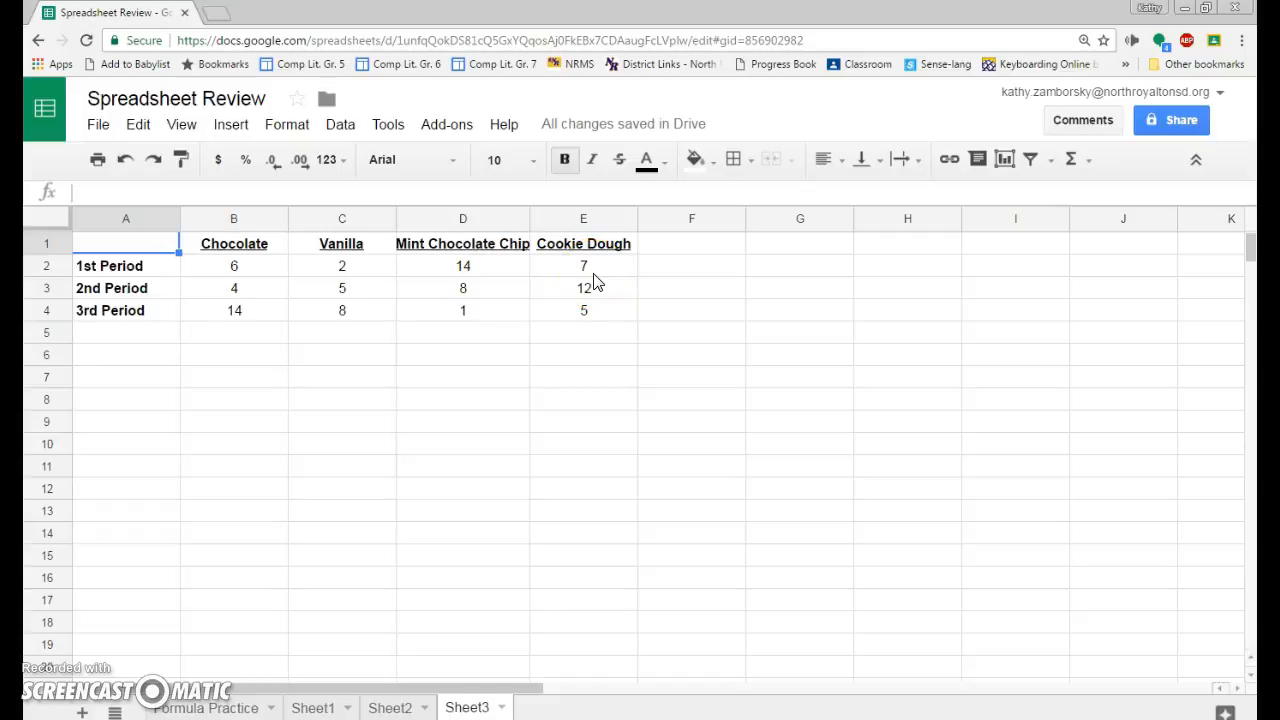
key(shift+Right)
key(shift+Right)
key(shift+Right)
key(shift+Right)
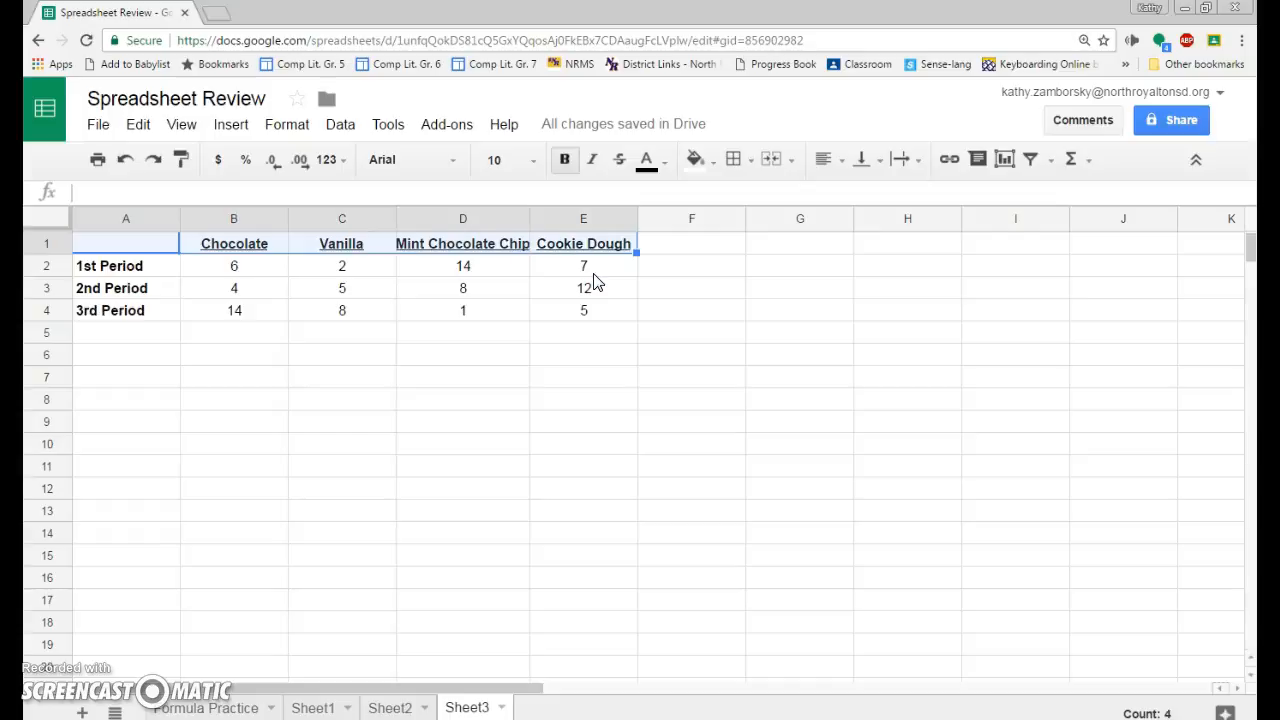
key(shift+Down)
key(shift+Down)
key(shift+Down)
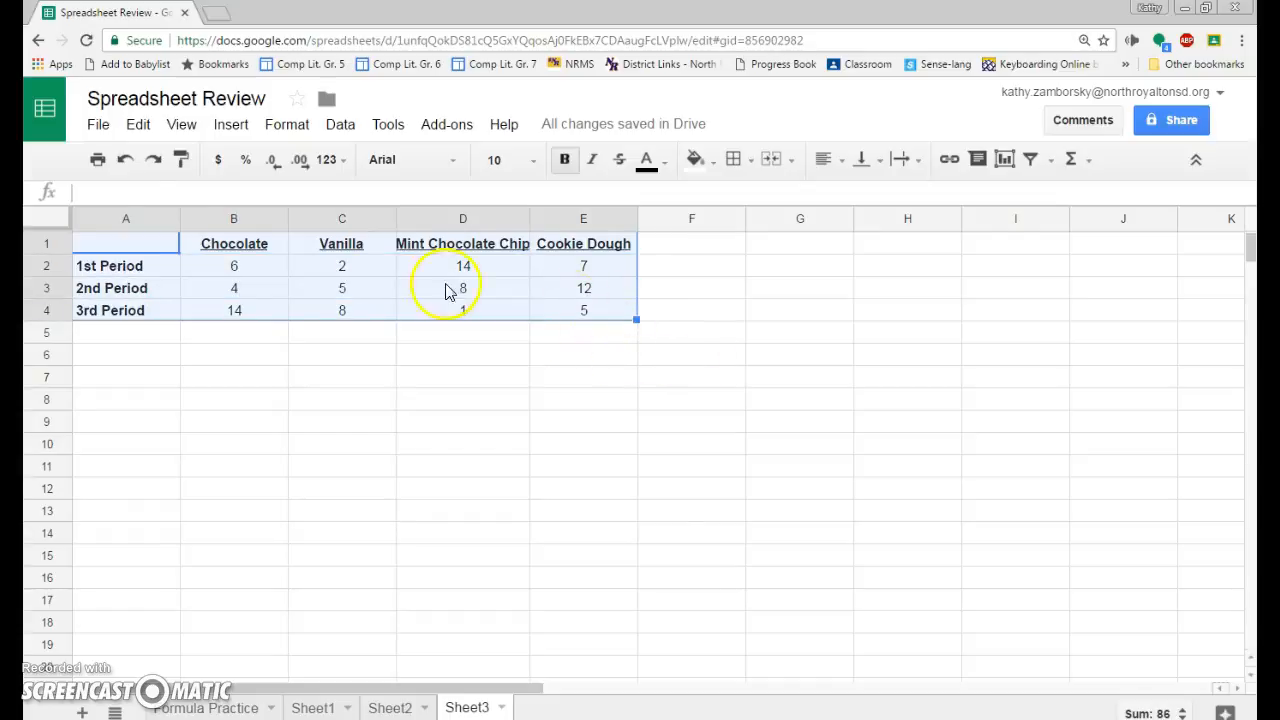
click(229, 127)
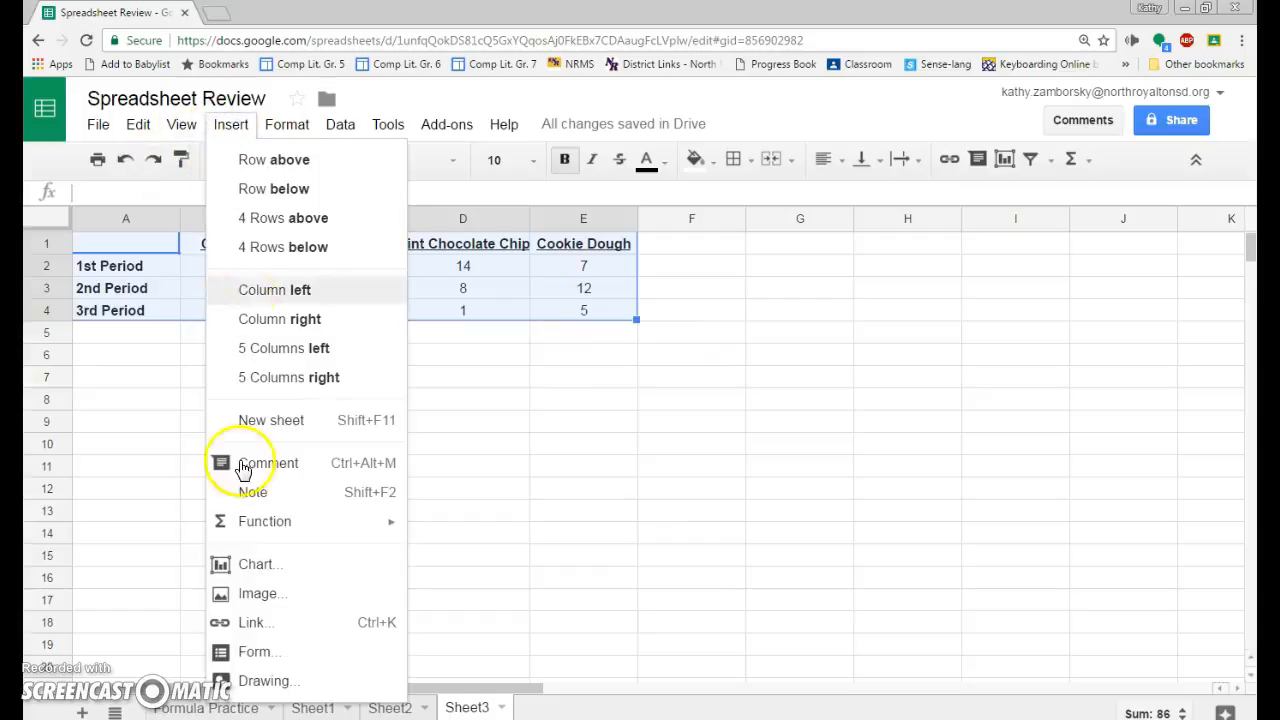
click(253, 564)
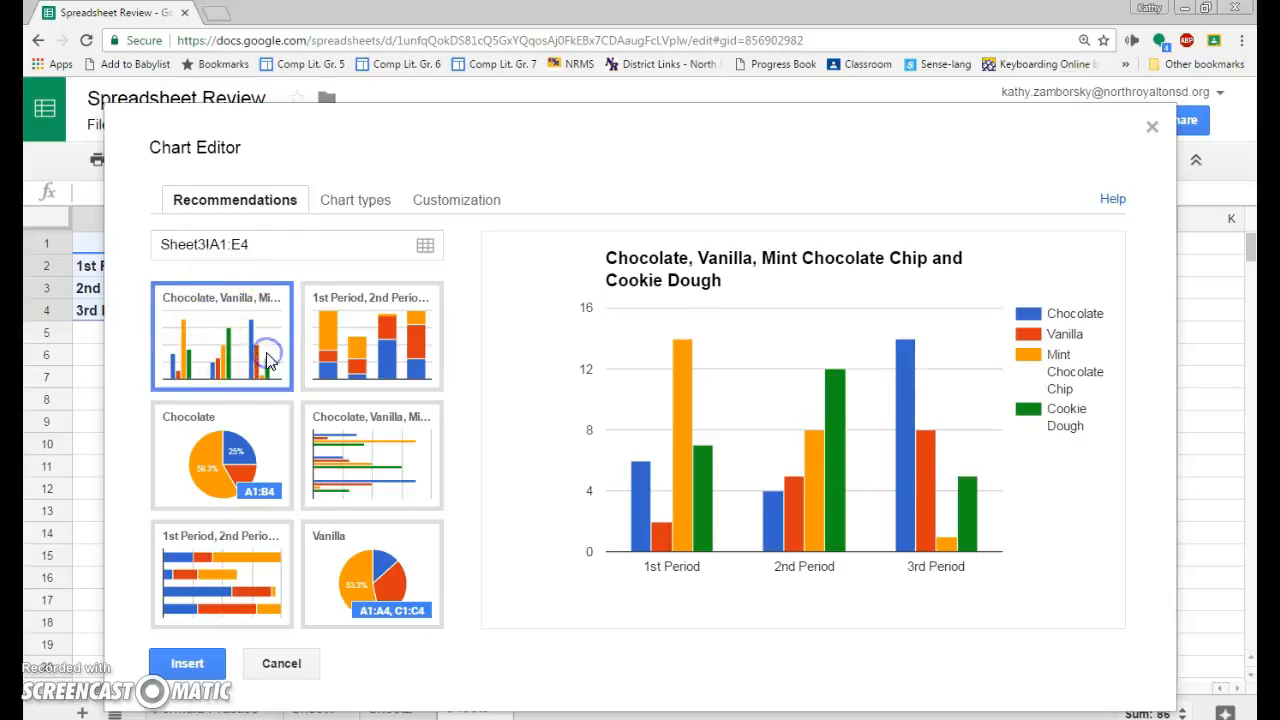
Step: Set the chart title to "Comparison of Favorite Ice Cream"
click(471, 202)
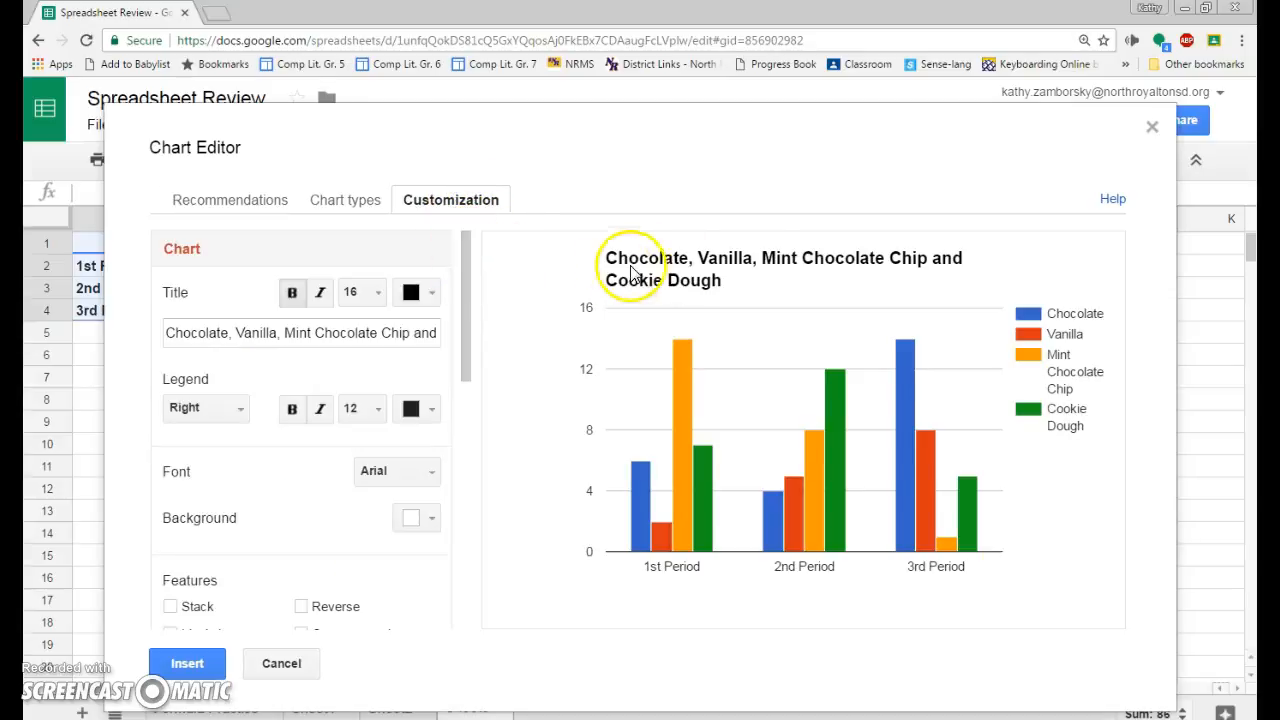
click(398, 335)
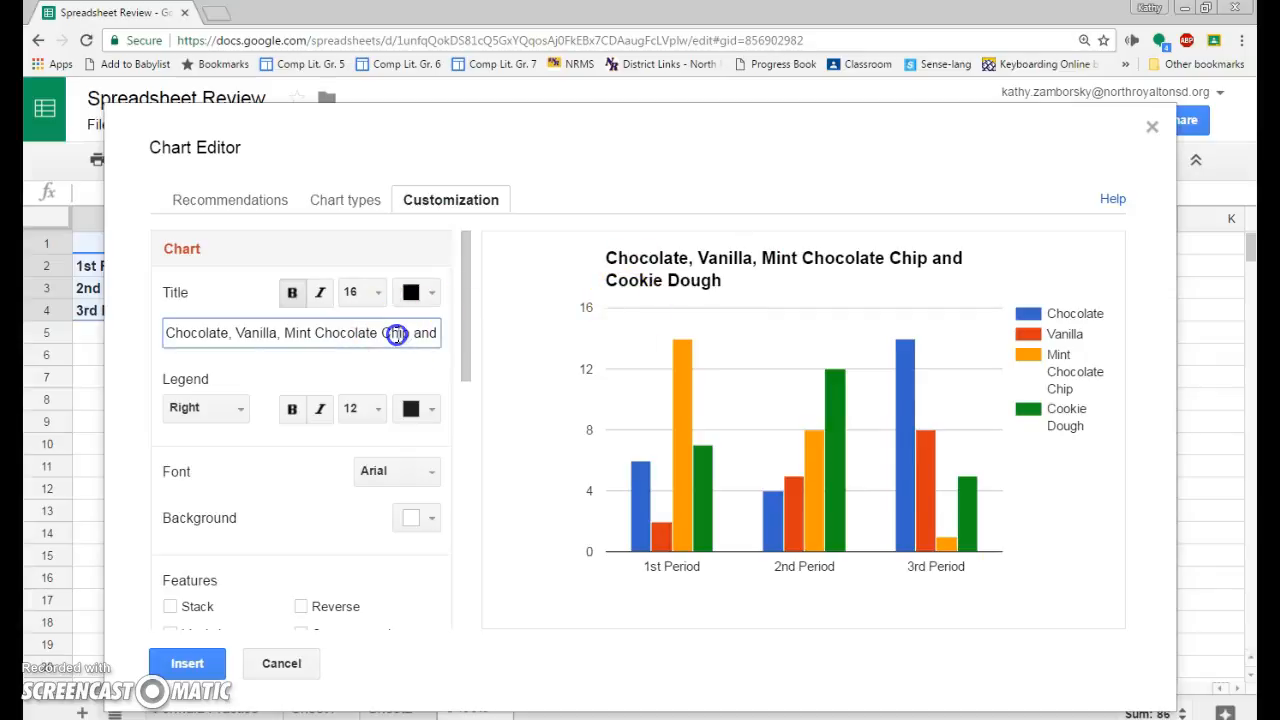
key(ctrl+a)
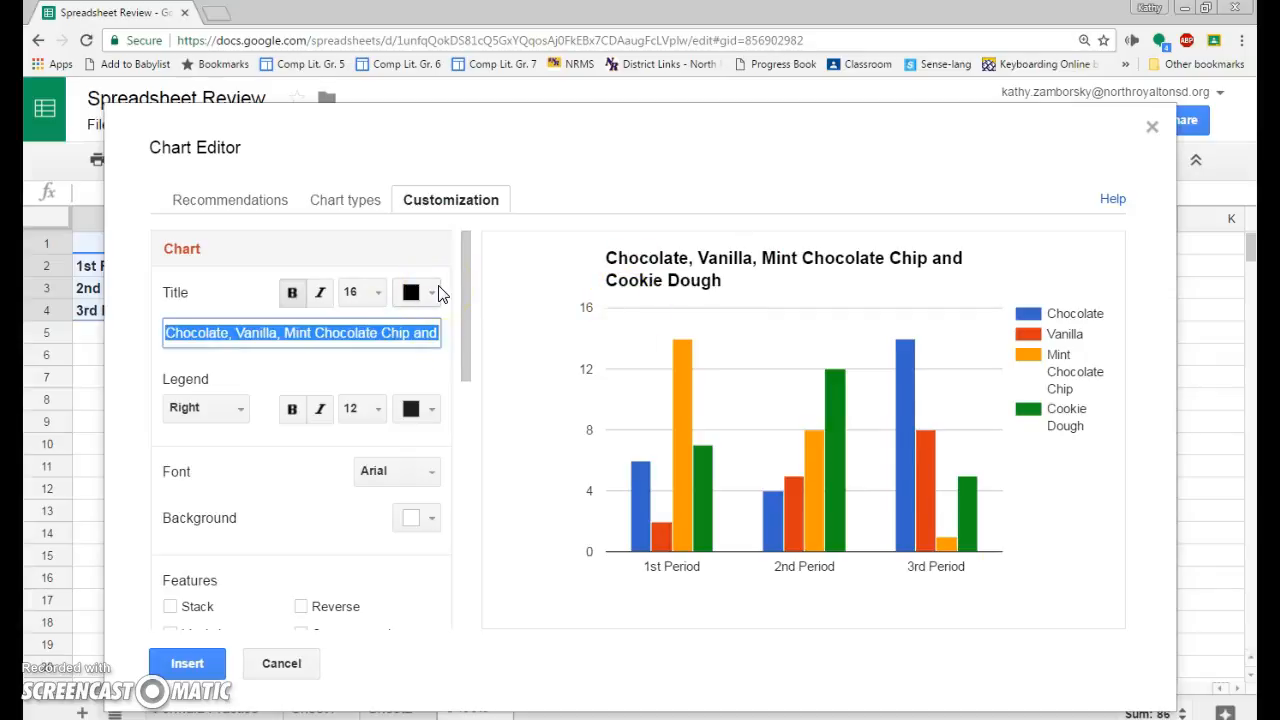
text(Com)
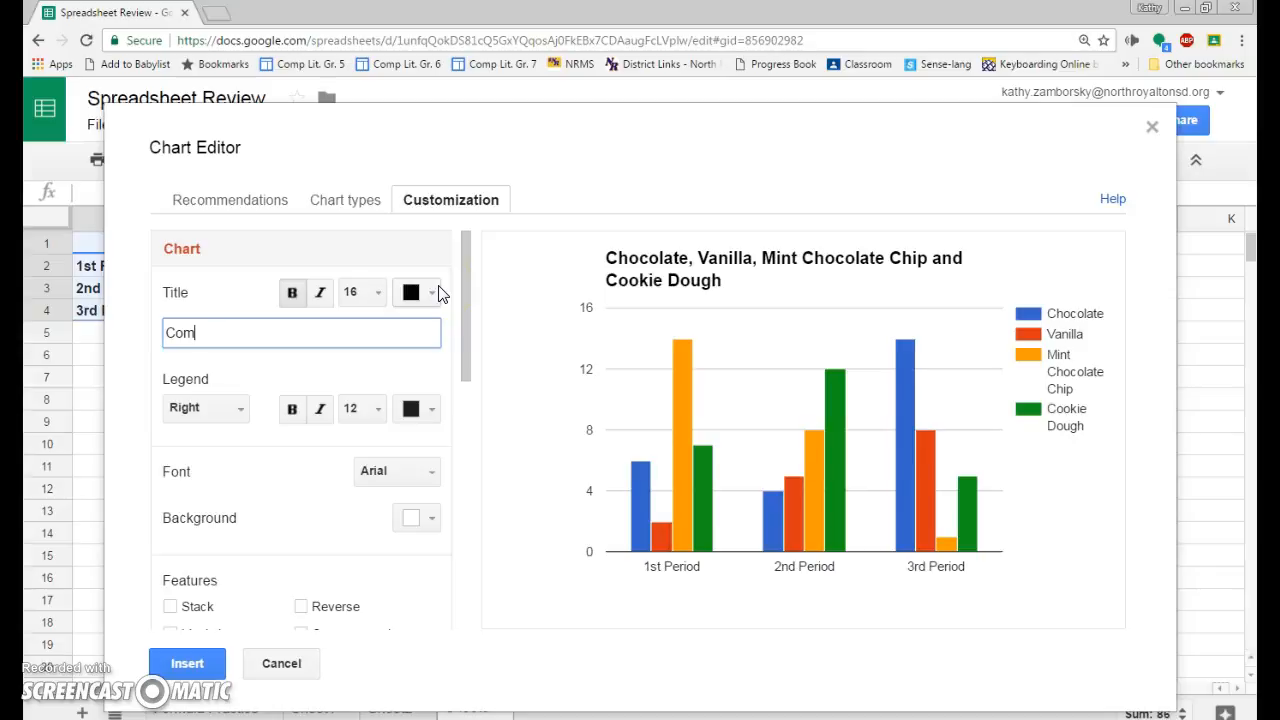
text(paris)
click(192, 446)
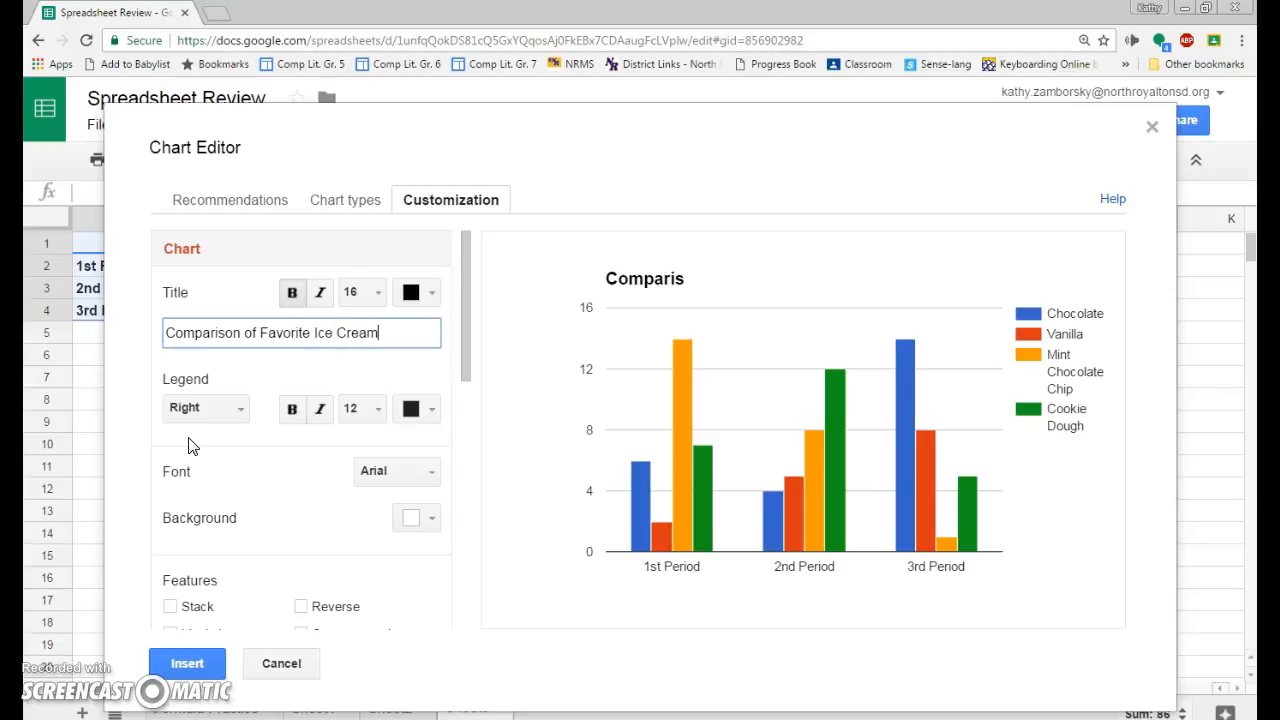
click(266, 373)
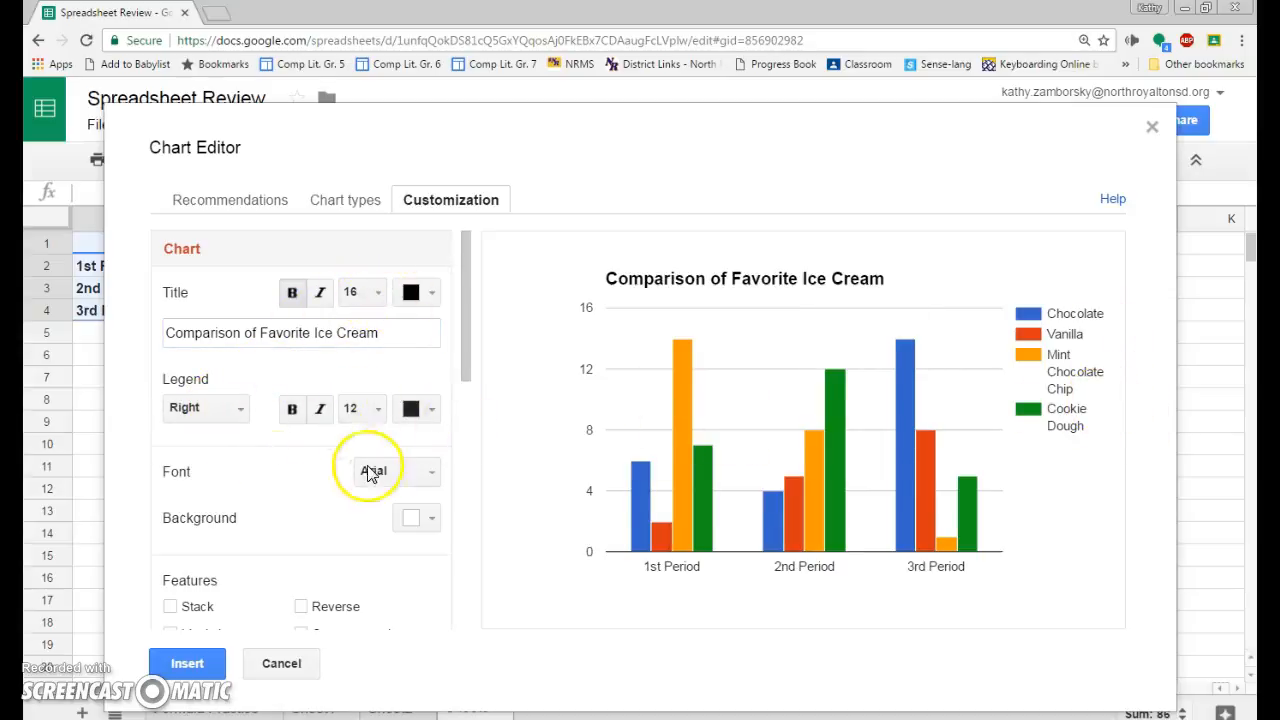
scroll(266, 474, down, 1)
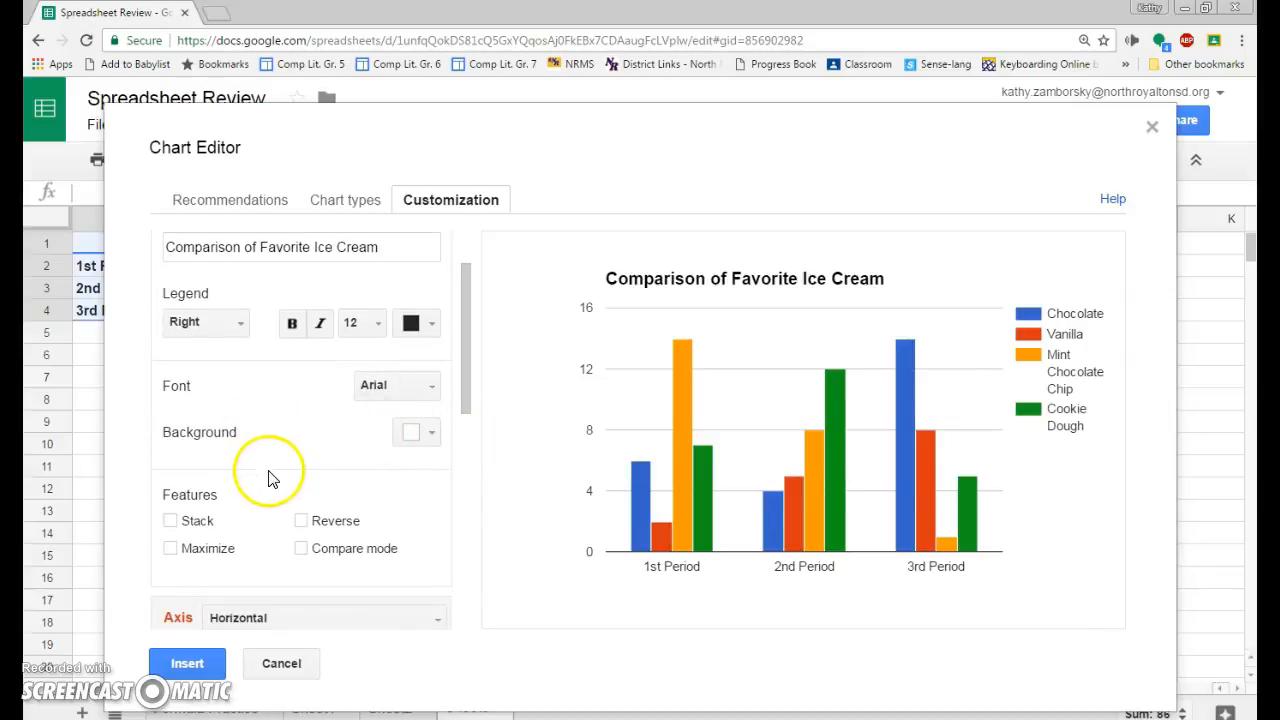
scroll(274, 466, down, 1)
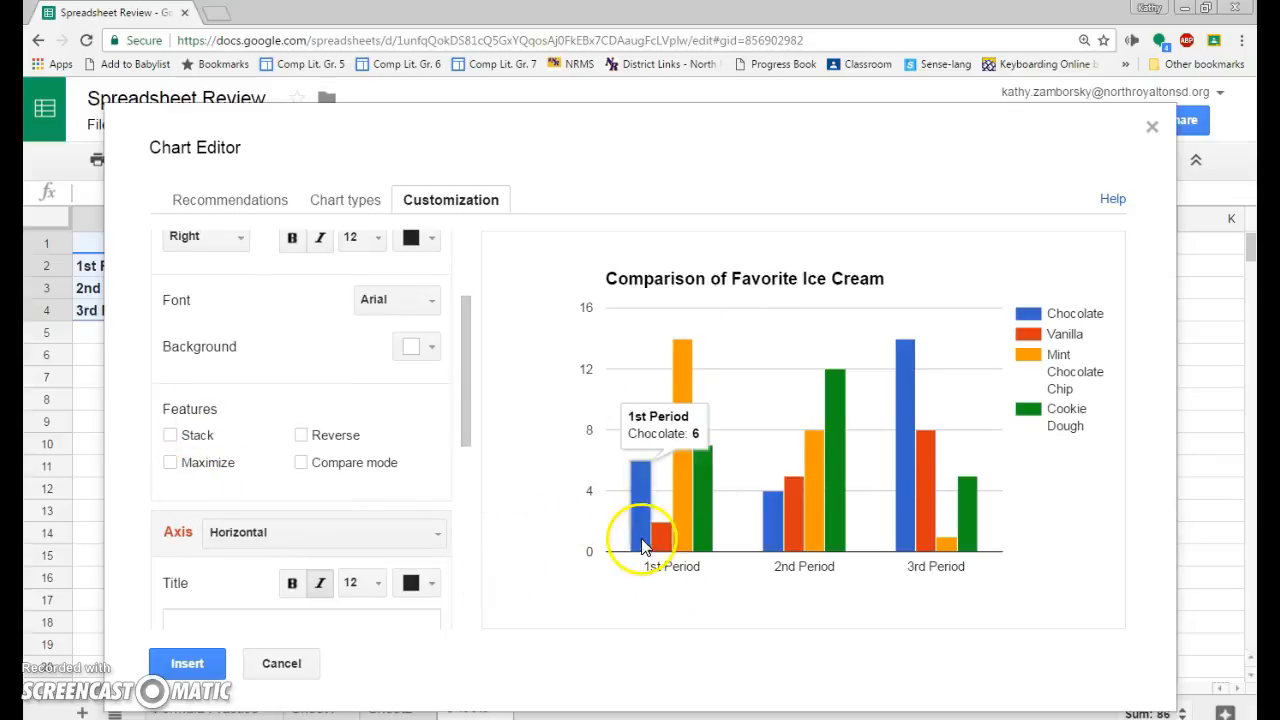
click(1033, 312)
scroll(256, 470, down, 5)
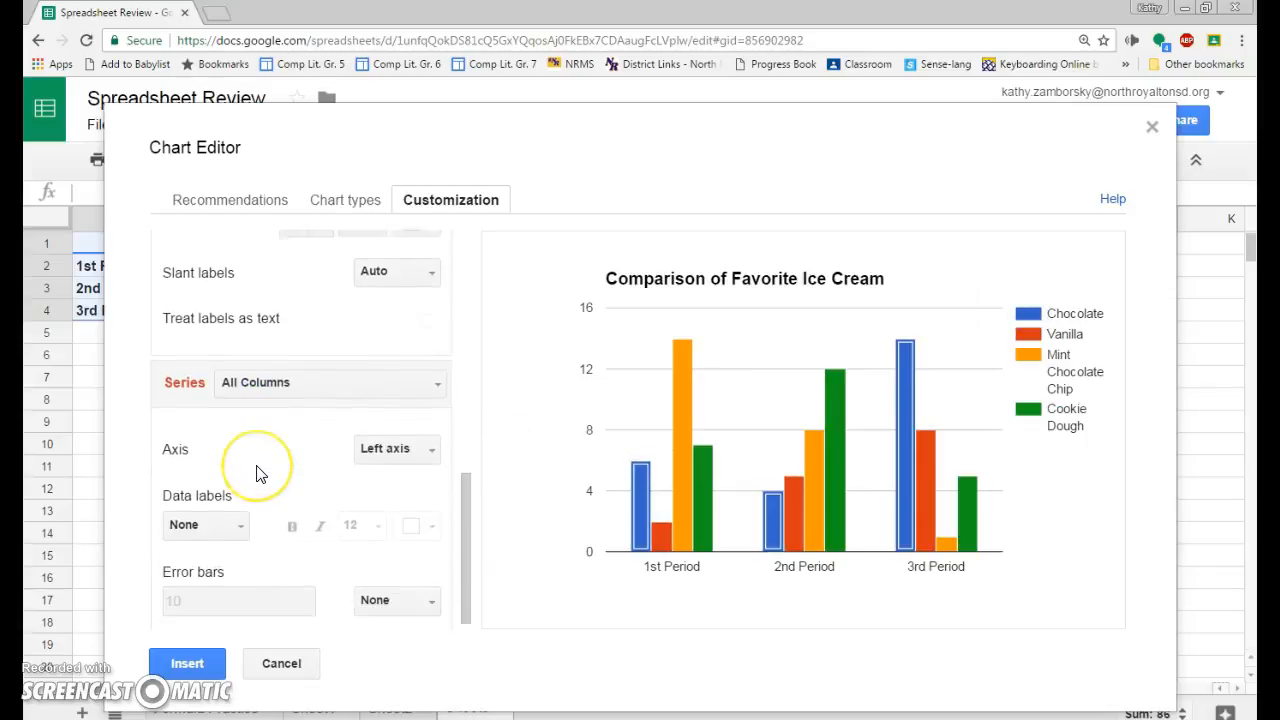
click(237, 514)
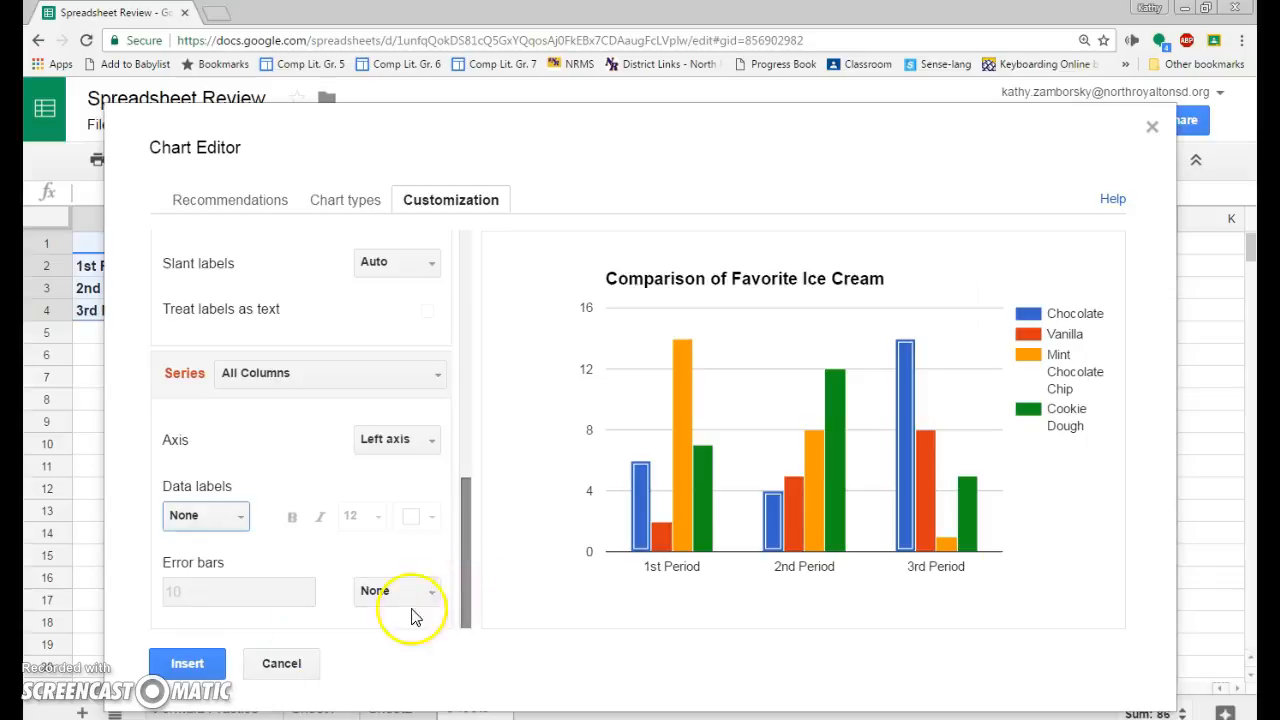
Step: Title the chart's left vertical axis "Number of Votes"
scroll(326, 610, up, 5)
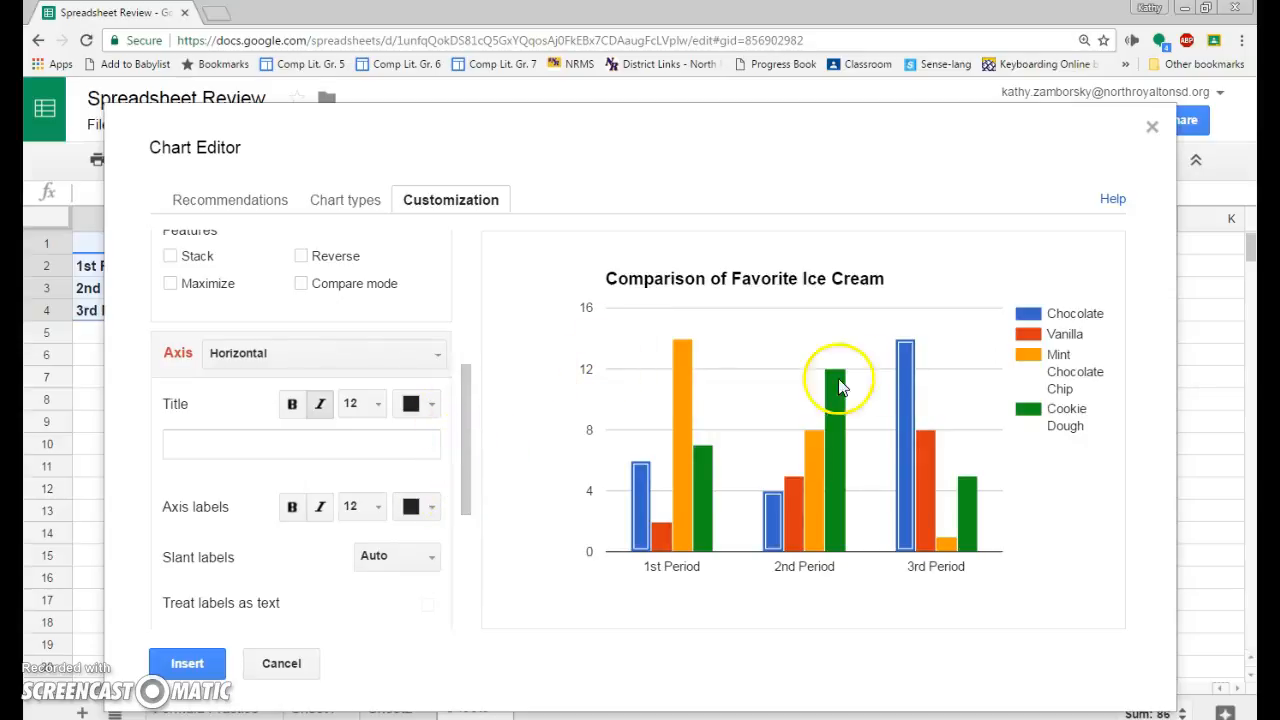
click(432, 358)
click(283, 418)
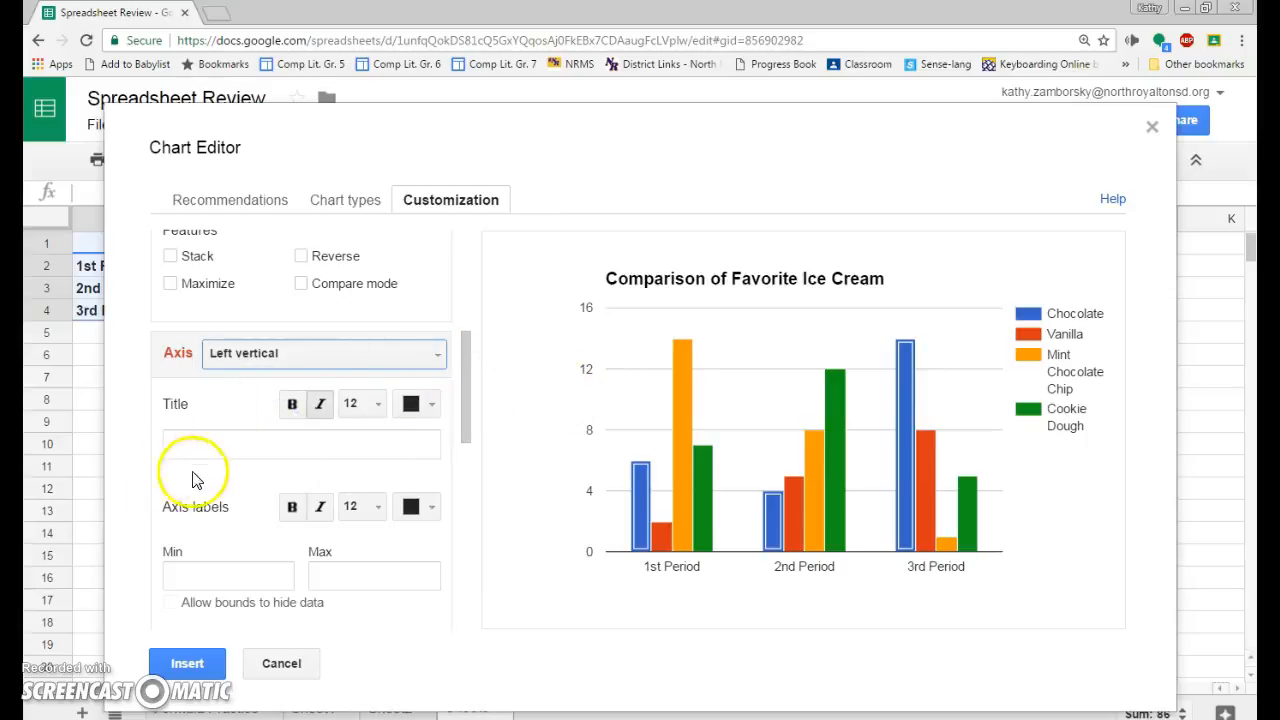
click(214, 446)
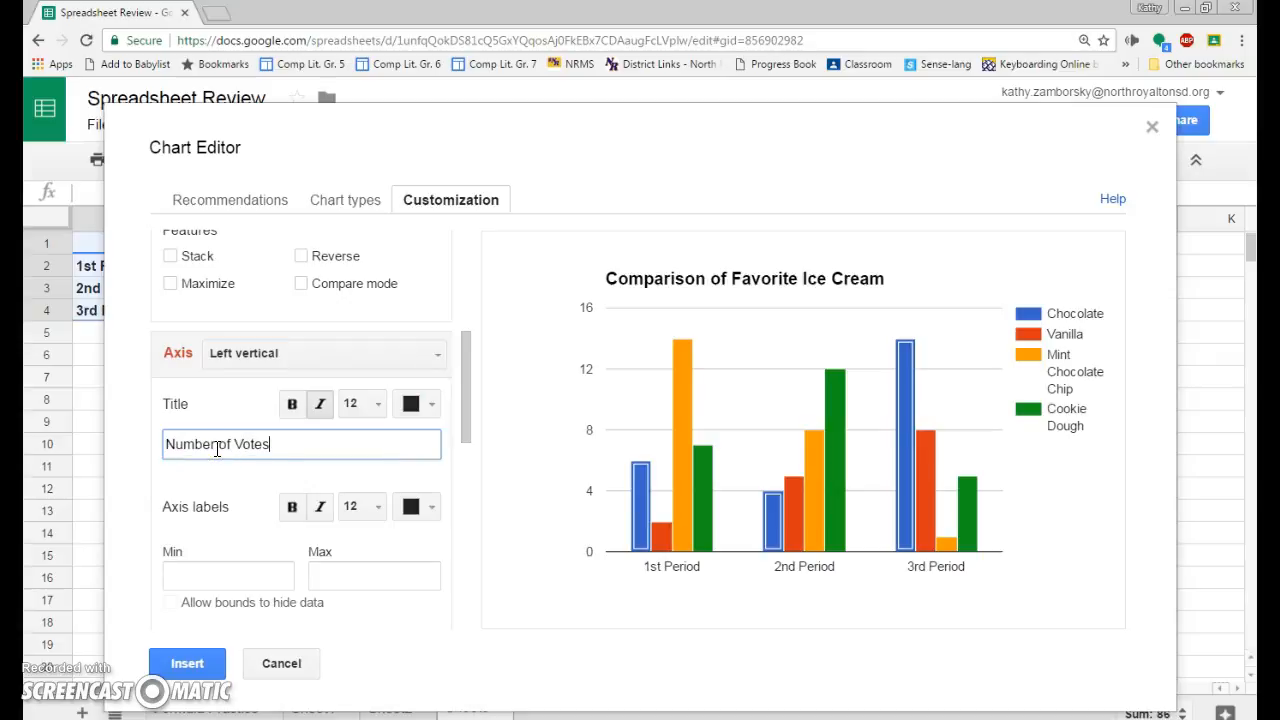
click(395, 482)
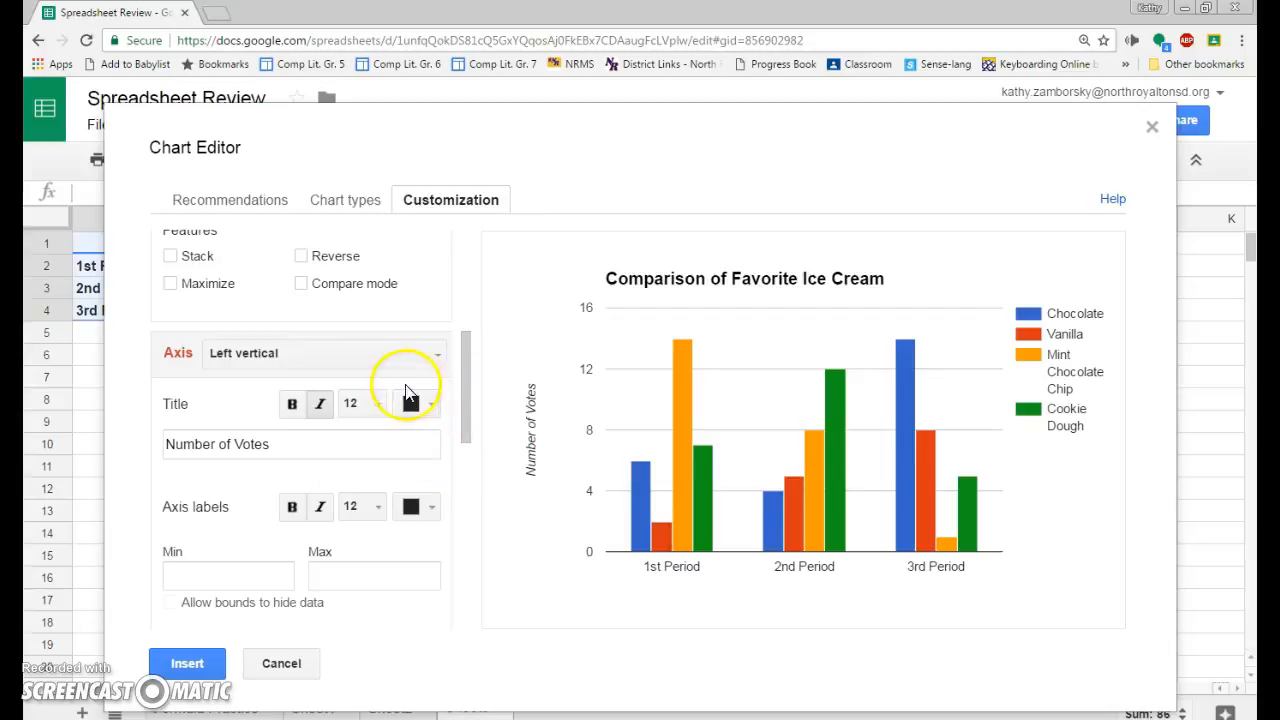
Step: Title the chart's horizontal axis "Mrs. Z's classes"
click(441, 358)
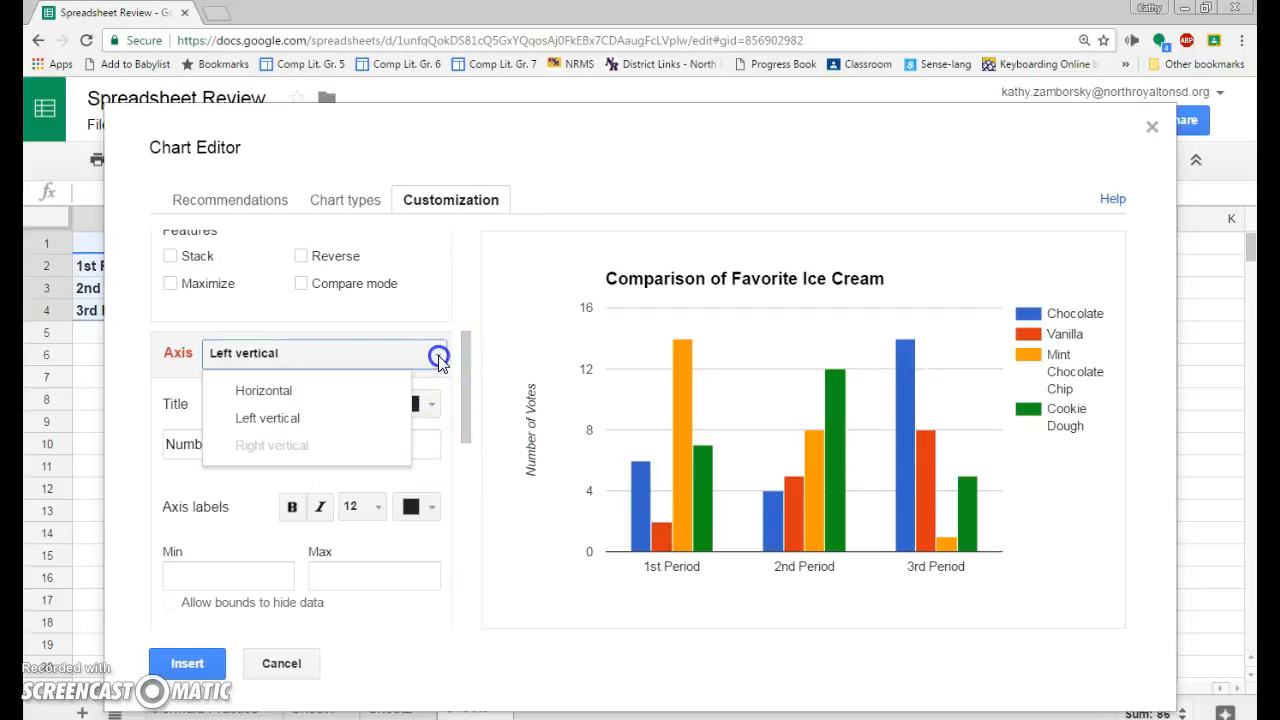
click(266, 392)
click(278, 448)
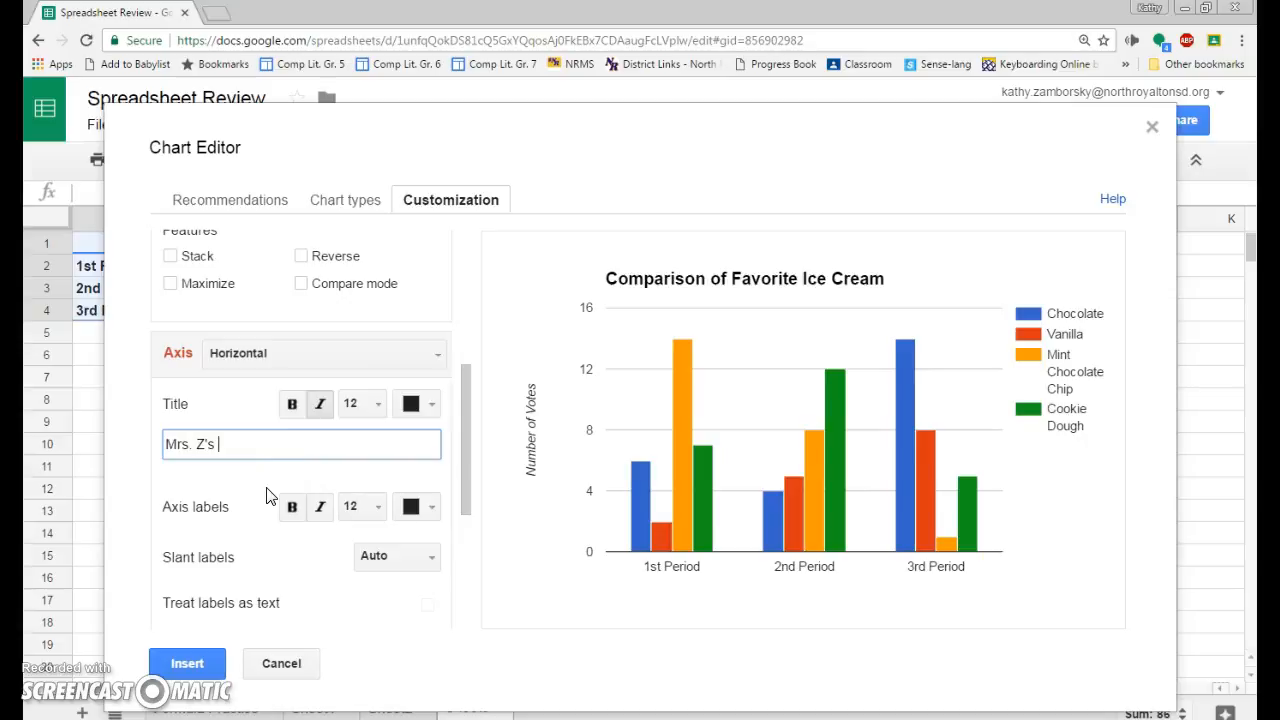
text(Mrs. Z's classes)
click(233, 484)
Step: Show values as data labels on all columns of the chart
scroll(250, 500, down, 1)
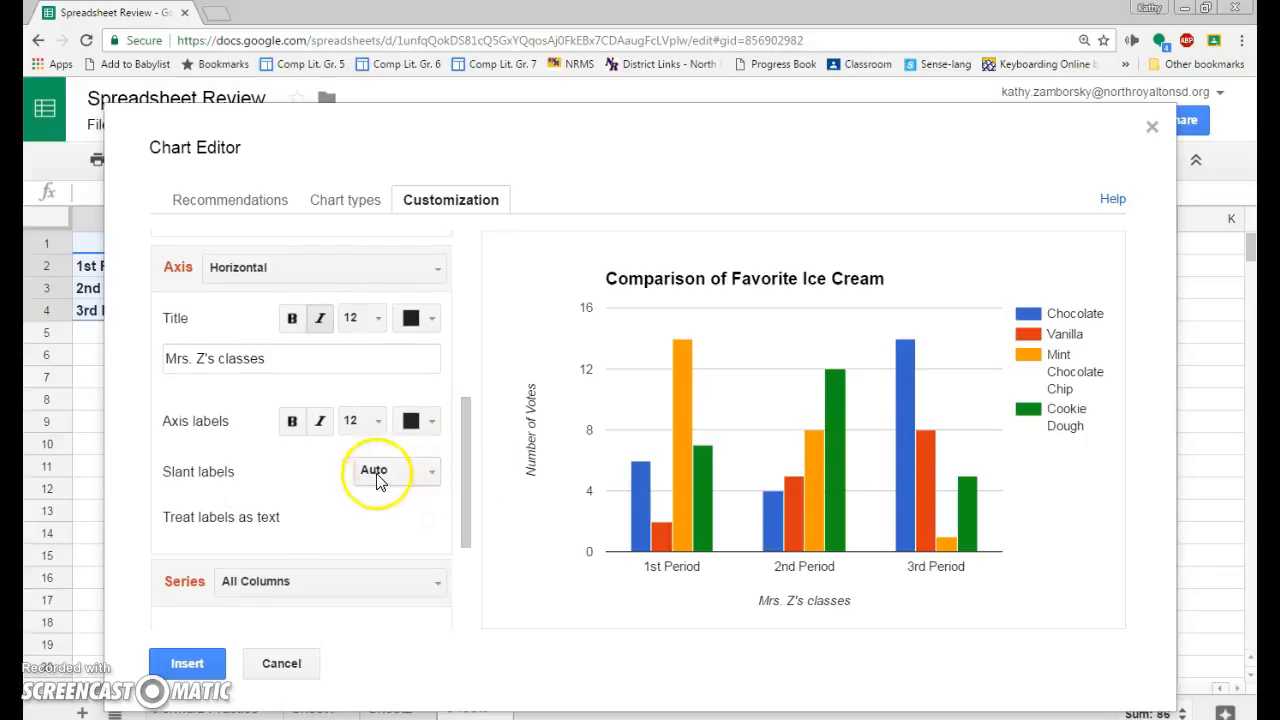
drag(466, 457, 460, 557)
click(238, 515)
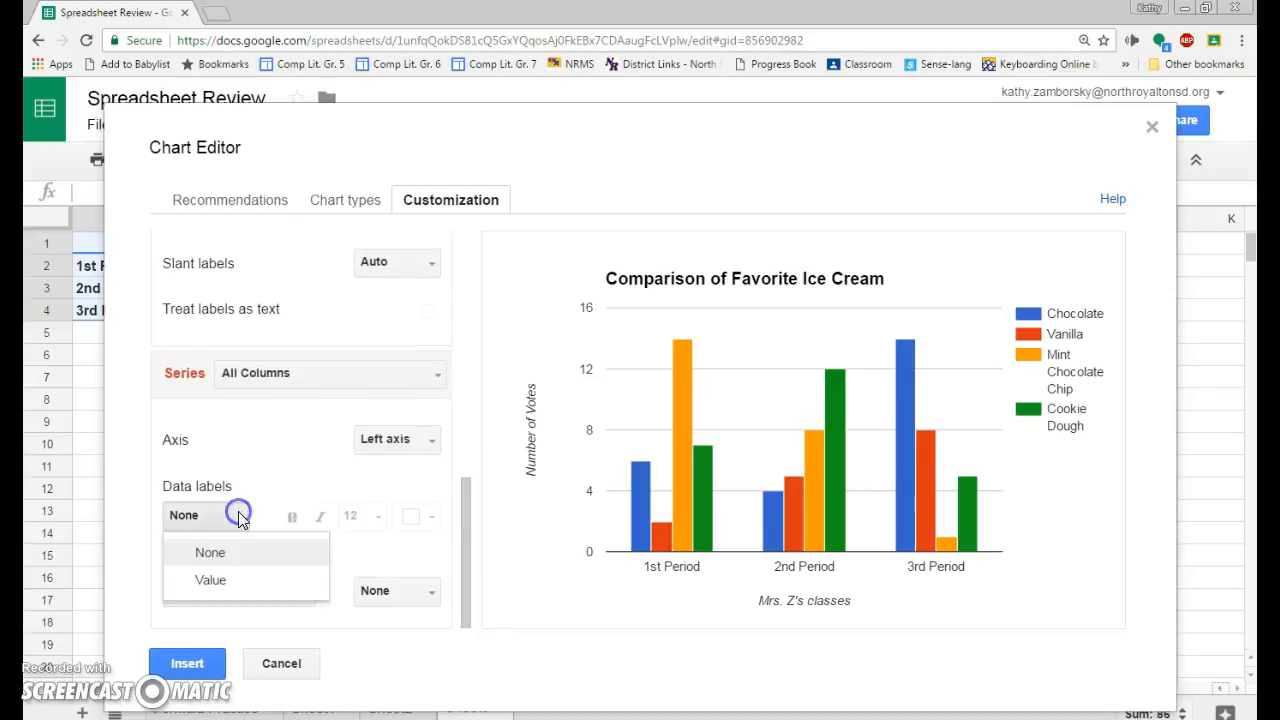
click(222, 581)
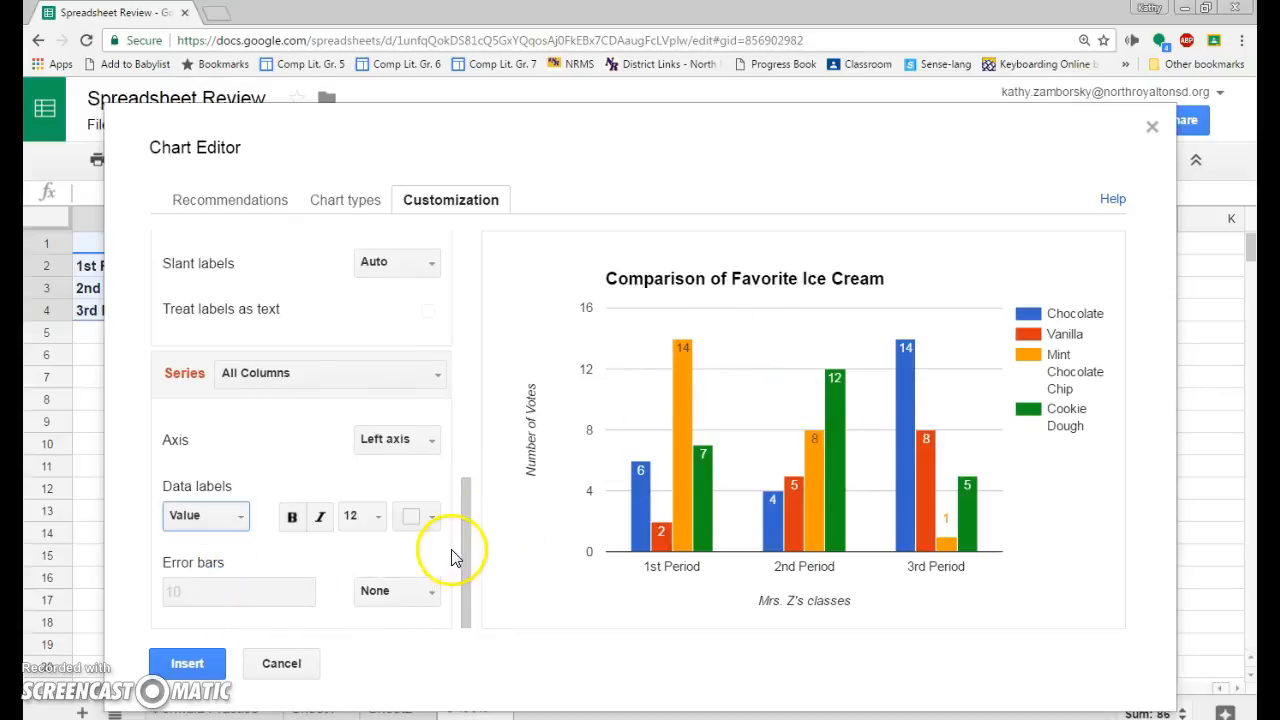
Step: Insert the column chart into the sheet and move it clear of the data table, starting around column F below row 5
click(190, 665)
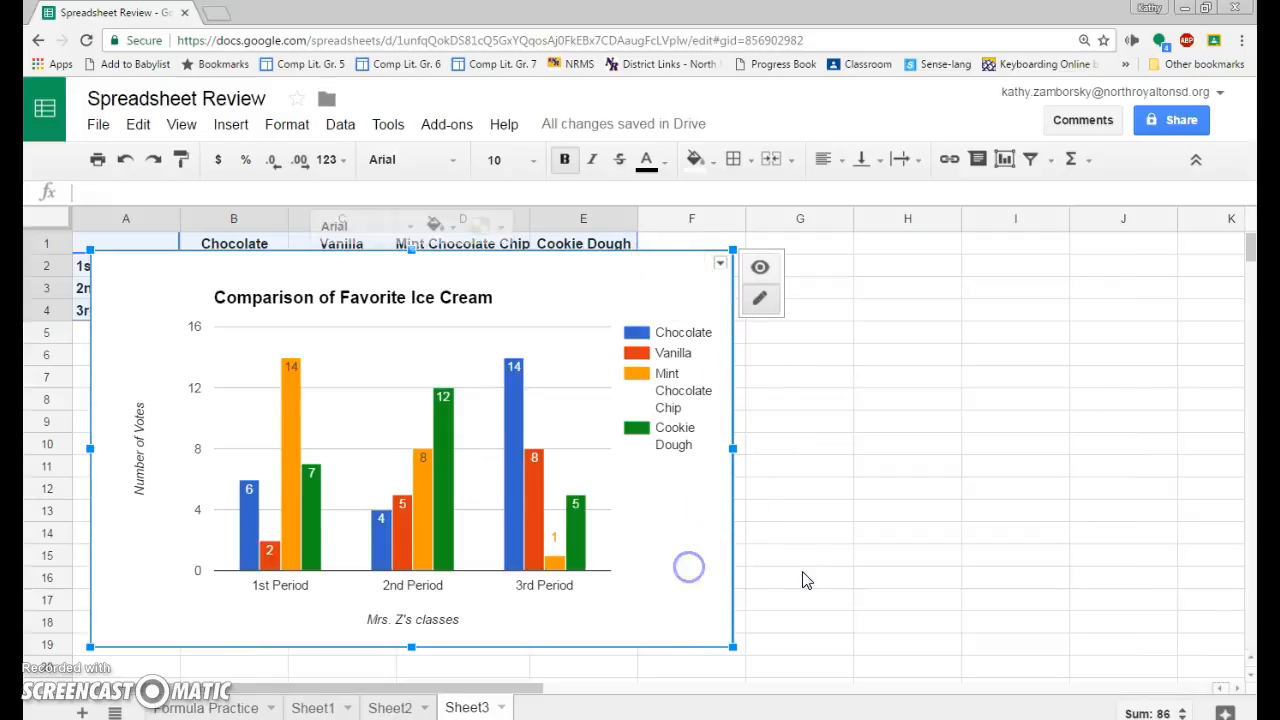
drag(649, 571, 1146, 607)
drag(634, 306, 672, 370)
click(564, 373)
Step: Start a new chart from the 1st Period data in A1:E2, using the recommended pie chart
drag(170, 245, 593, 262)
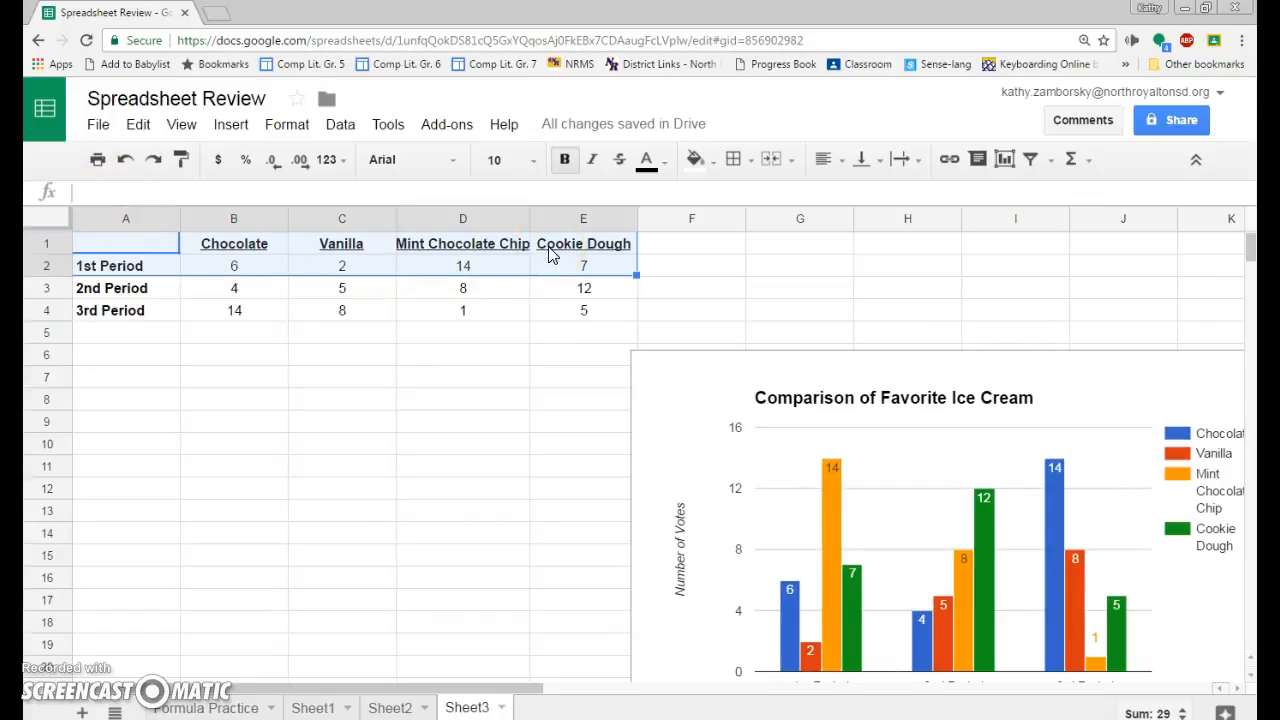
click(1009, 163)
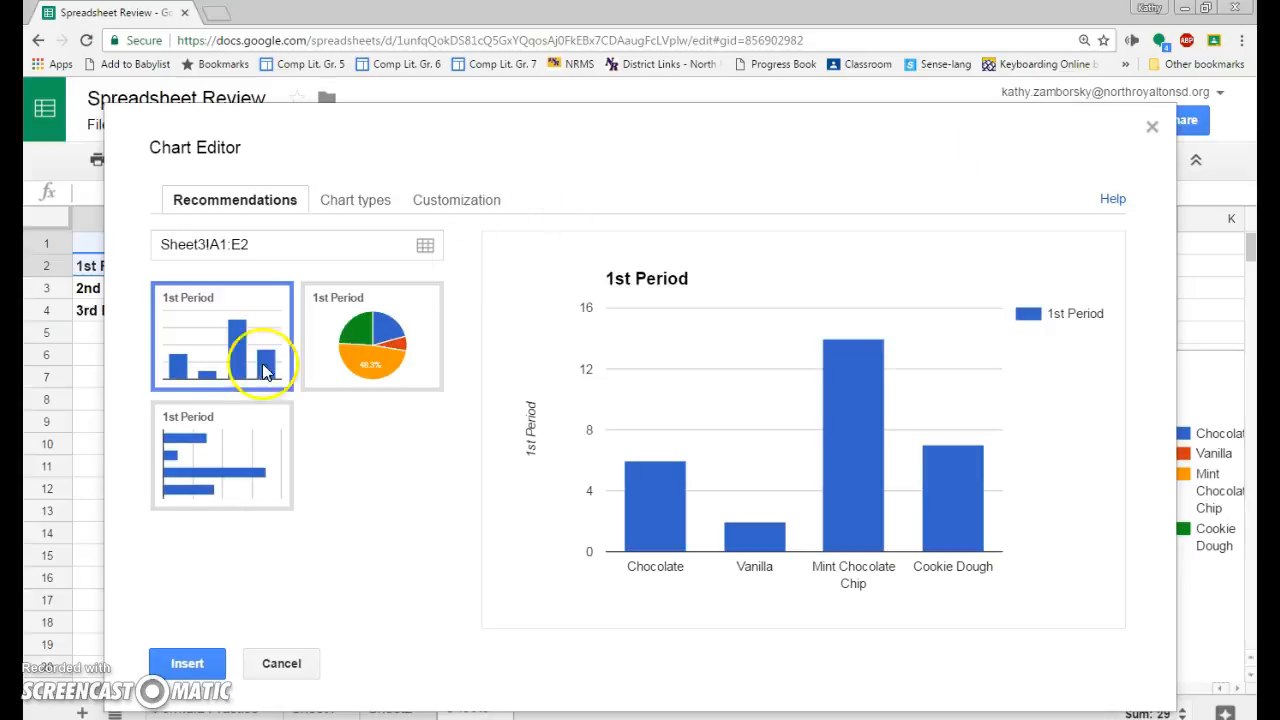
click(388, 332)
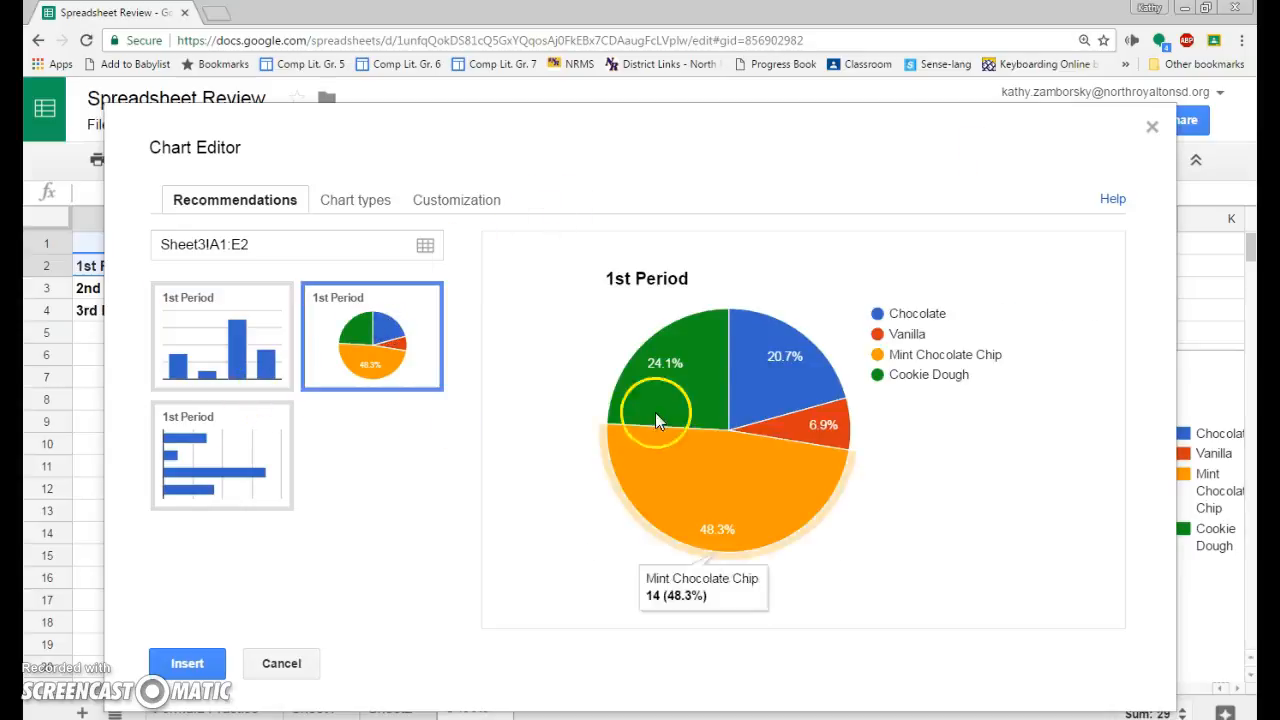
click(849, 318)
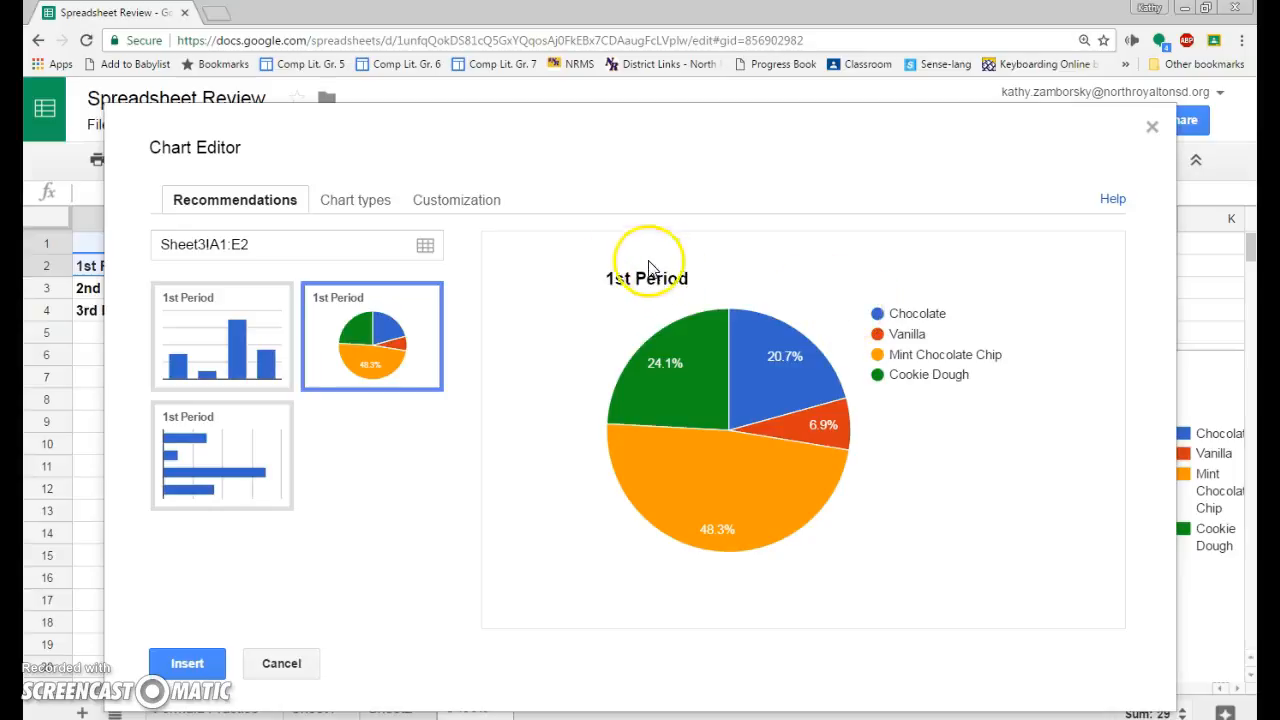
Step: Title the pie chart "1st Period's Favorite Ice Cream" and insert it into the sheet
click(465, 203)
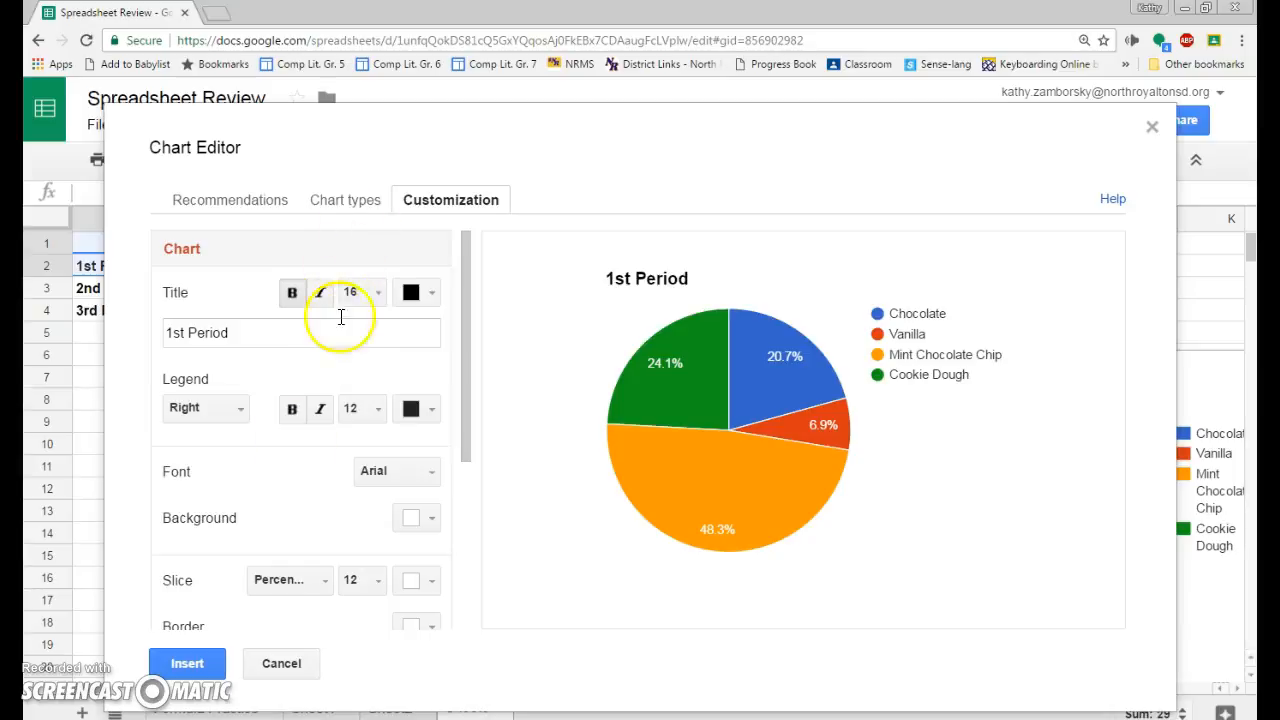
drag(256, 332, 26, 322)
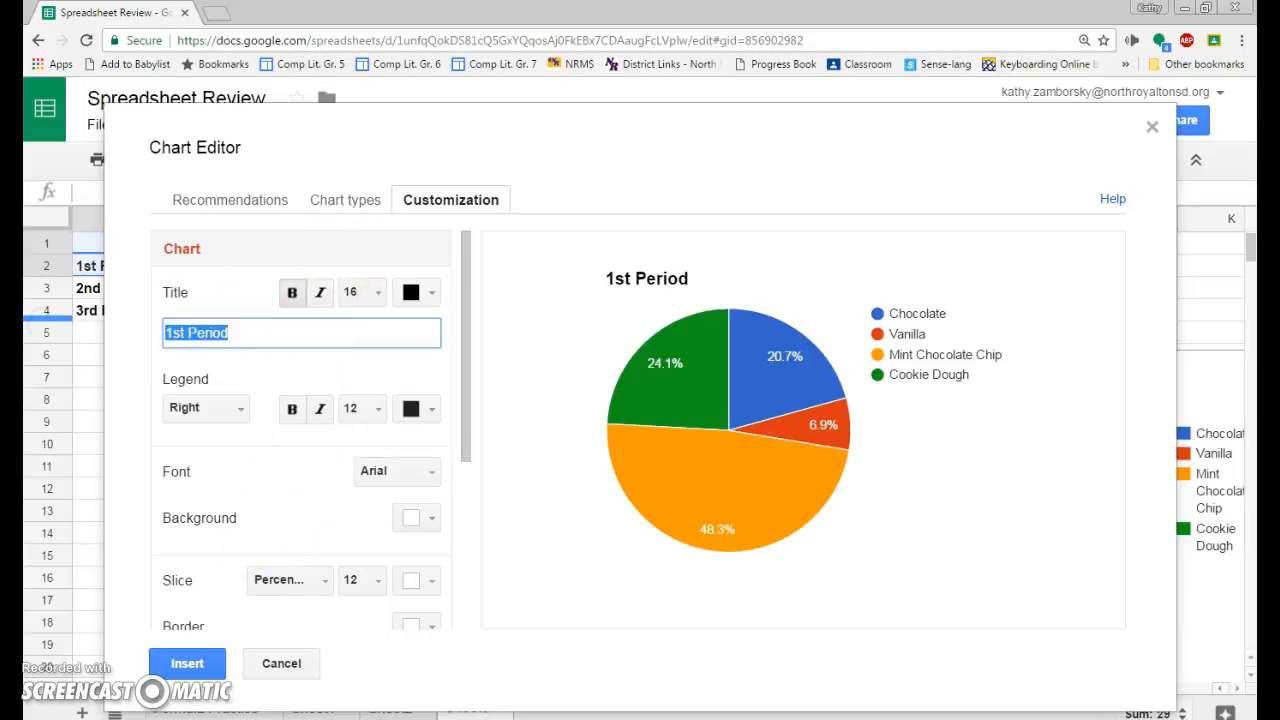
click(233, 338)
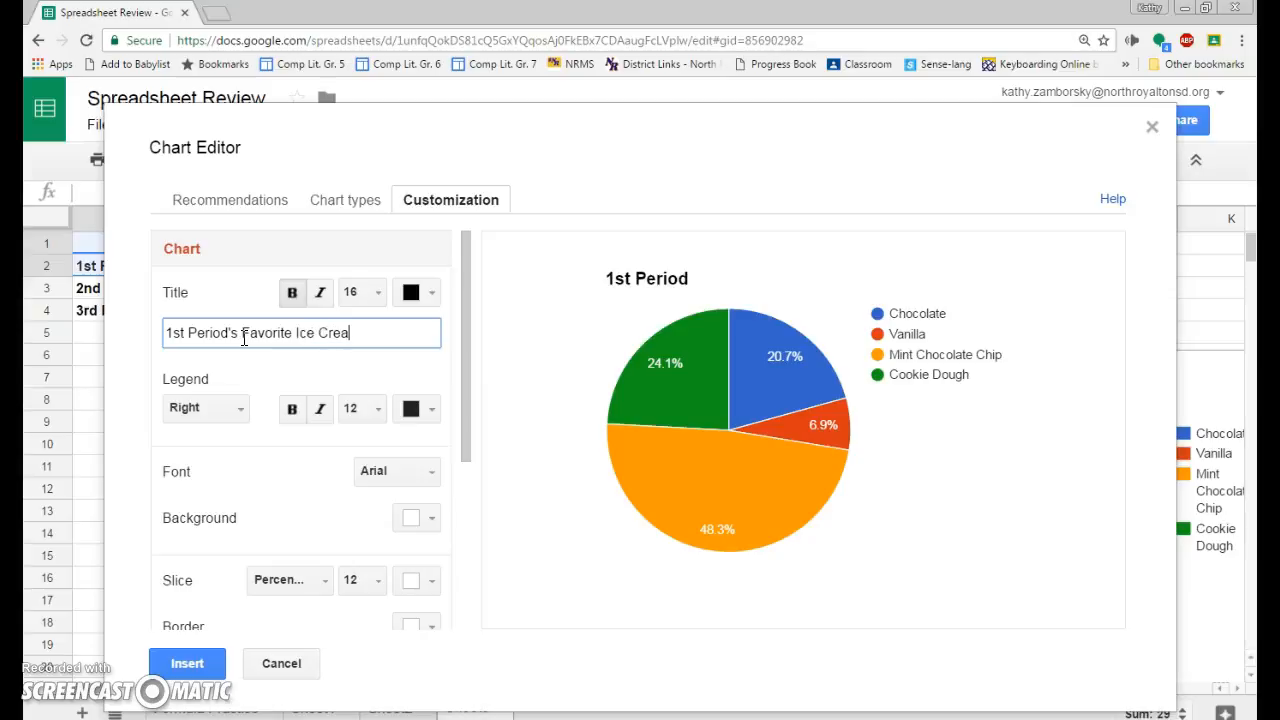
click(185, 662)
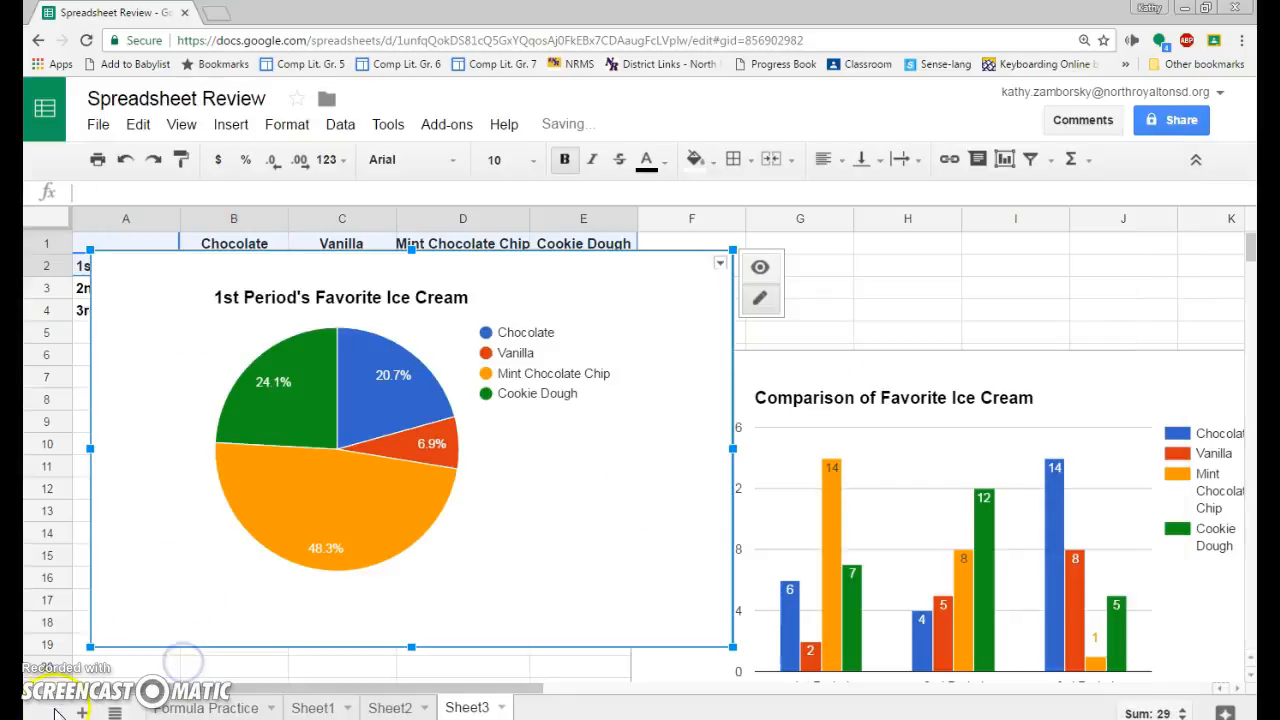
Step: Place the pie chart below the data table from row 7, and shift the column chart so the two sit side by side
click(654, 272)
drag(654, 272, 575, 378)
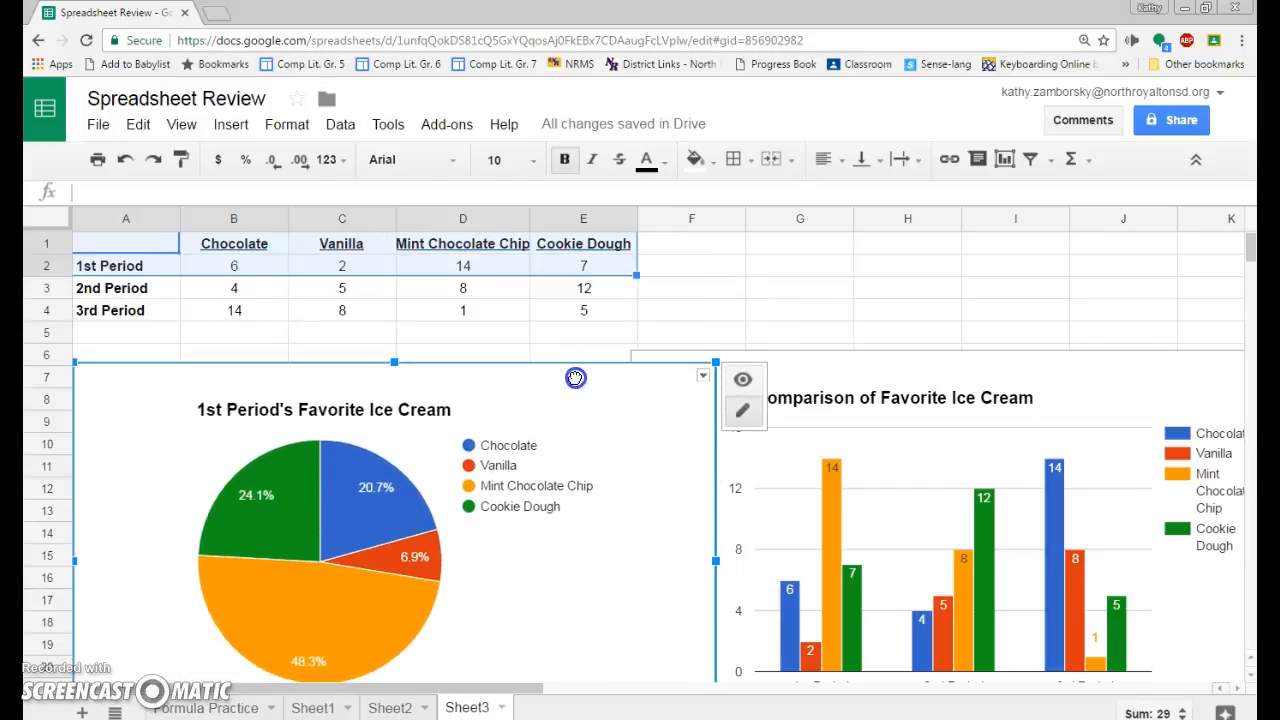
click(1051, 366)
drag(829, 366, 923, 371)
click(650, 340)
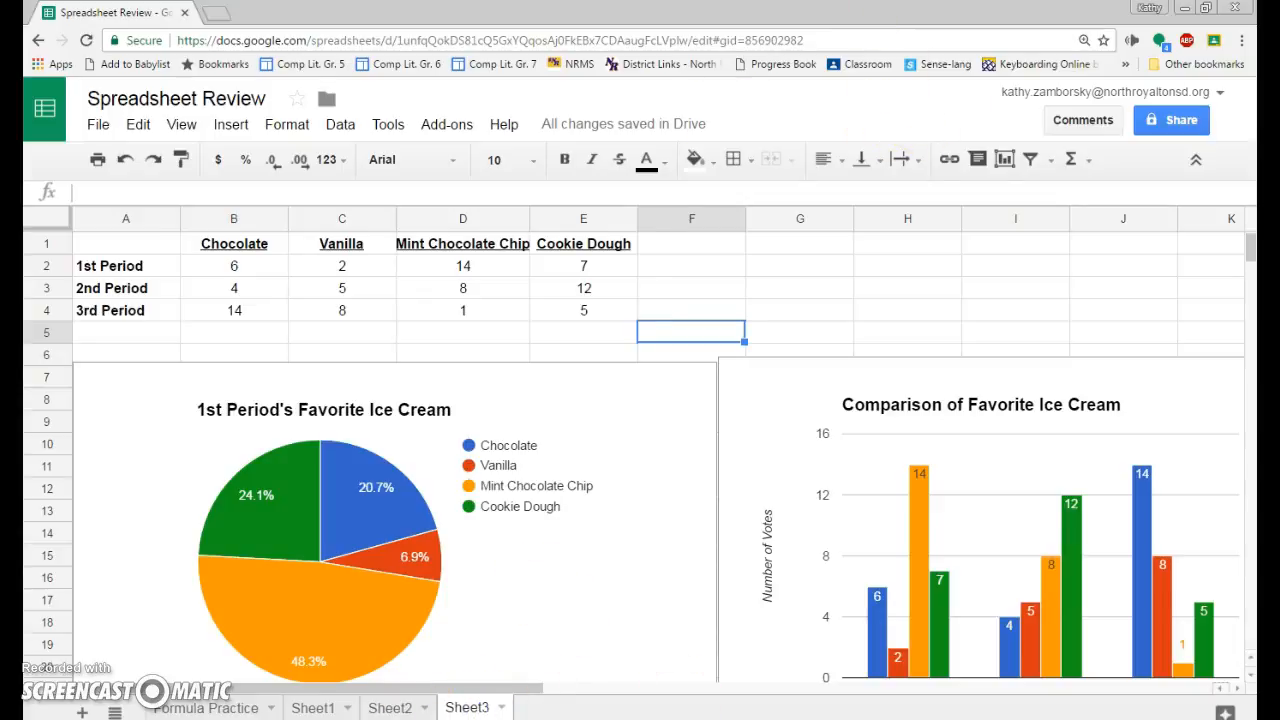
Step: Rename Sheet3 as "Graphs" and move it directly after the Formula Practice sheet
double_click(468, 708)
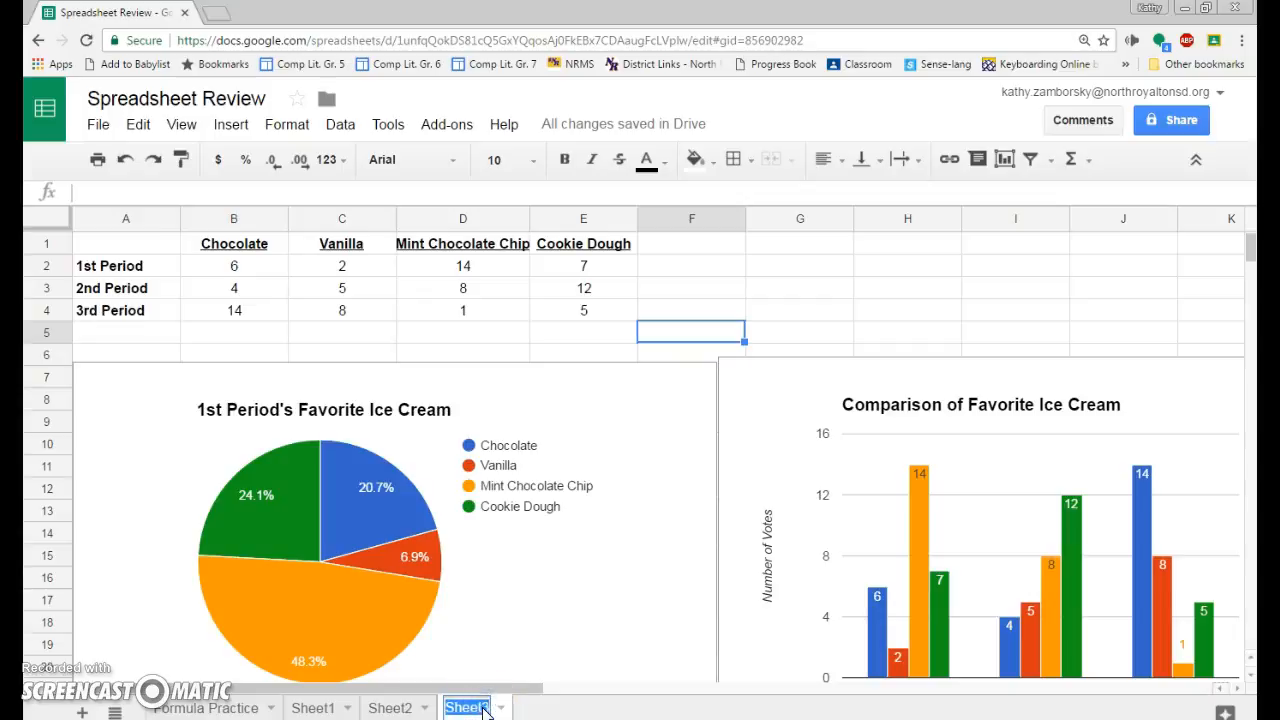
text(Graphs)
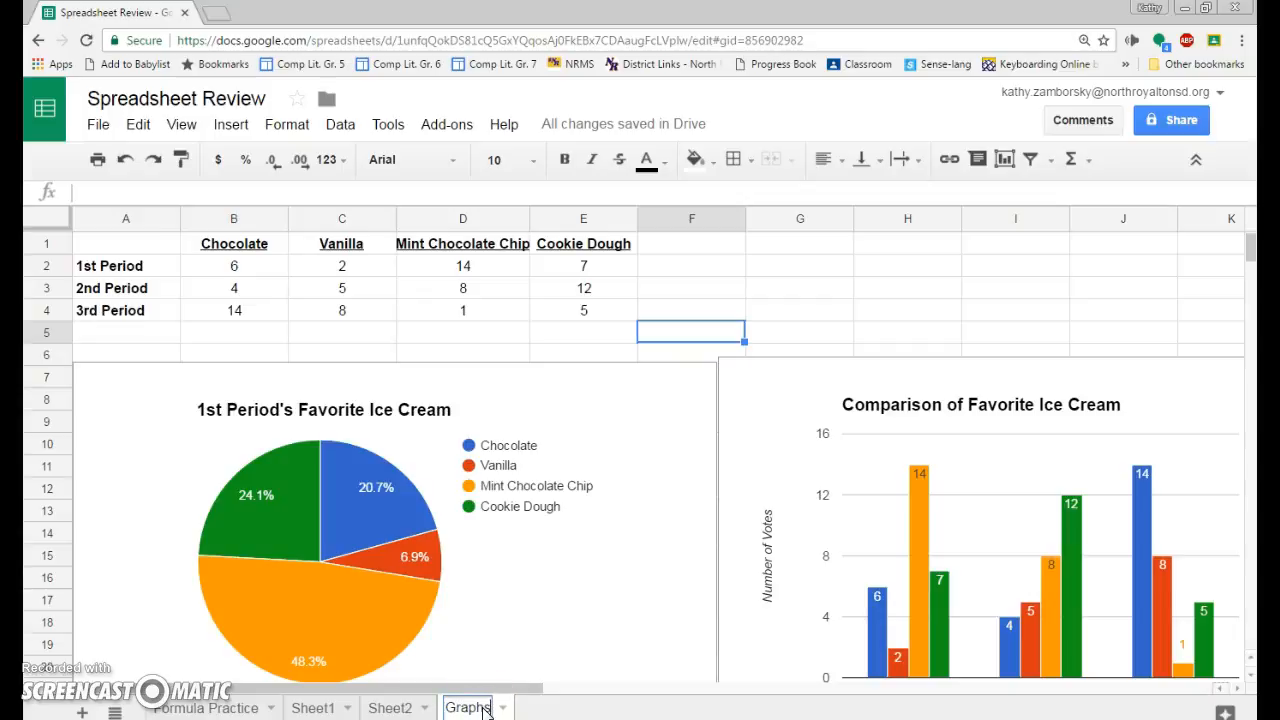
click(554, 713)
drag(476, 706, 300, 702)
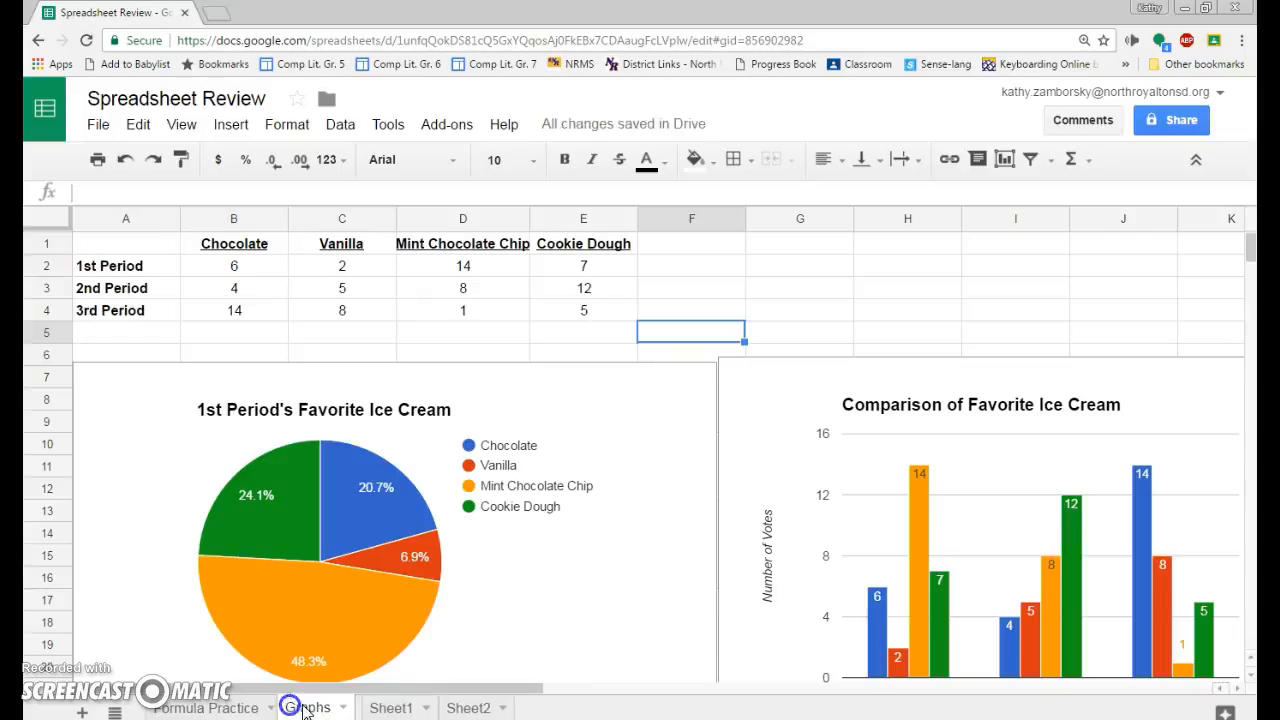
Step: Open Sheet2 and insert a blank row above the first row of the names list
click(392, 707)
click(462, 710)
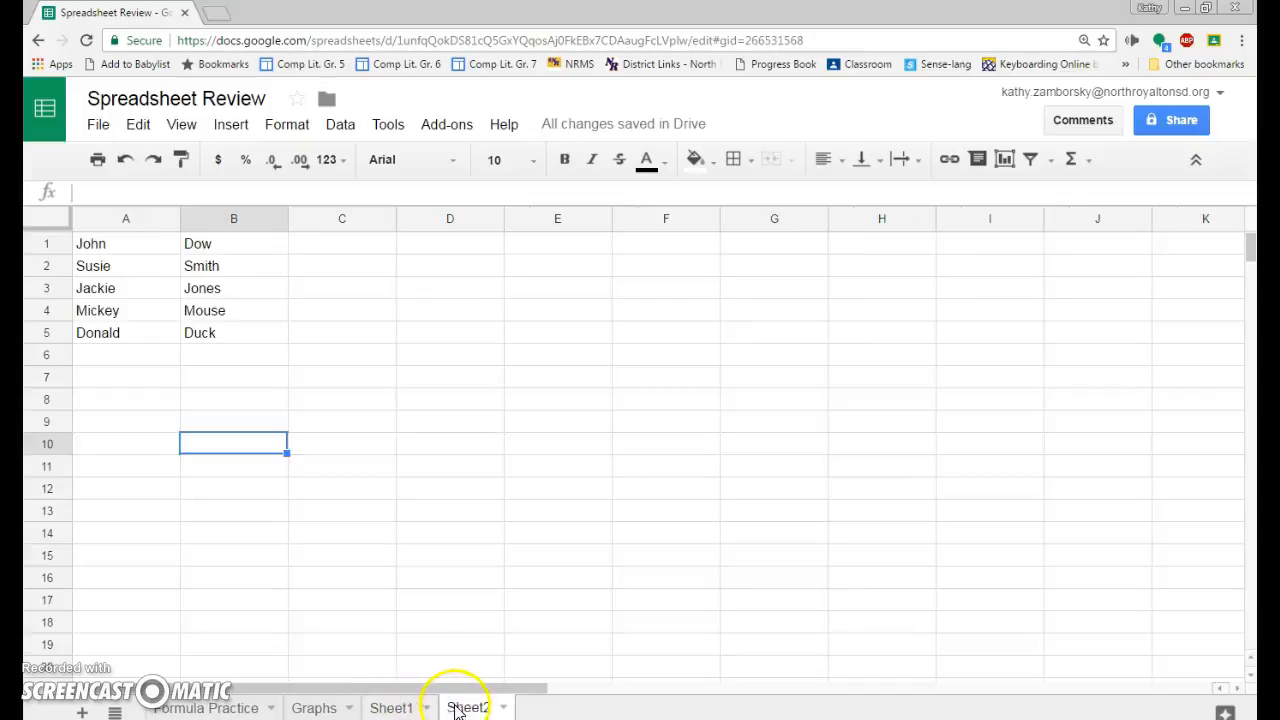
click(44, 241)
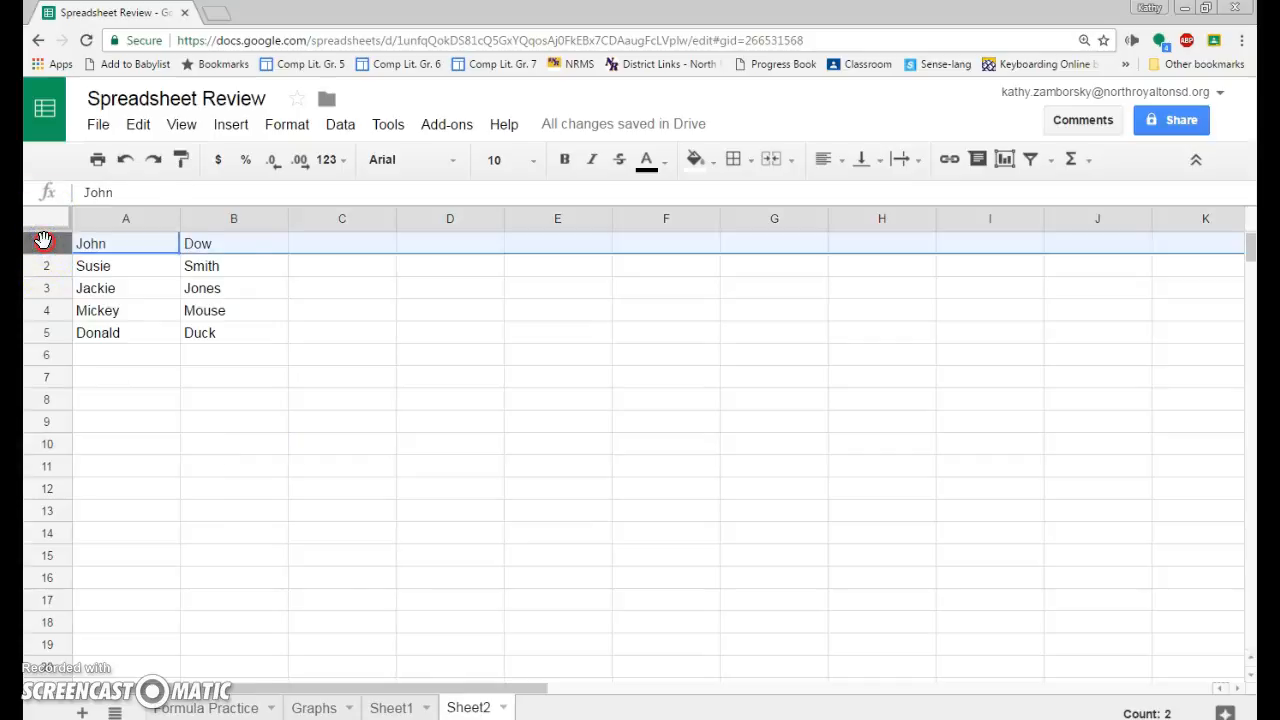
right_click(44, 241)
click(86, 392)
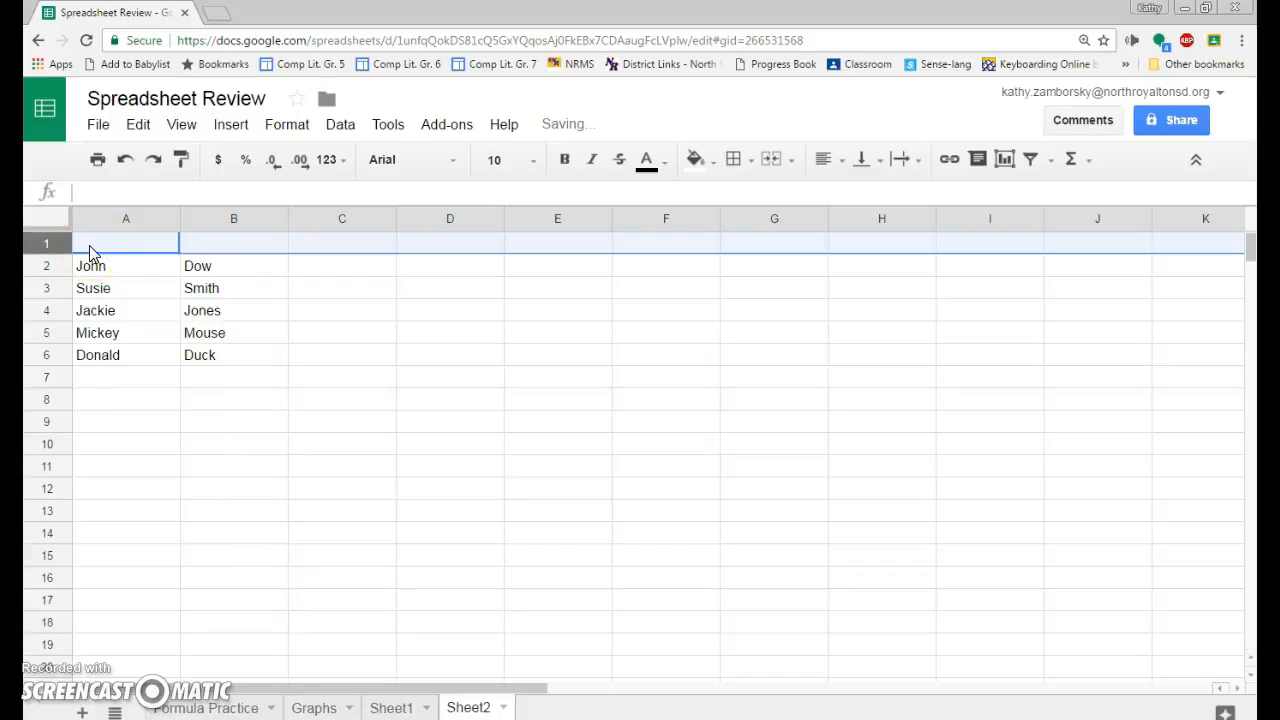
Step: Enter the column headers First, Last and Combine in cells A1 to C1
text(First)
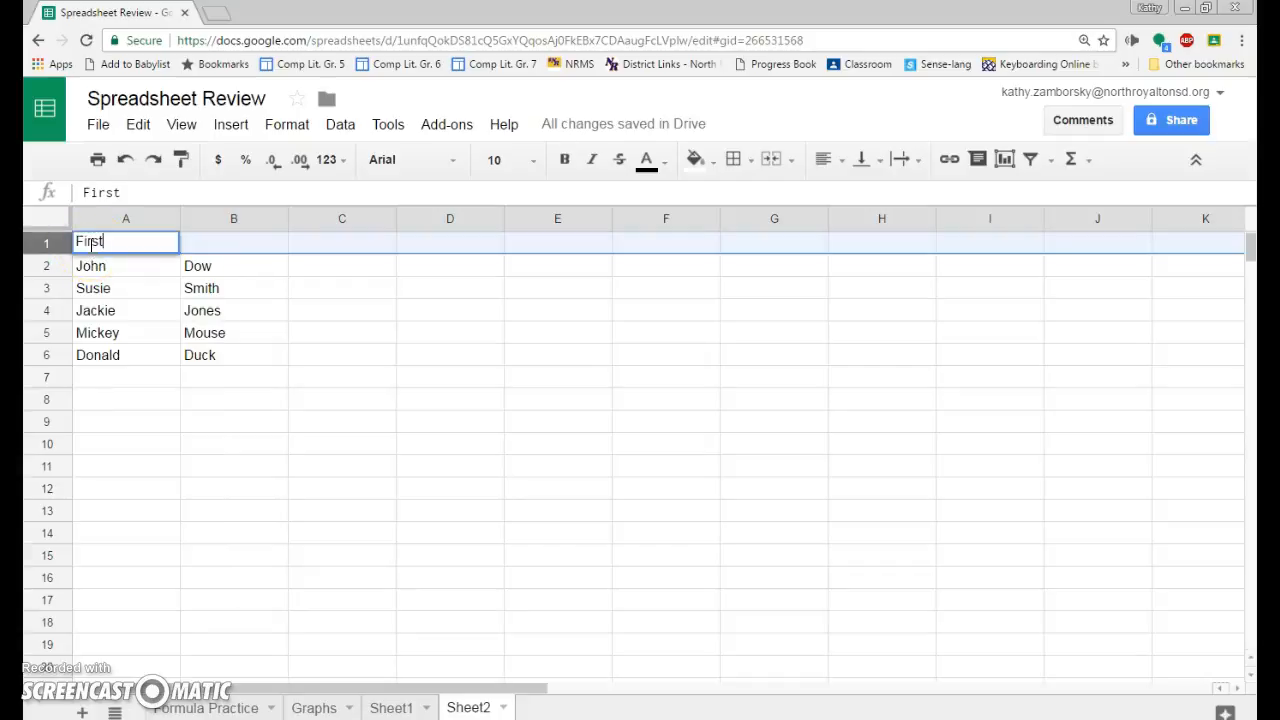
key(Tab)
text(Last)
key(Tab)
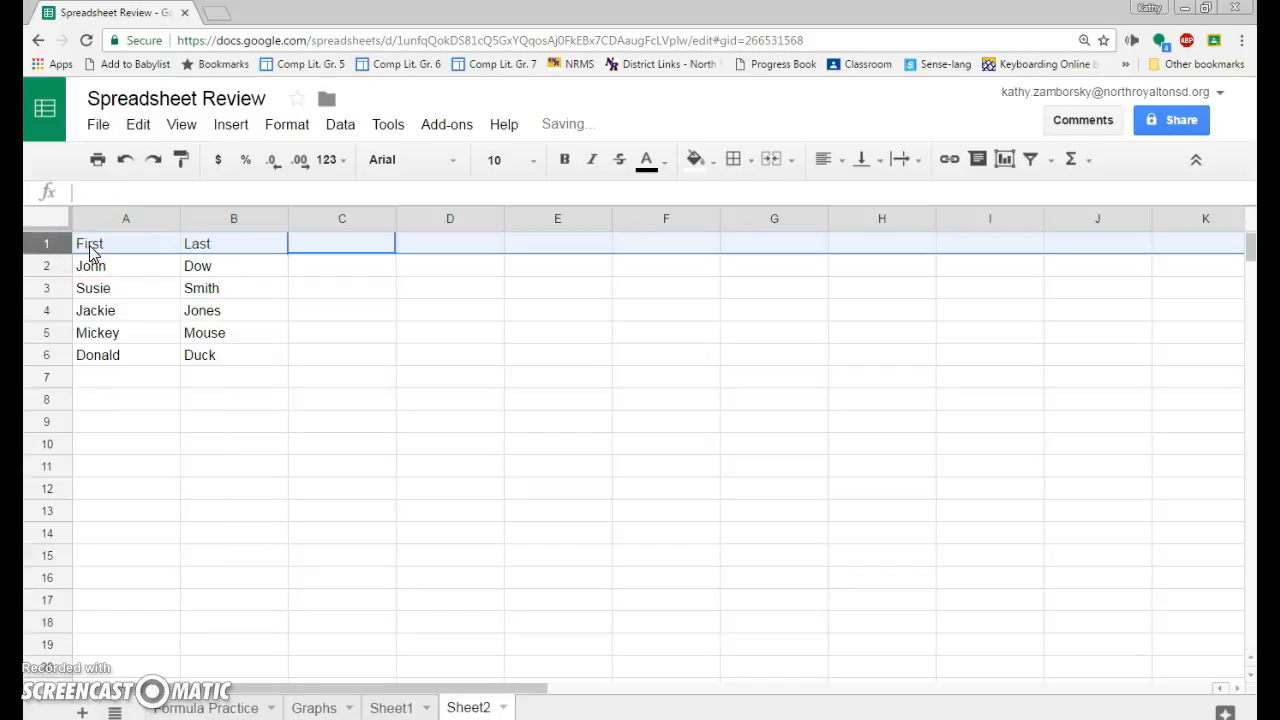
text(Combine)
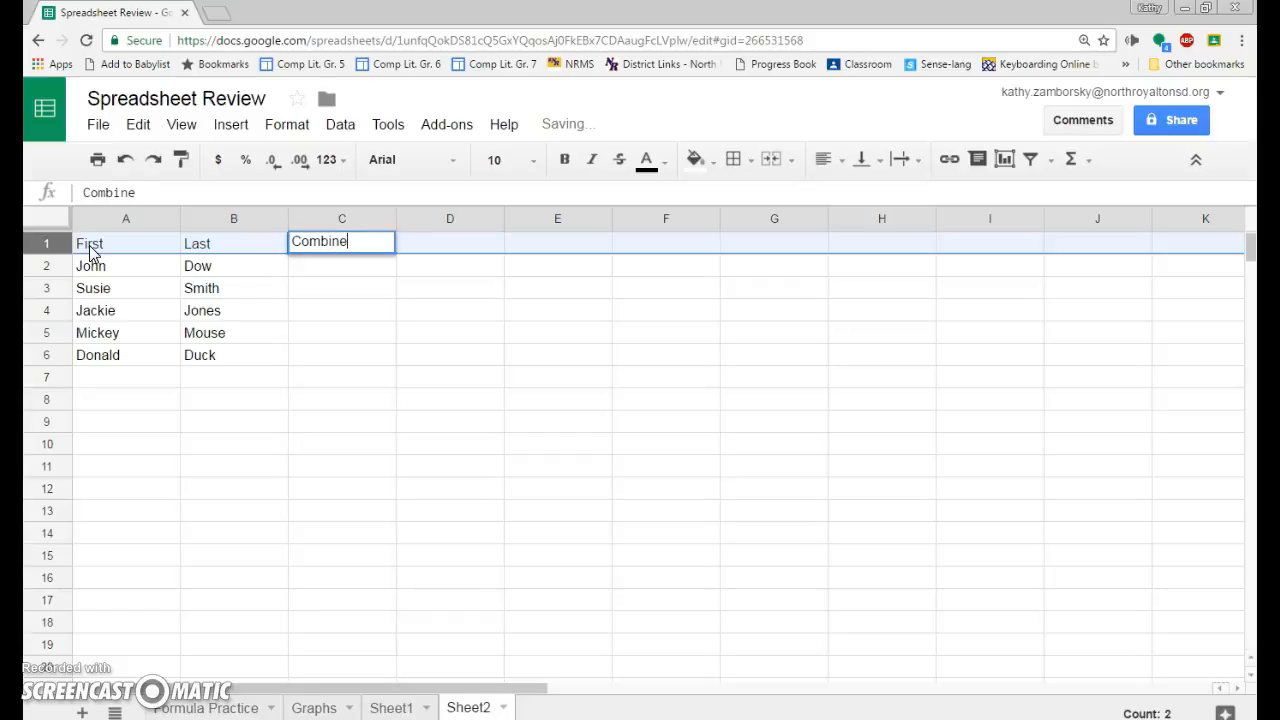
Step: Make the header text in row 1 bold and underlined
click(47, 246)
key(ctrl+b)
click(47, 250)
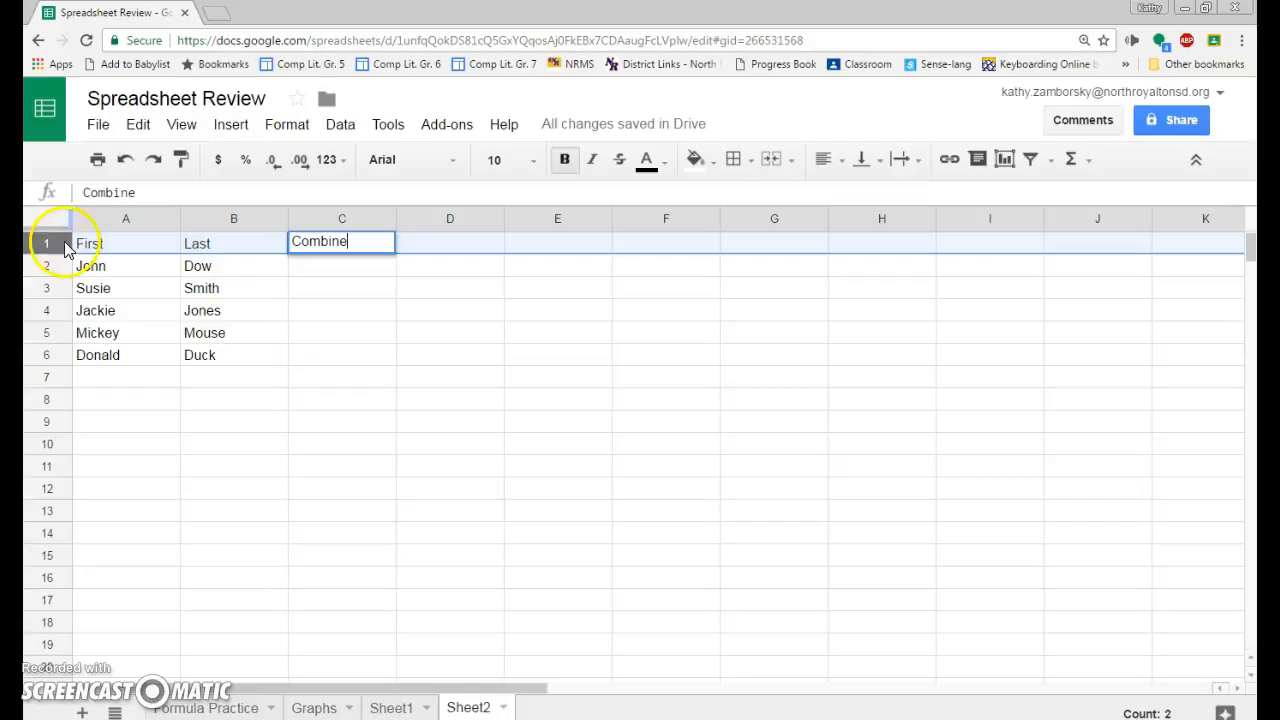
click(55, 243)
key(ctrl+b)
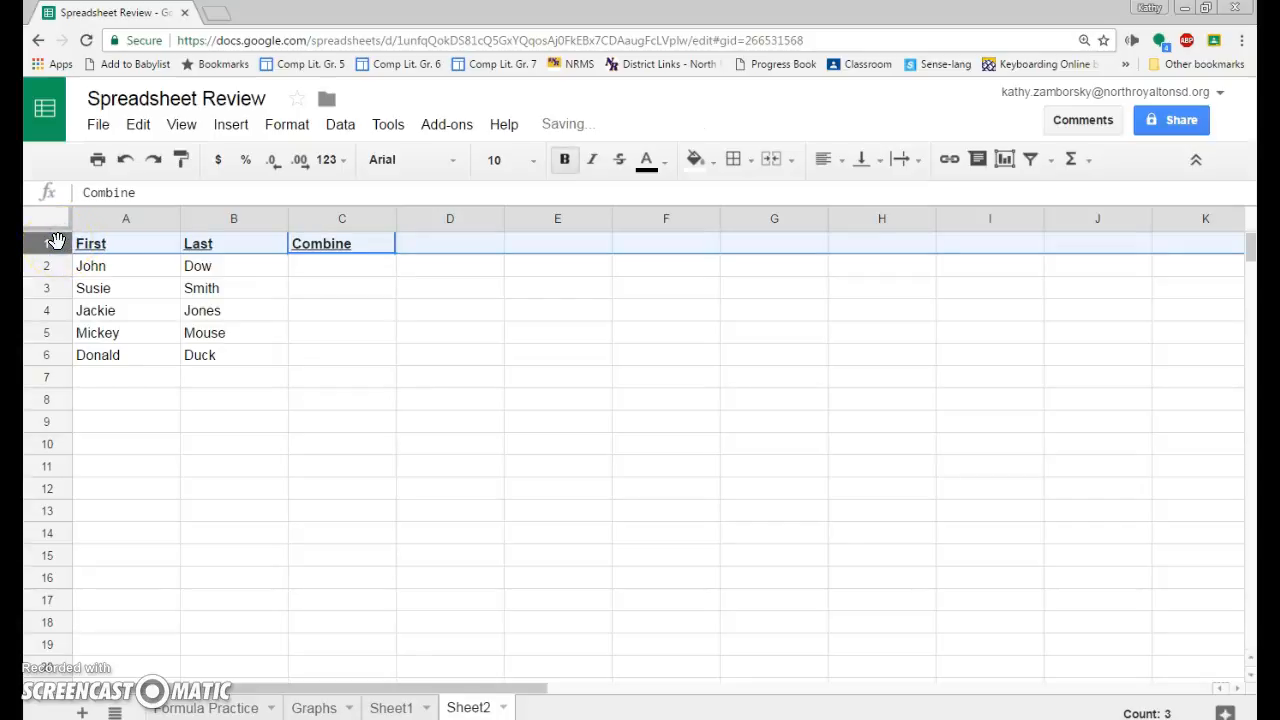
Step: Enter the formula =CONCATENATE(A2," ",B2) in C2 and fill it down through C6
click(128, 268)
click(306, 272)
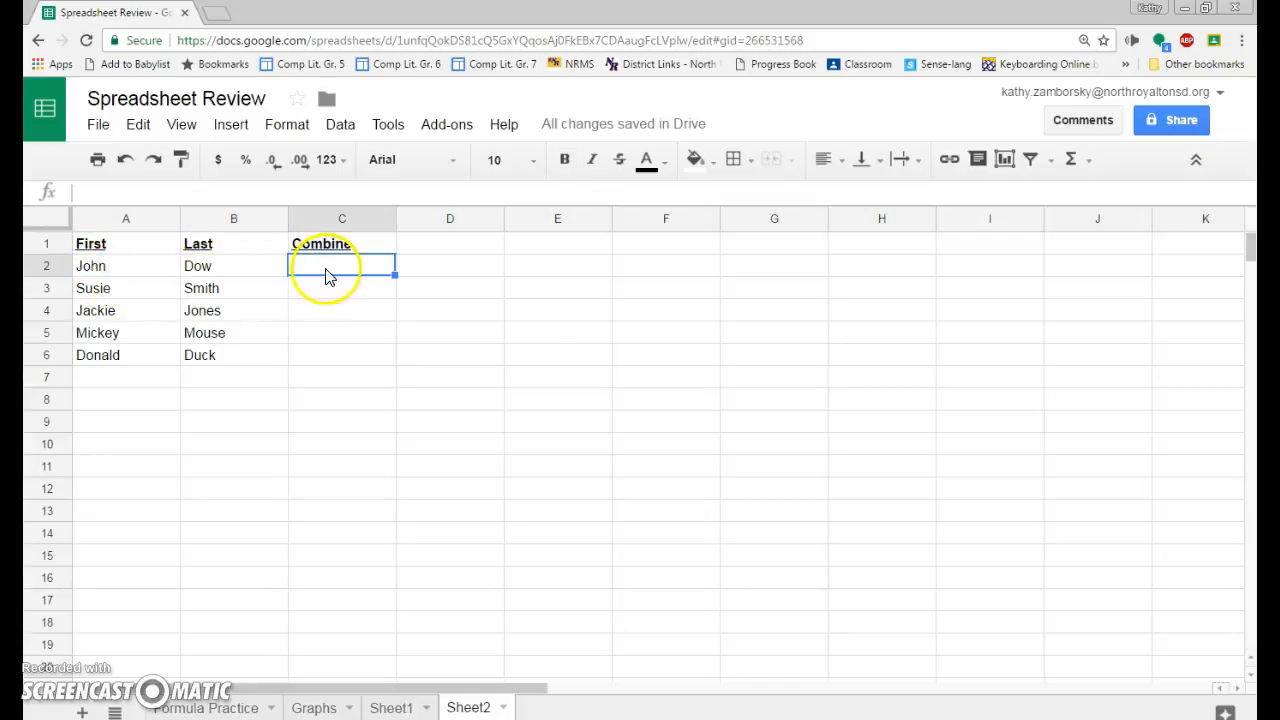
click(160, 193)
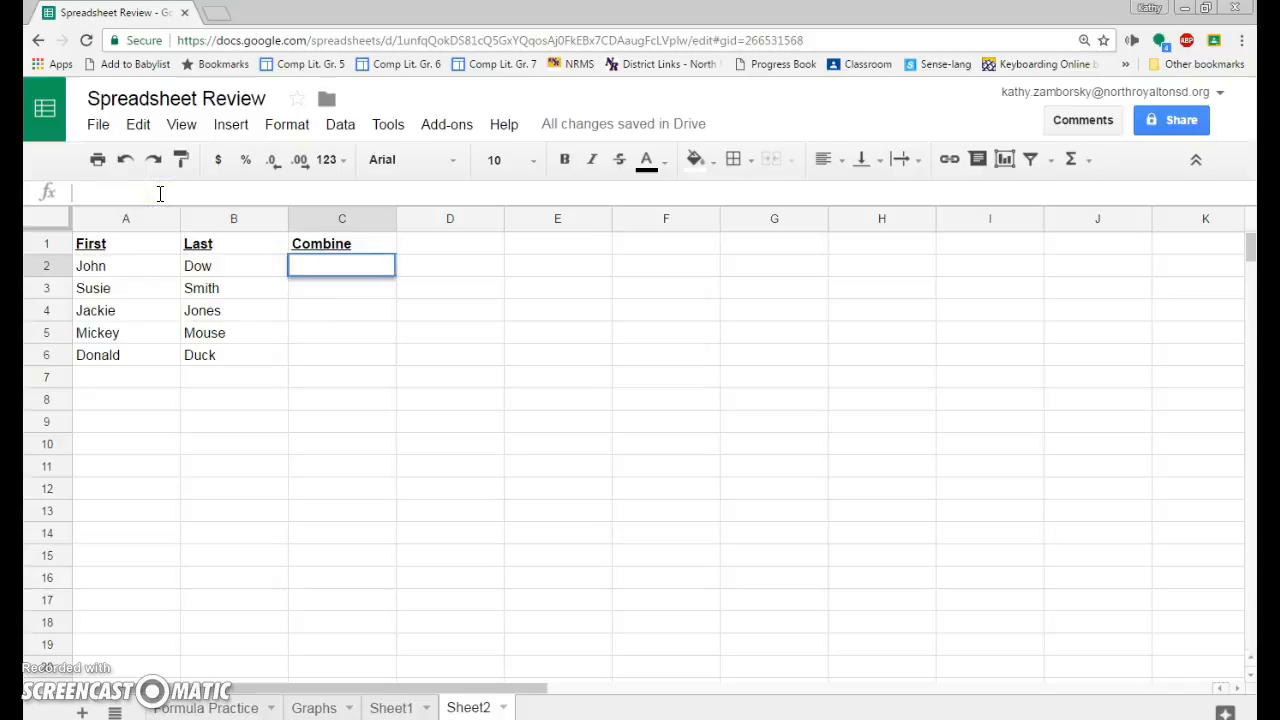
text(=)
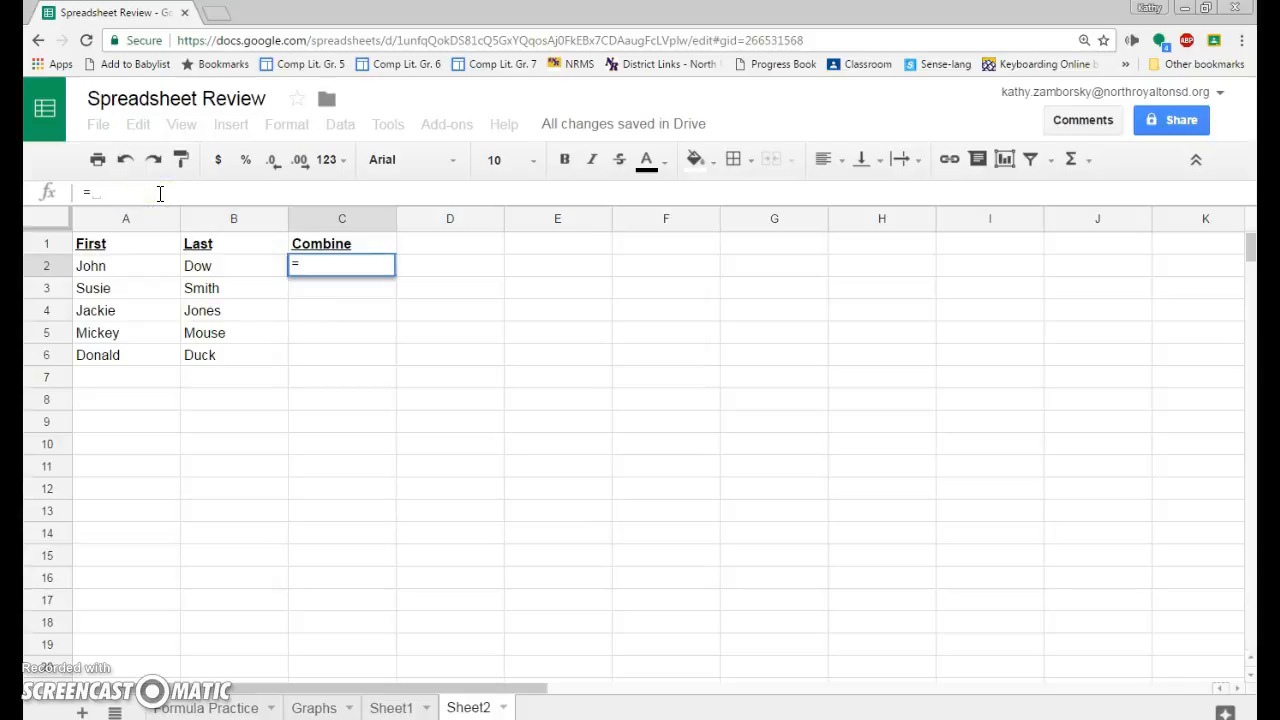
text(conc)
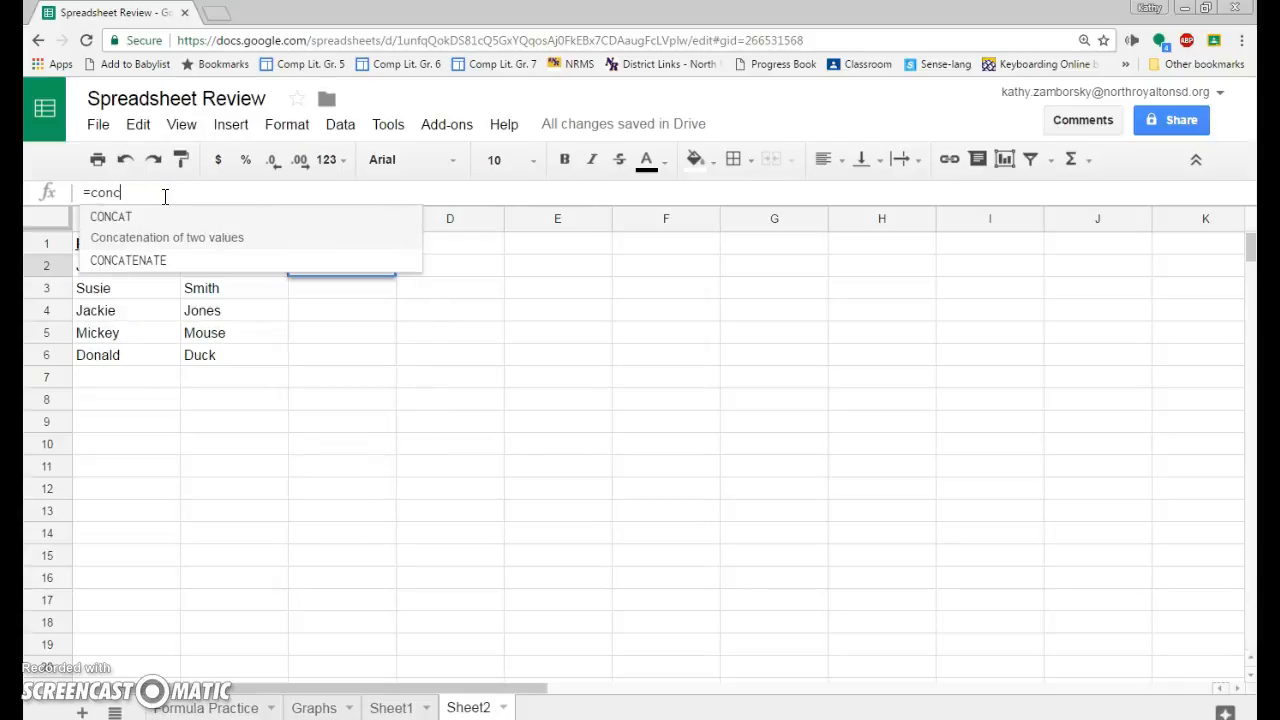
click(157, 258)
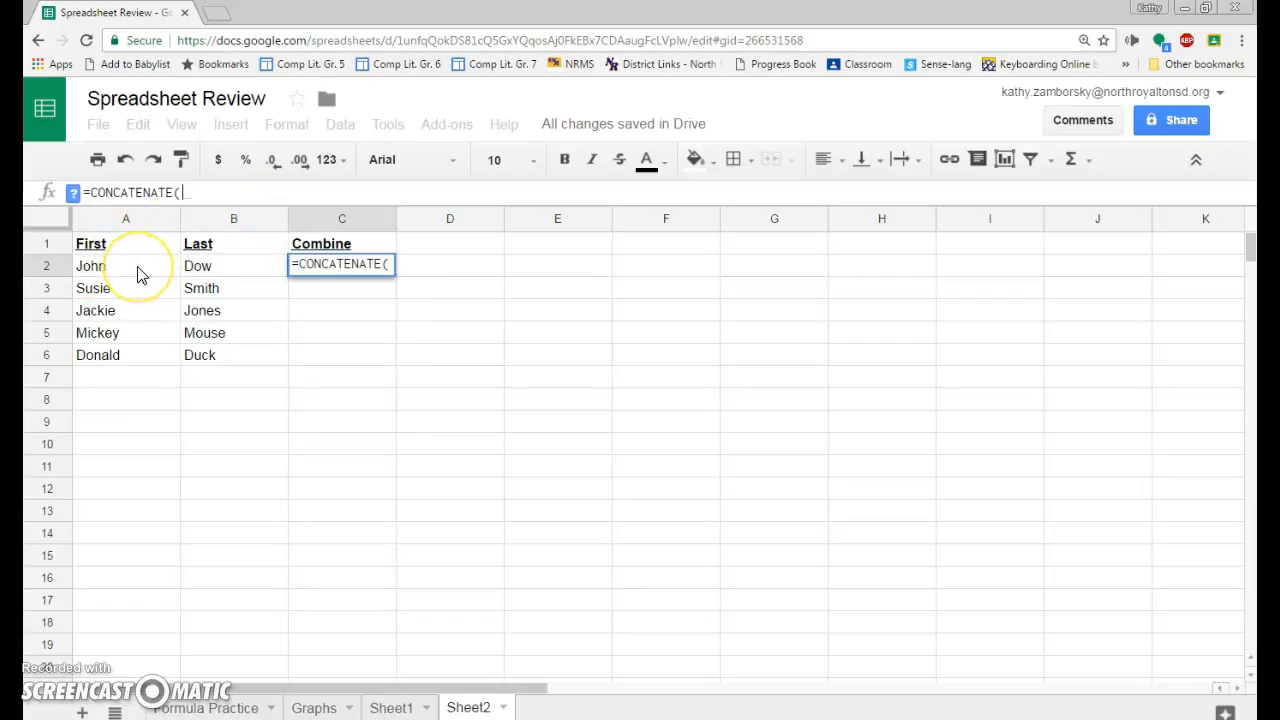
text(A)
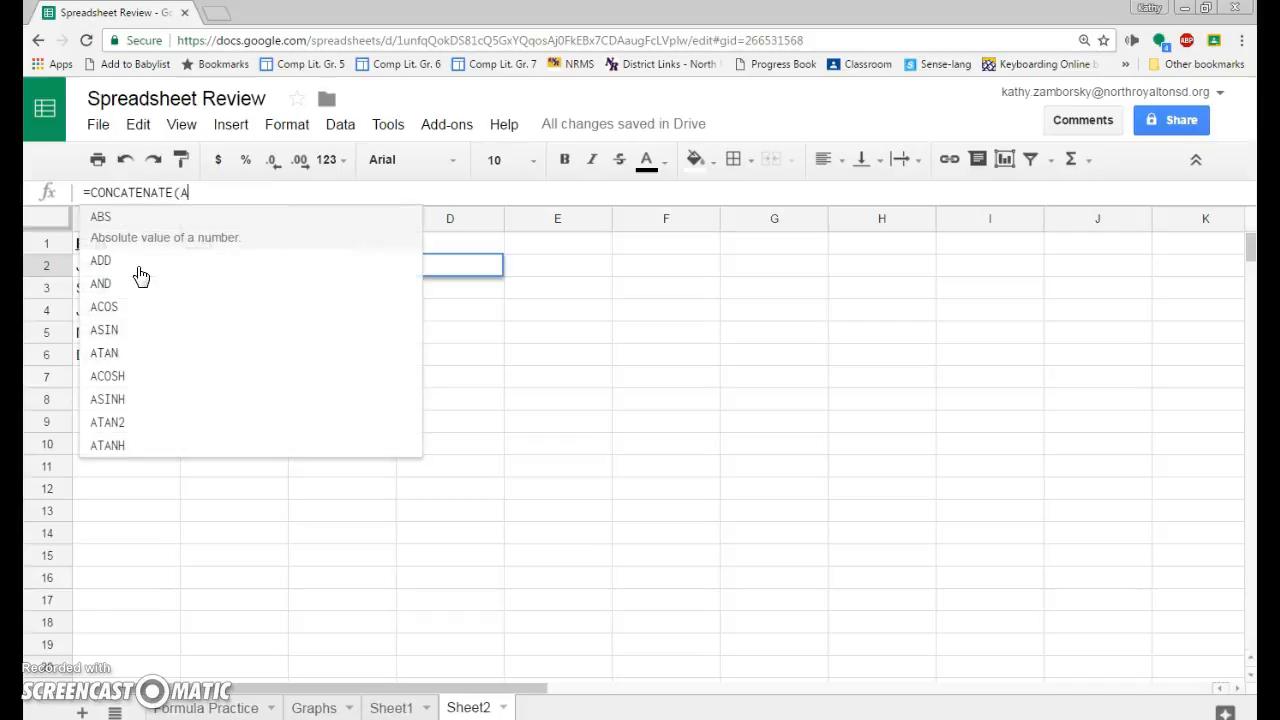
text(2, )
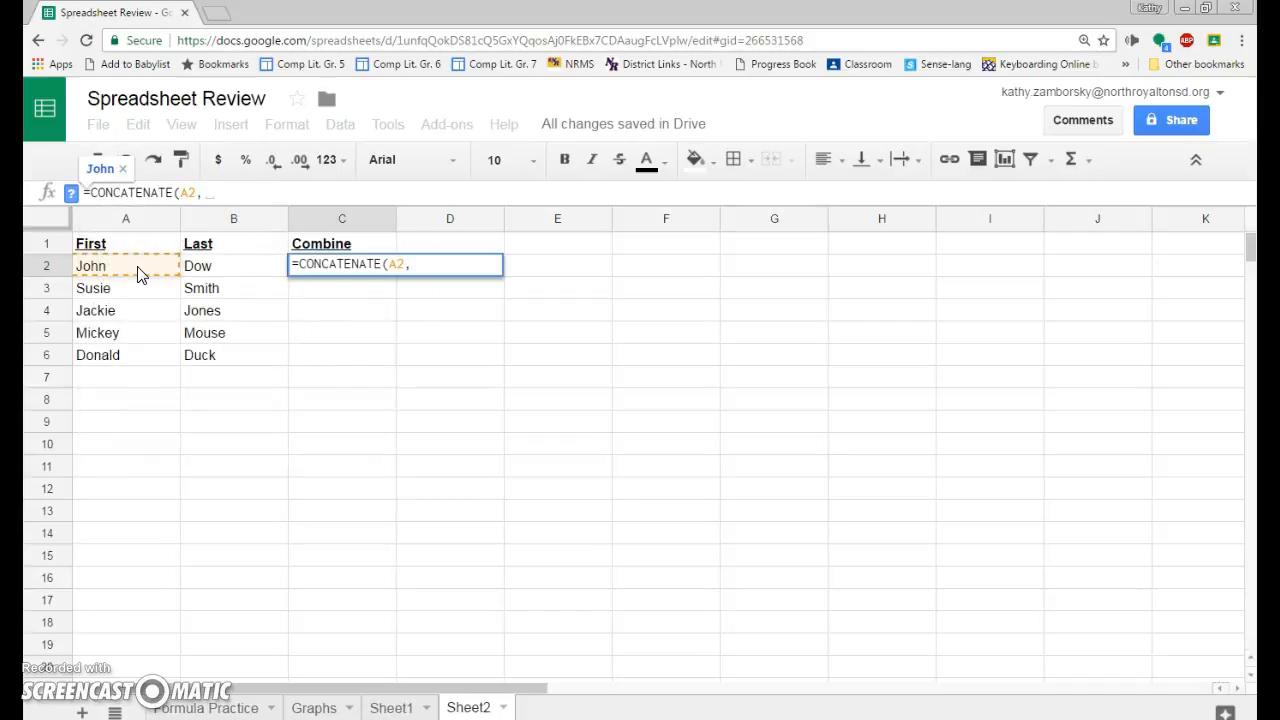
text(")
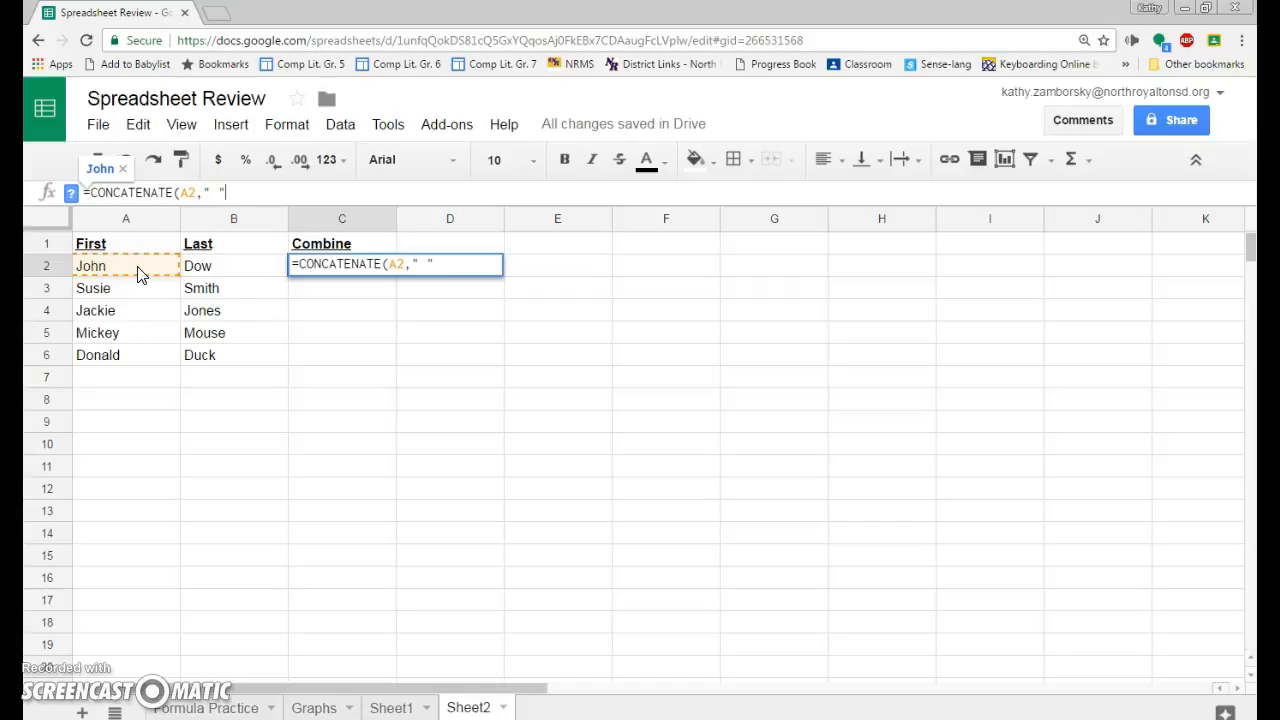
text( ",)
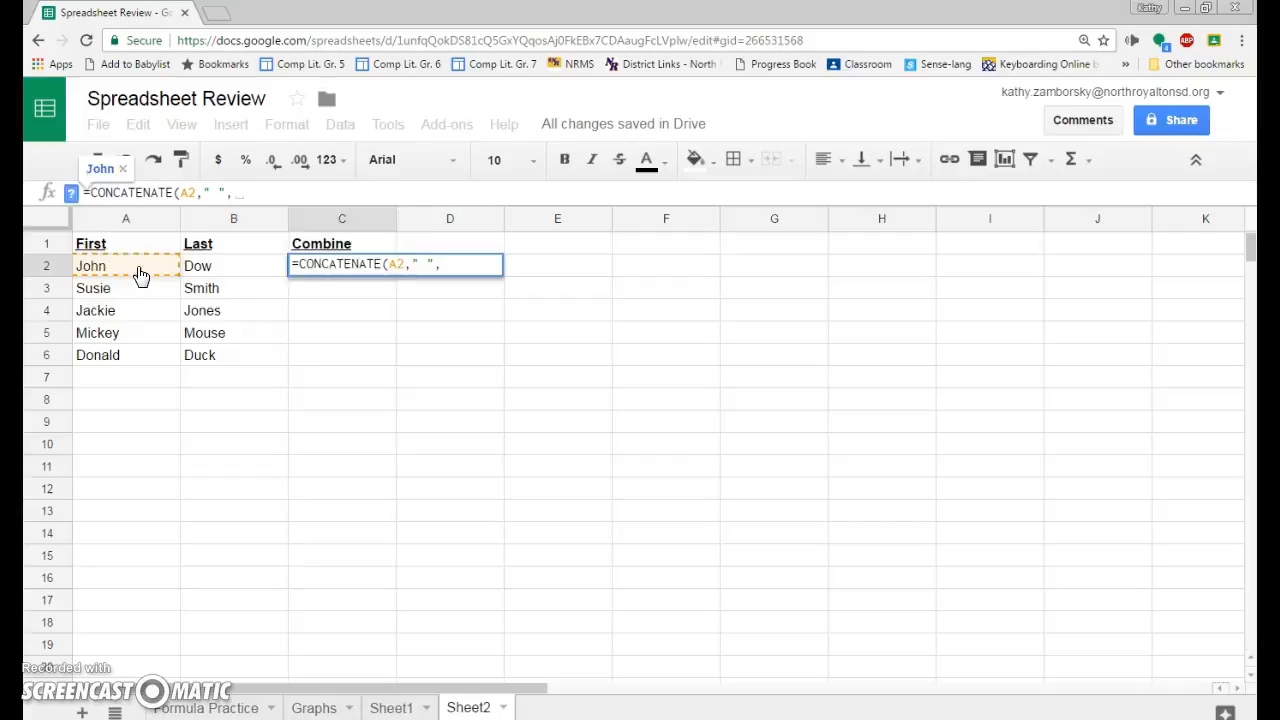
text(B2)
key(Return)
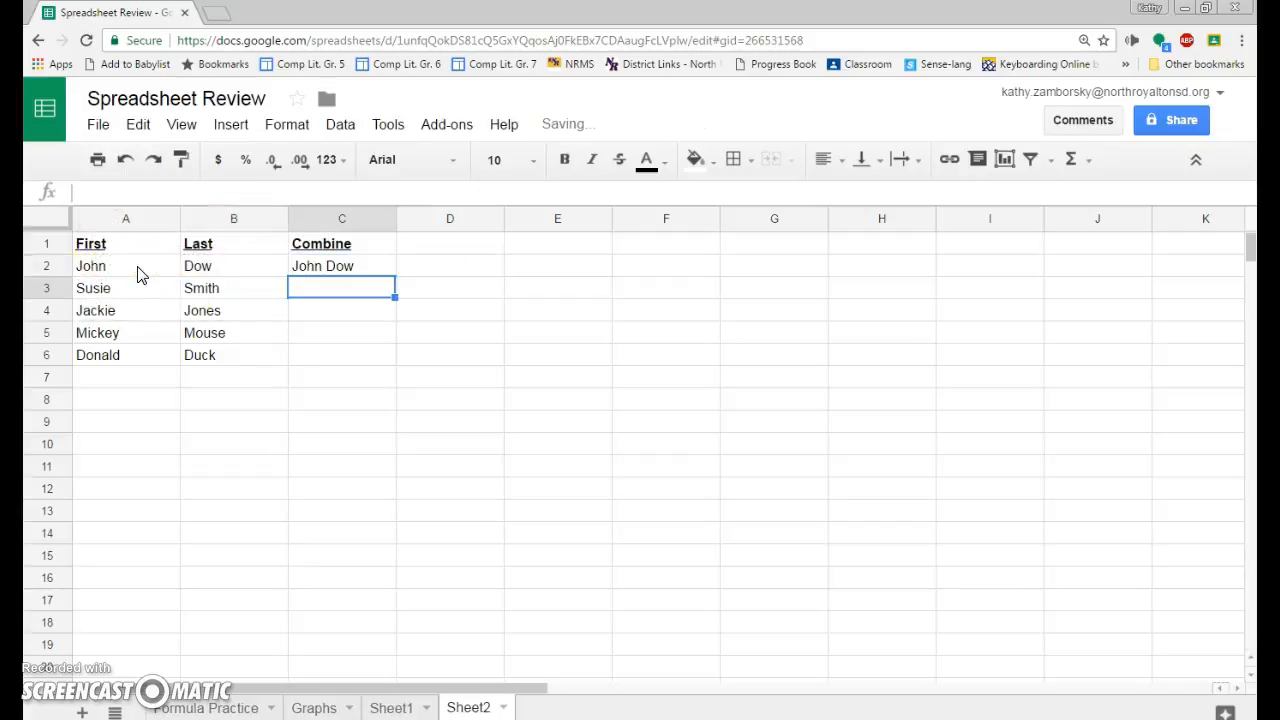
click(344, 268)
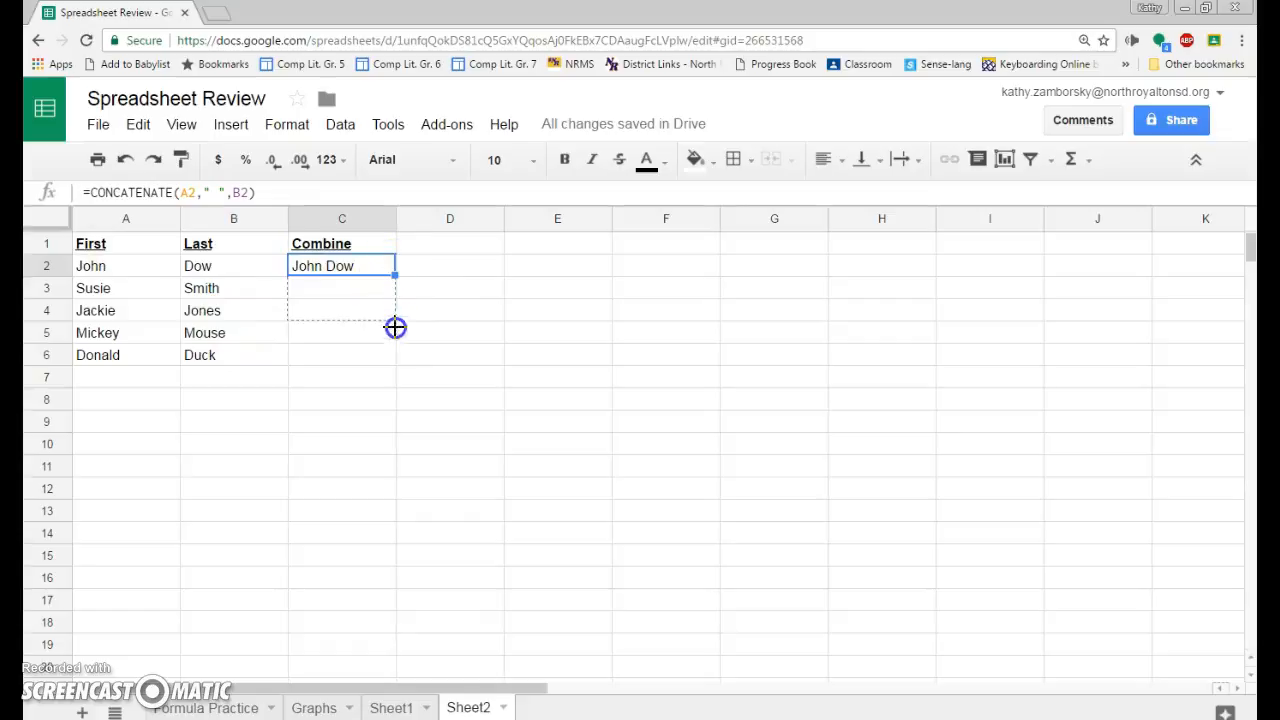
drag(393, 361, 395, 358)
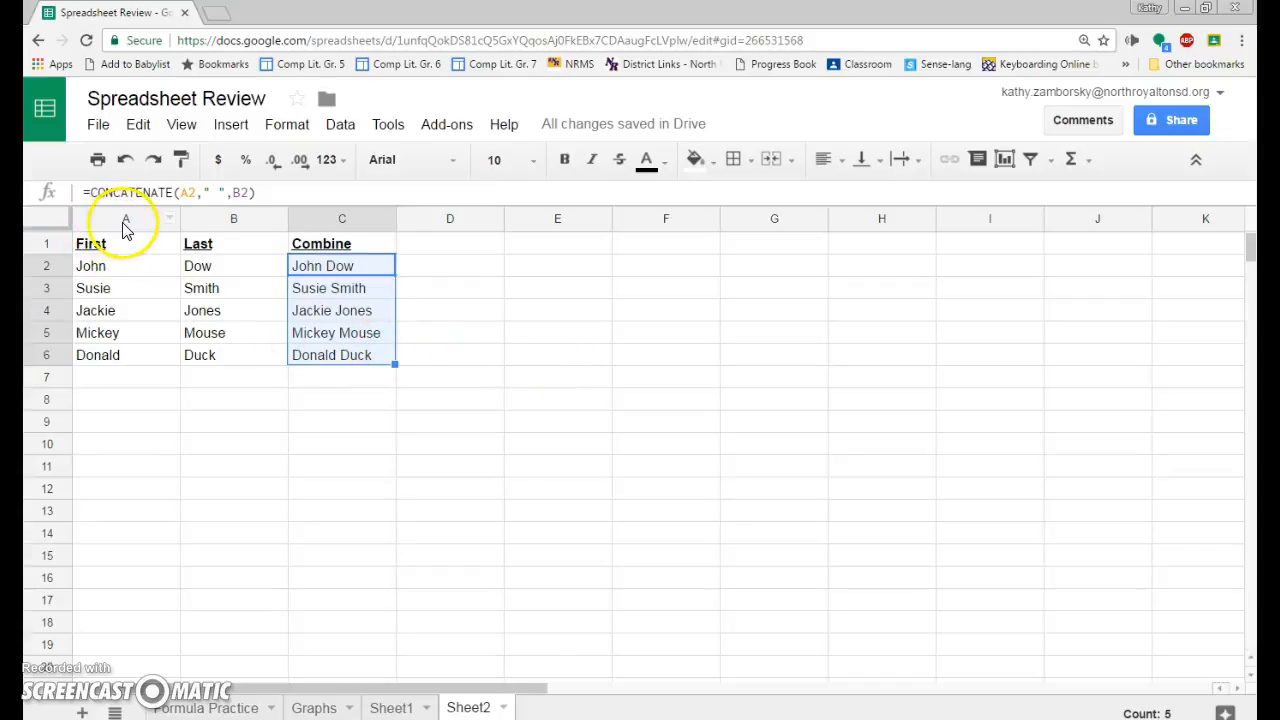
Step: Sort the whole sheet by the Last column from A to Z, treating the first row as a header row
click(55, 224)
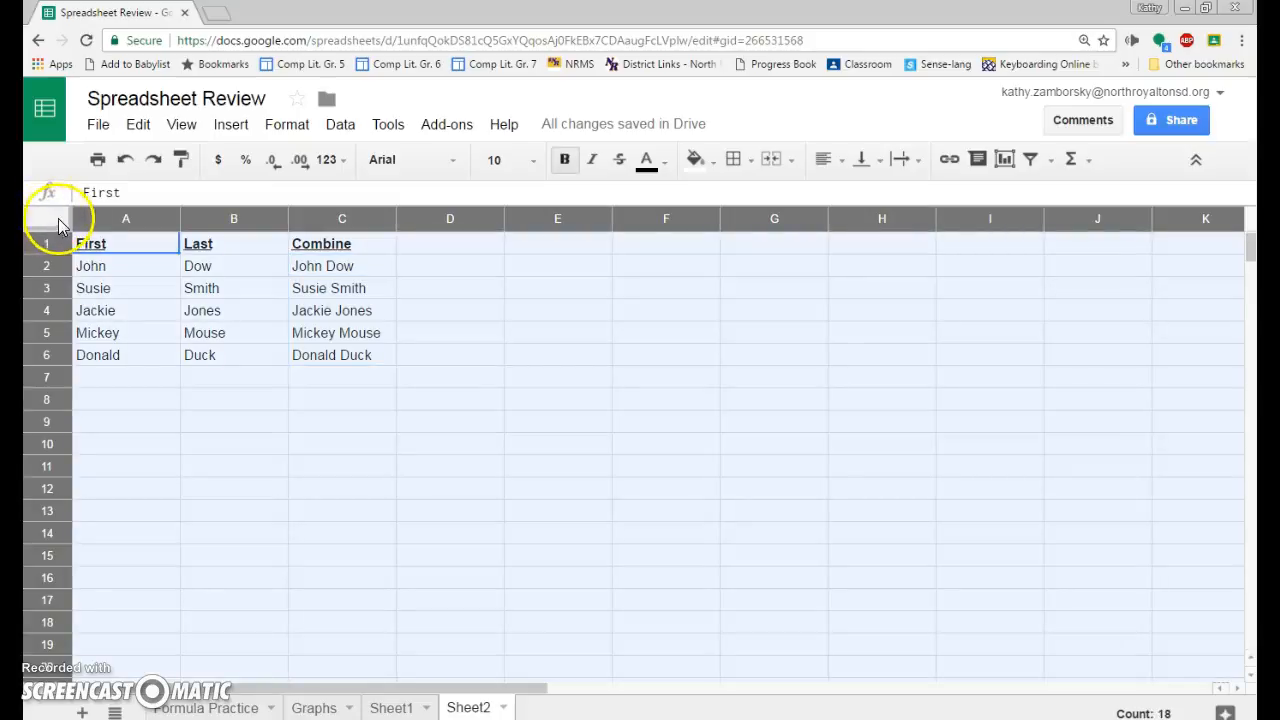
click(339, 126)
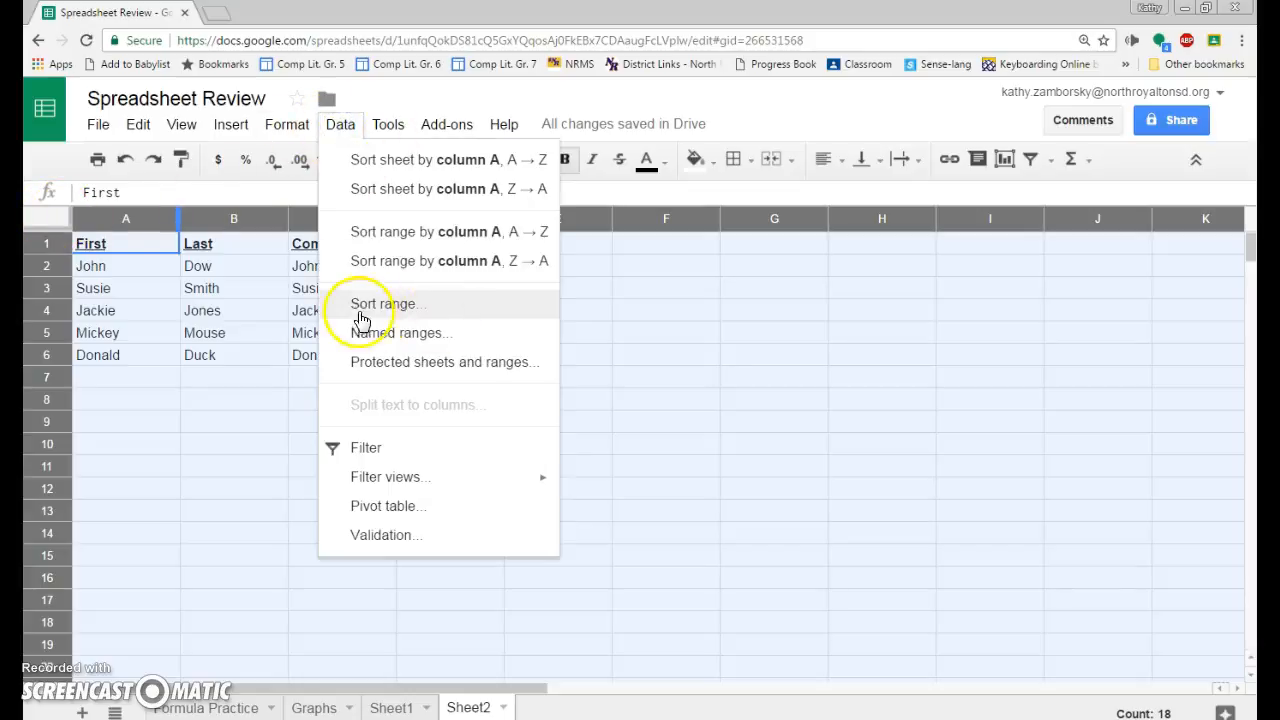
click(410, 310)
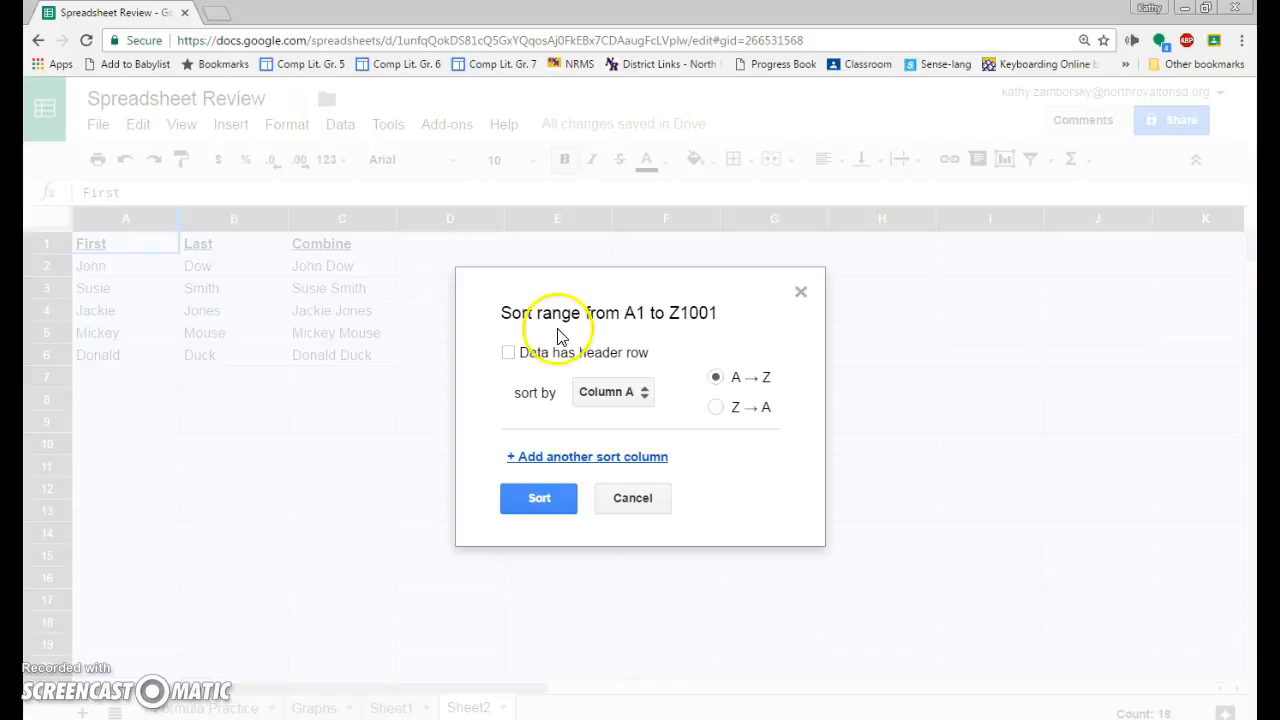
click(509, 354)
click(640, 395)
click(622, 422)
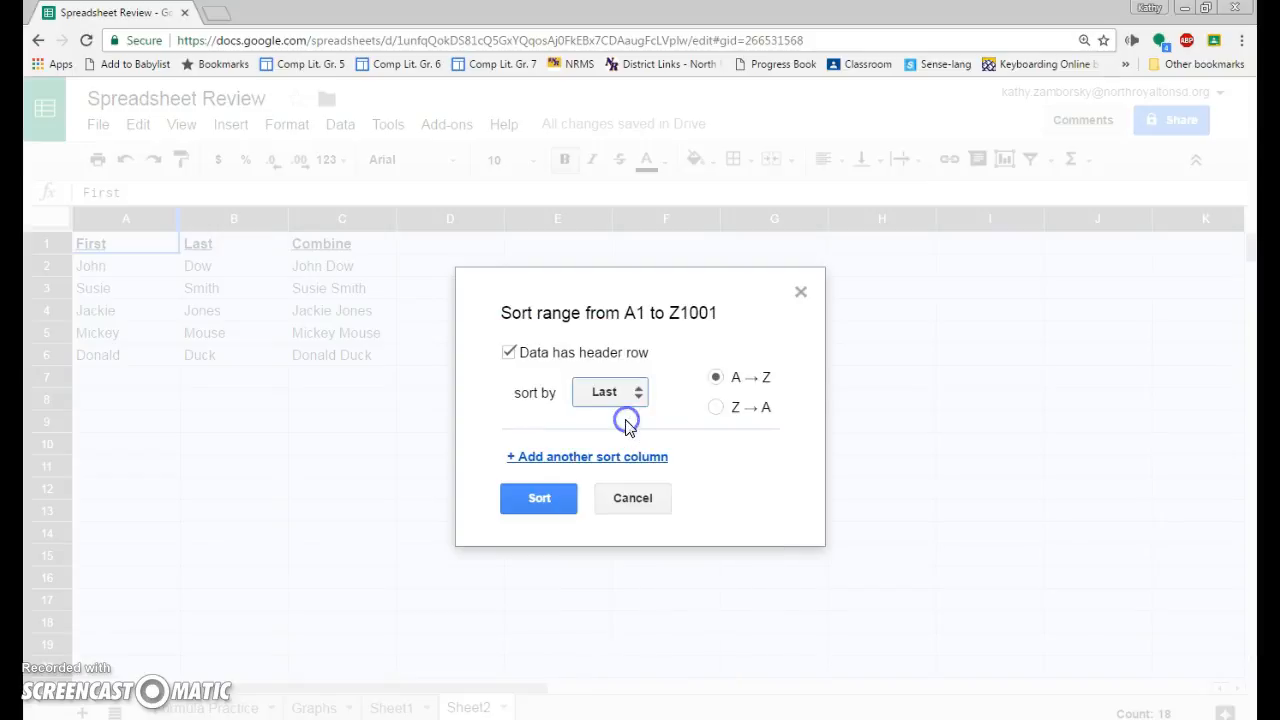
click(566, 496)
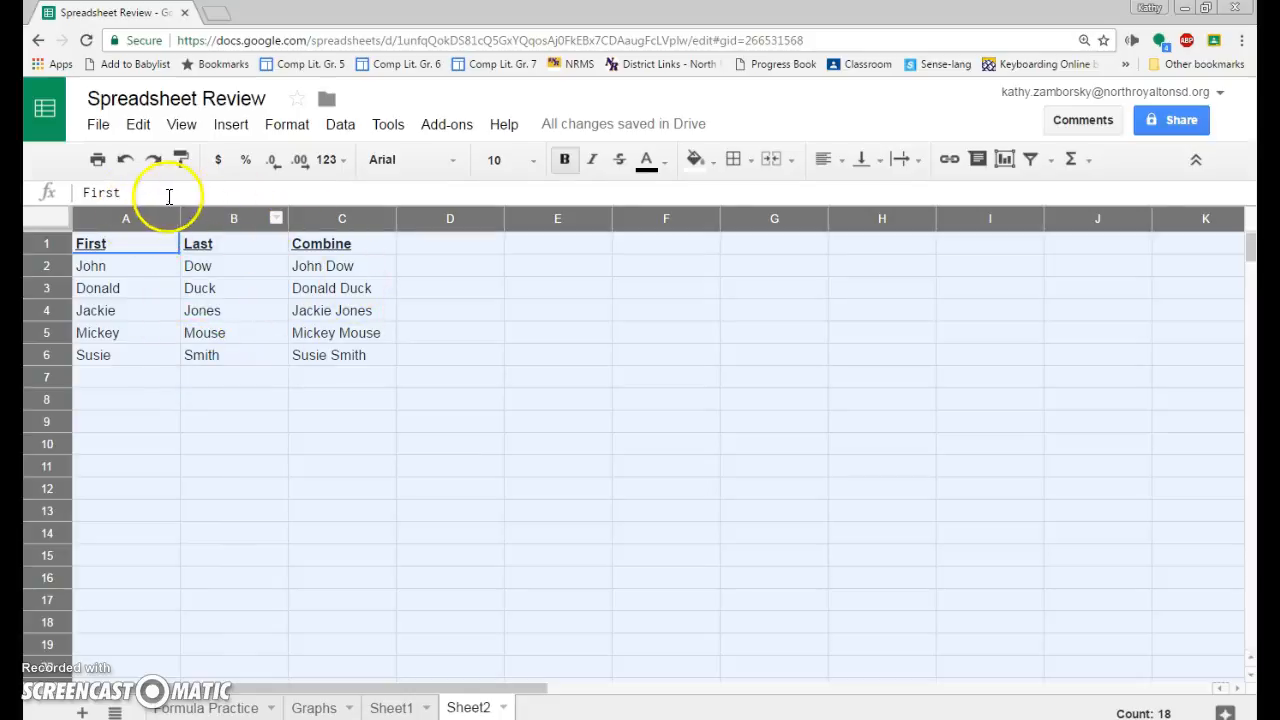
click(105, 215)
click(104, 216)
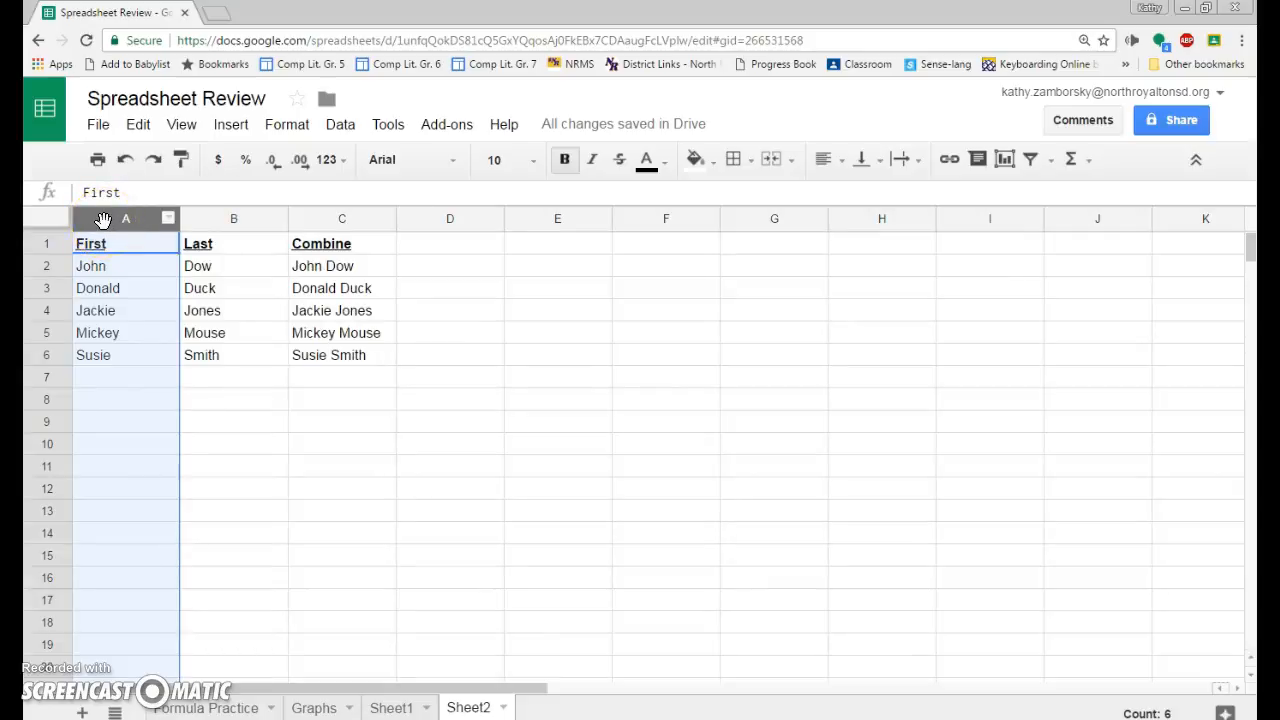
right_click(104, 220)
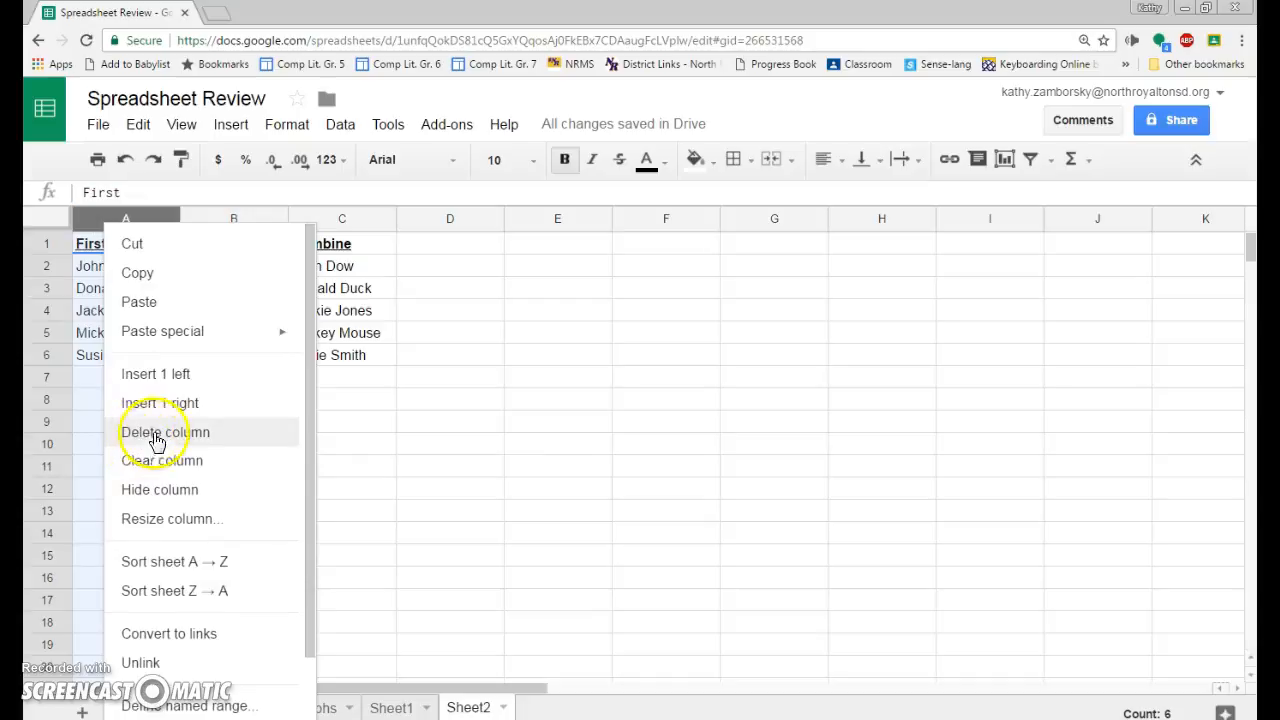
click(143, 400)
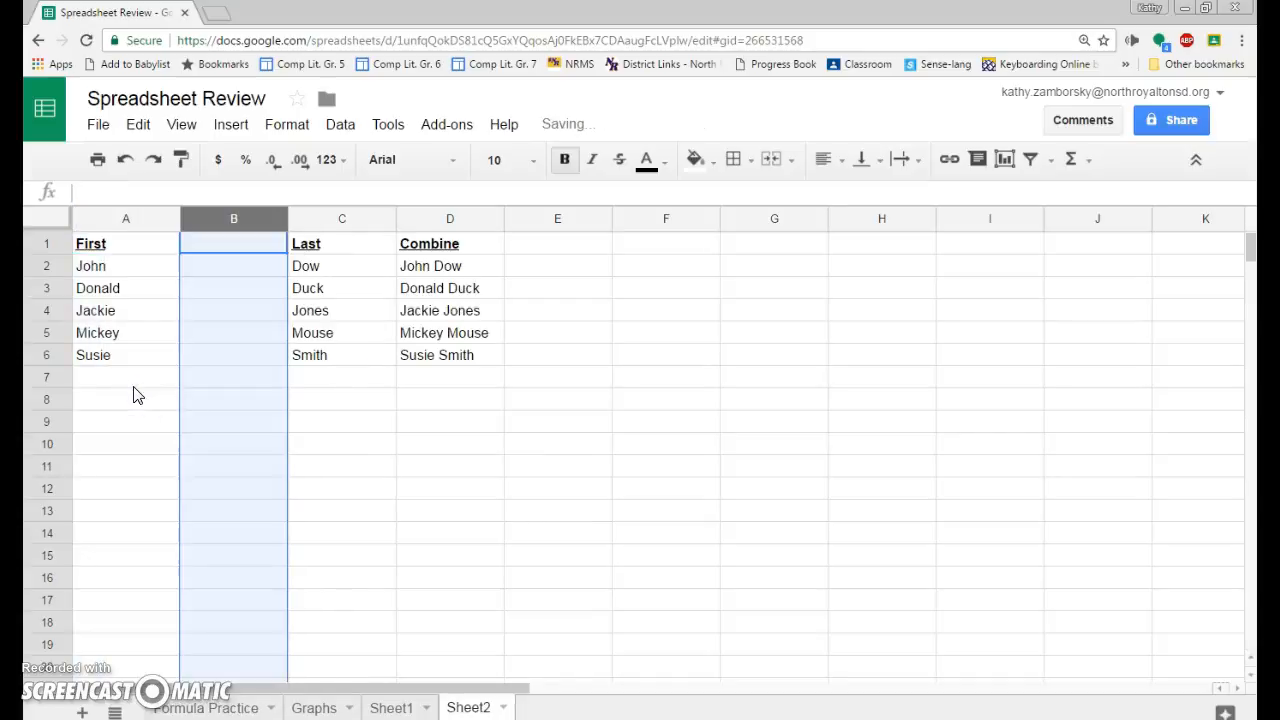
click(125, 159)
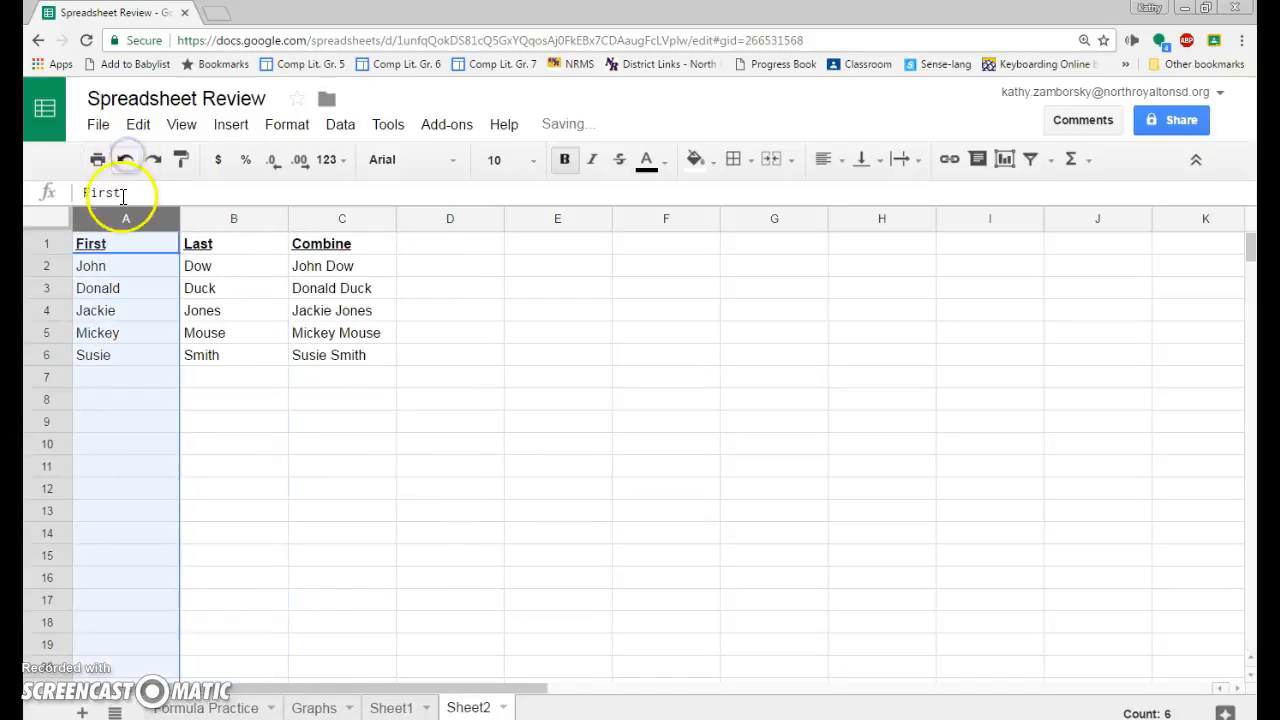
Step: Insert a blank column before the First column and enter 1 in A2 to start numbering the names
right_click(110, 218)
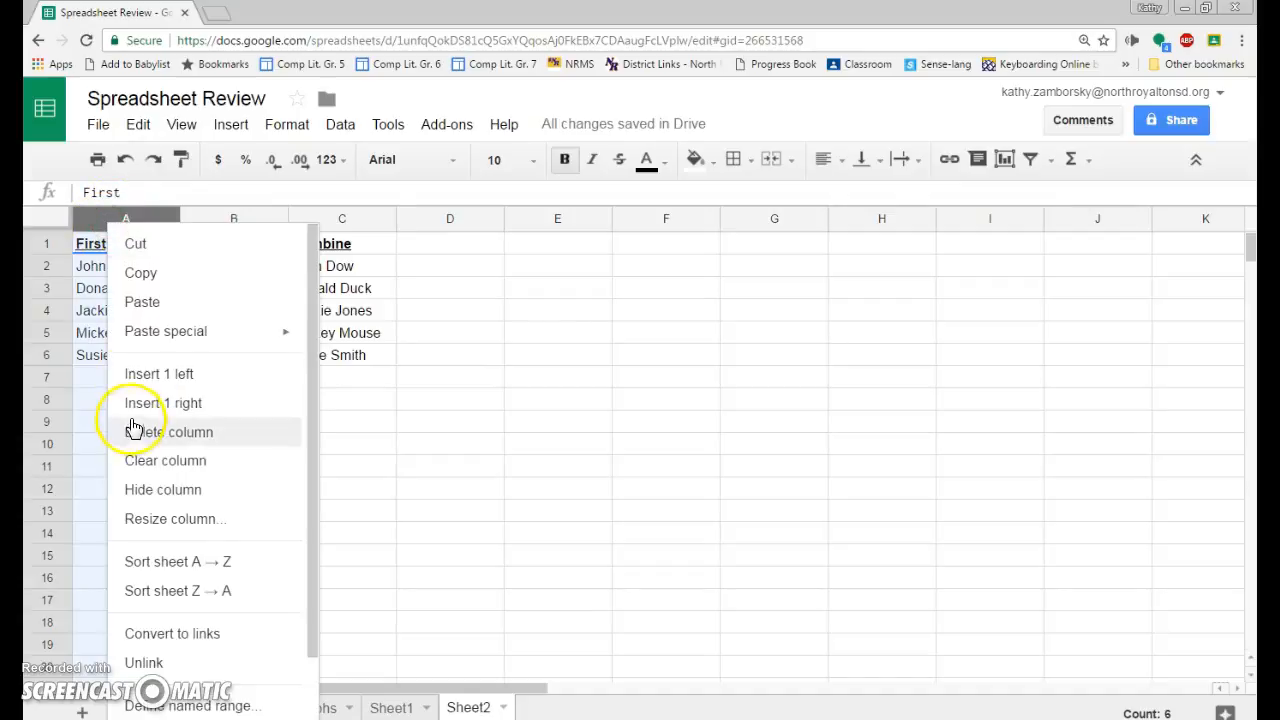
click(132, 373)
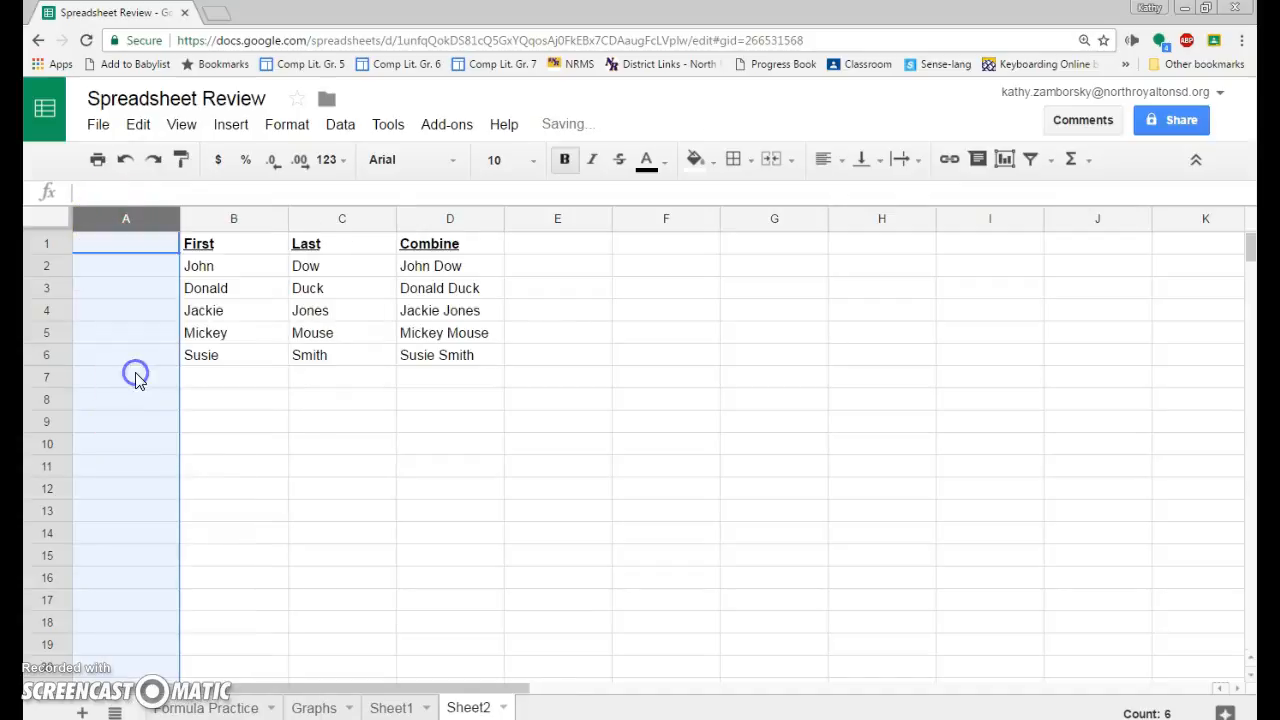
click(133, 250)
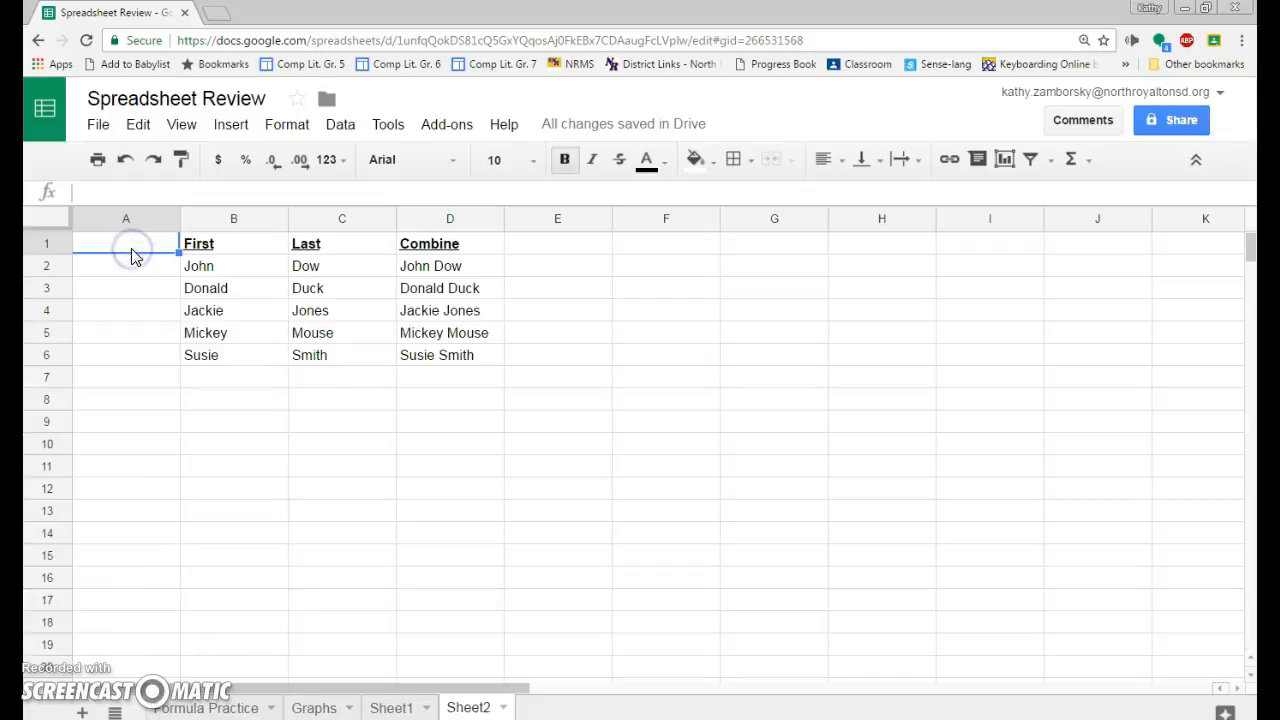
click(137, 266)
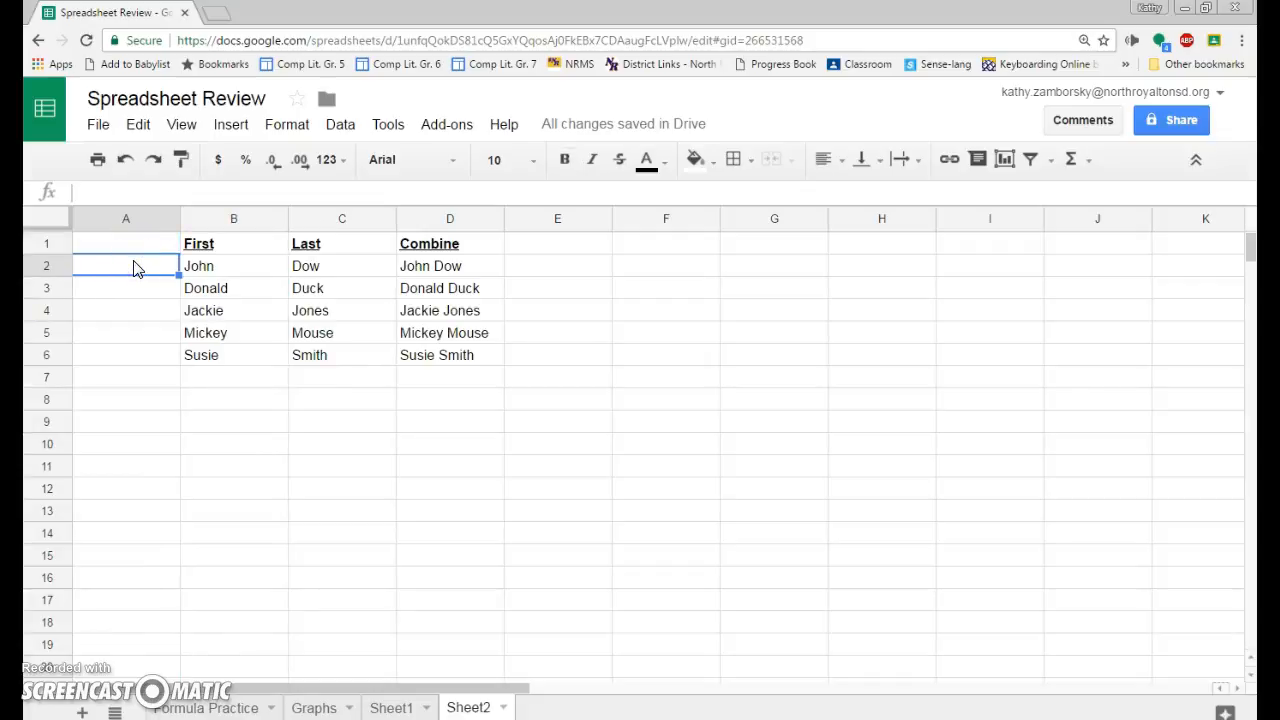
text(1)
click(143, 284)
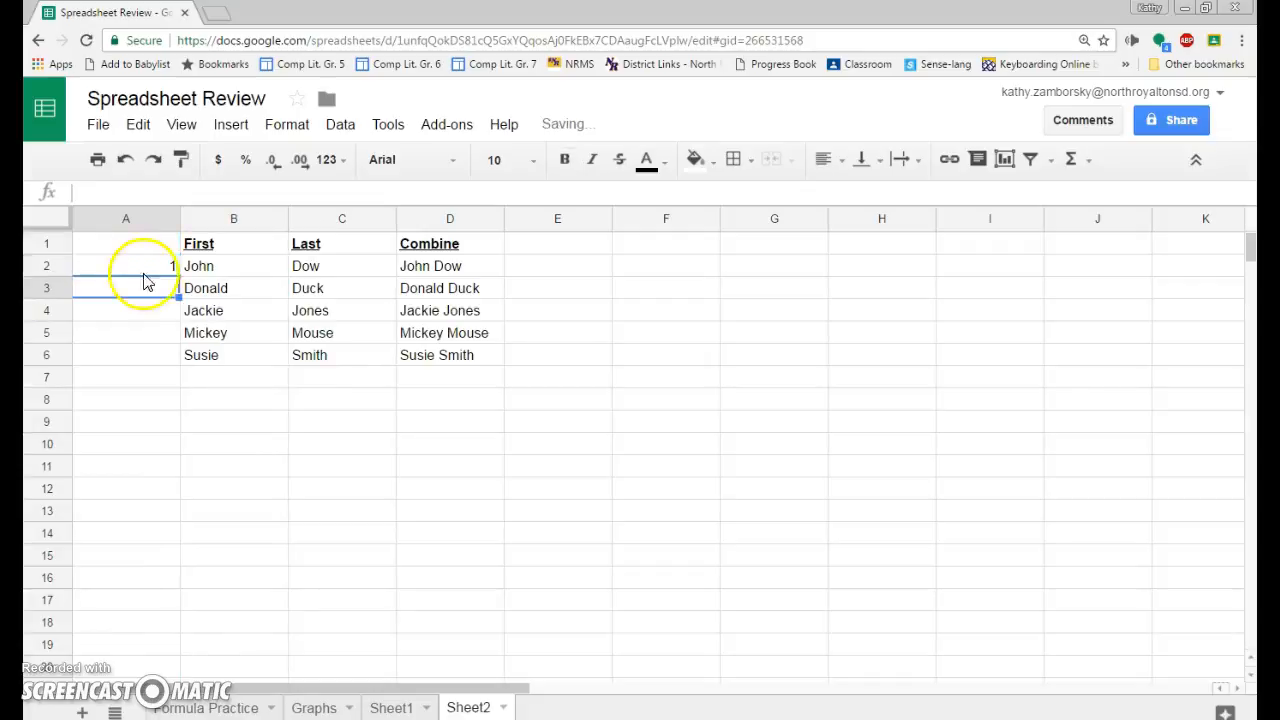
Step: Center-align the contents of column A
click(149, 218)
click(838, 162)
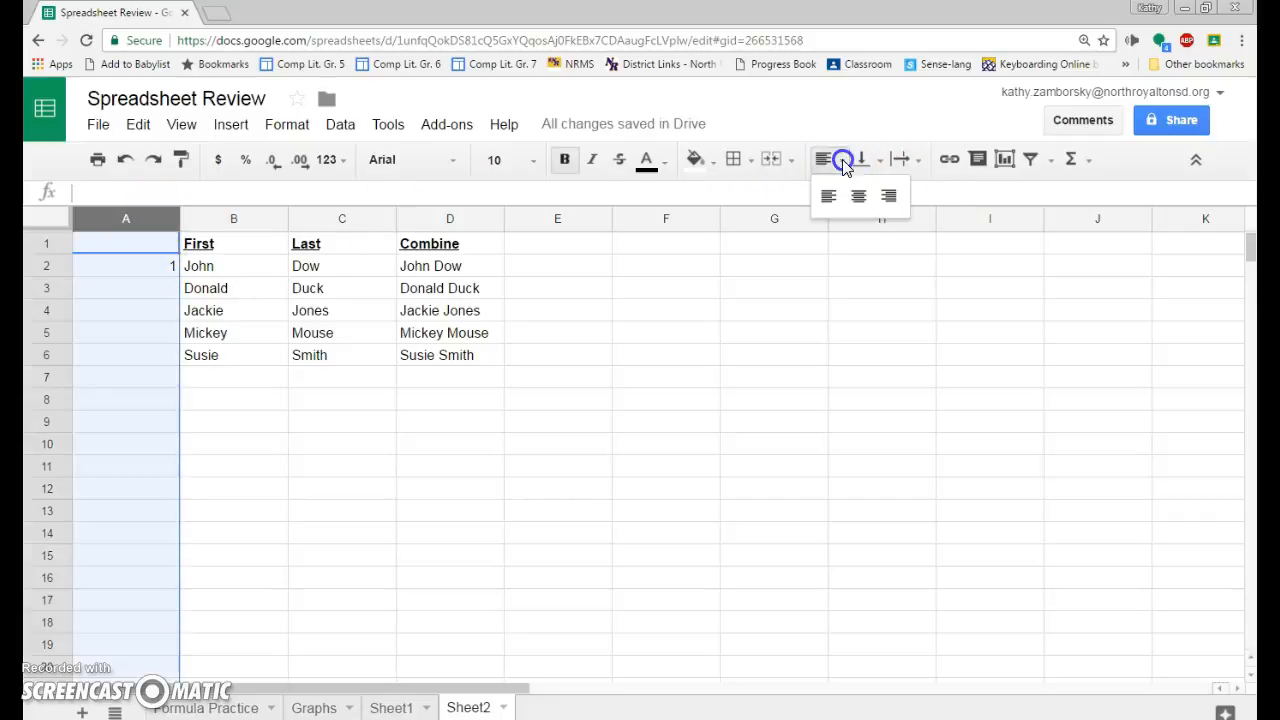
click(857, 194)
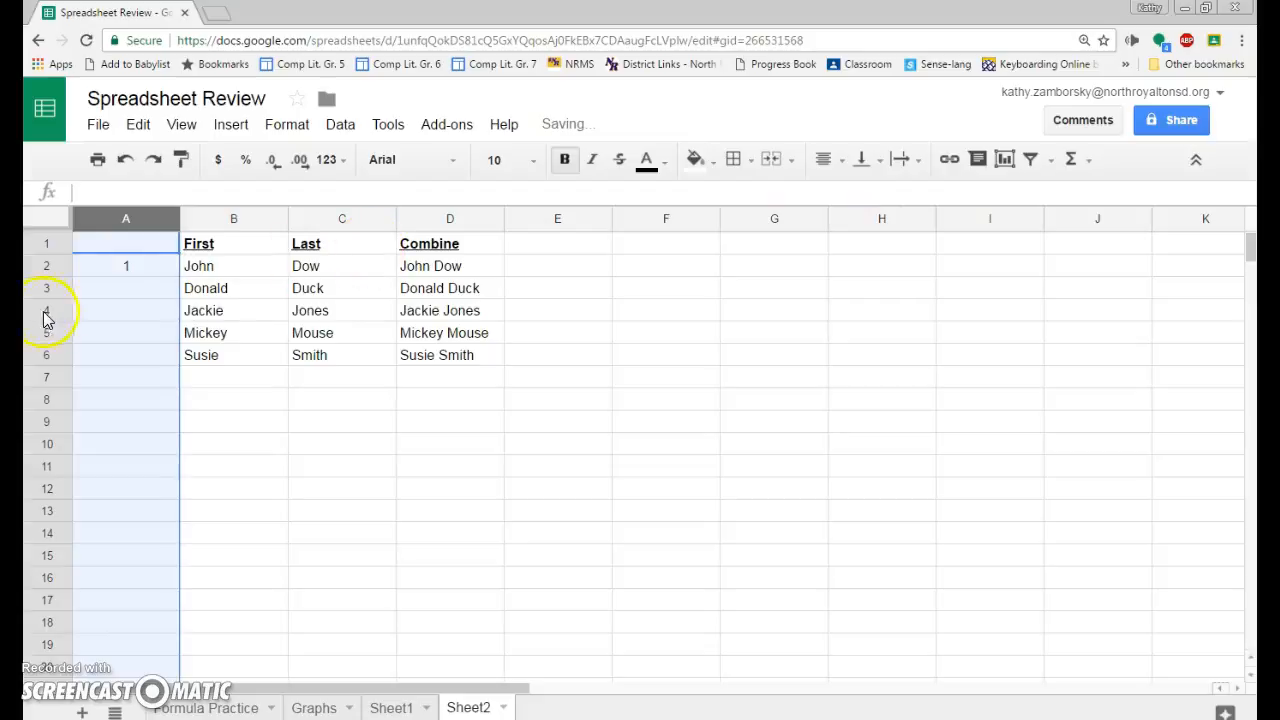
Step: Enter the formula =SUM(A2,1) in A3 to number the second name from the cell above
click(137, 292)
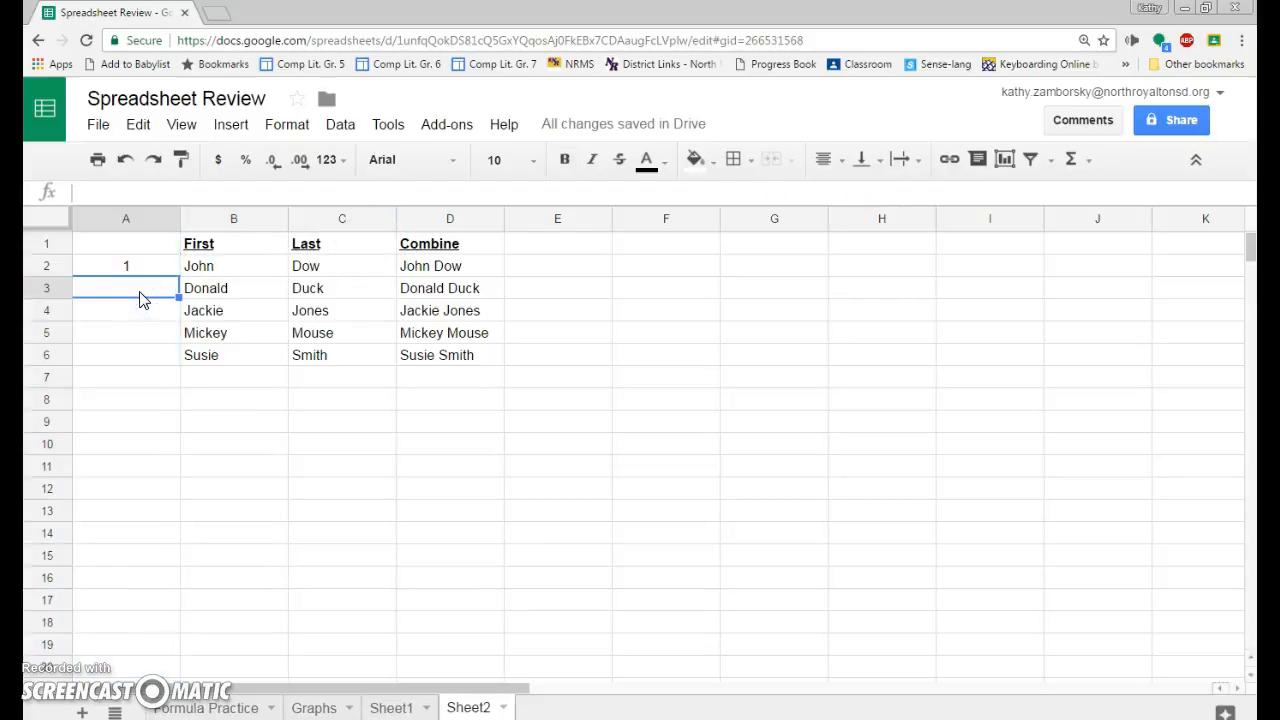
click(117, 192)
text(=)
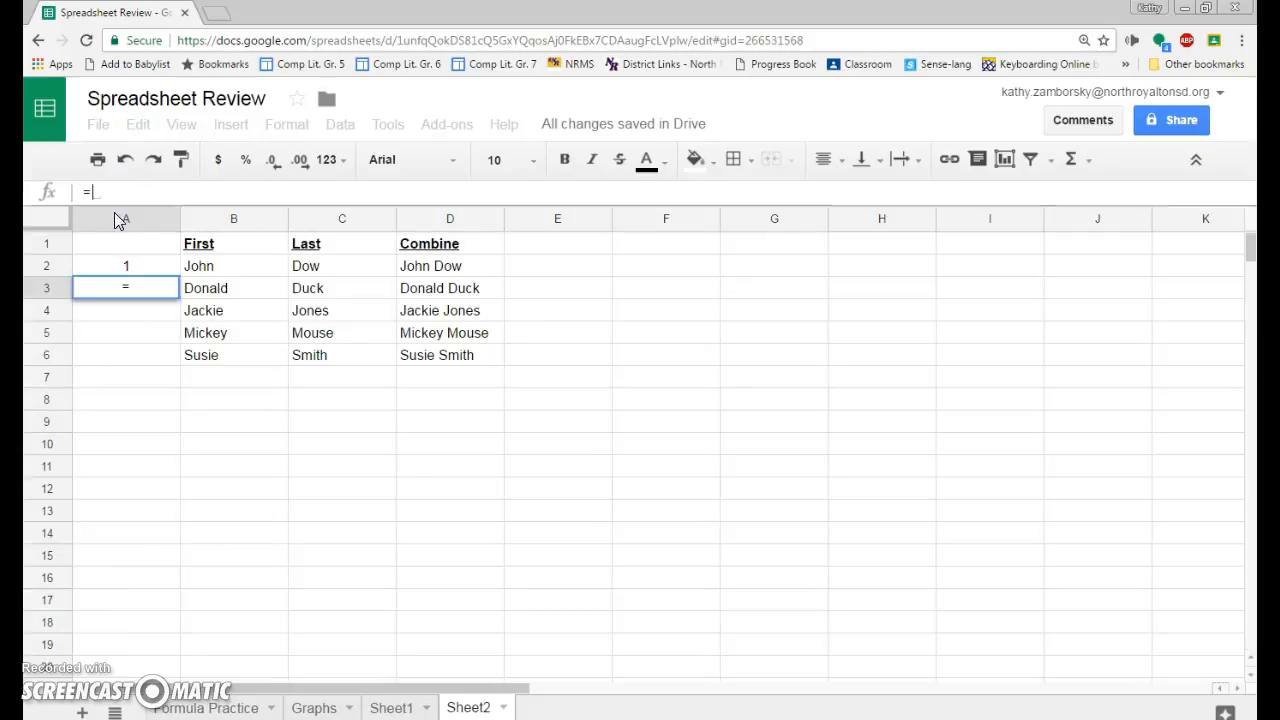
text(sum)
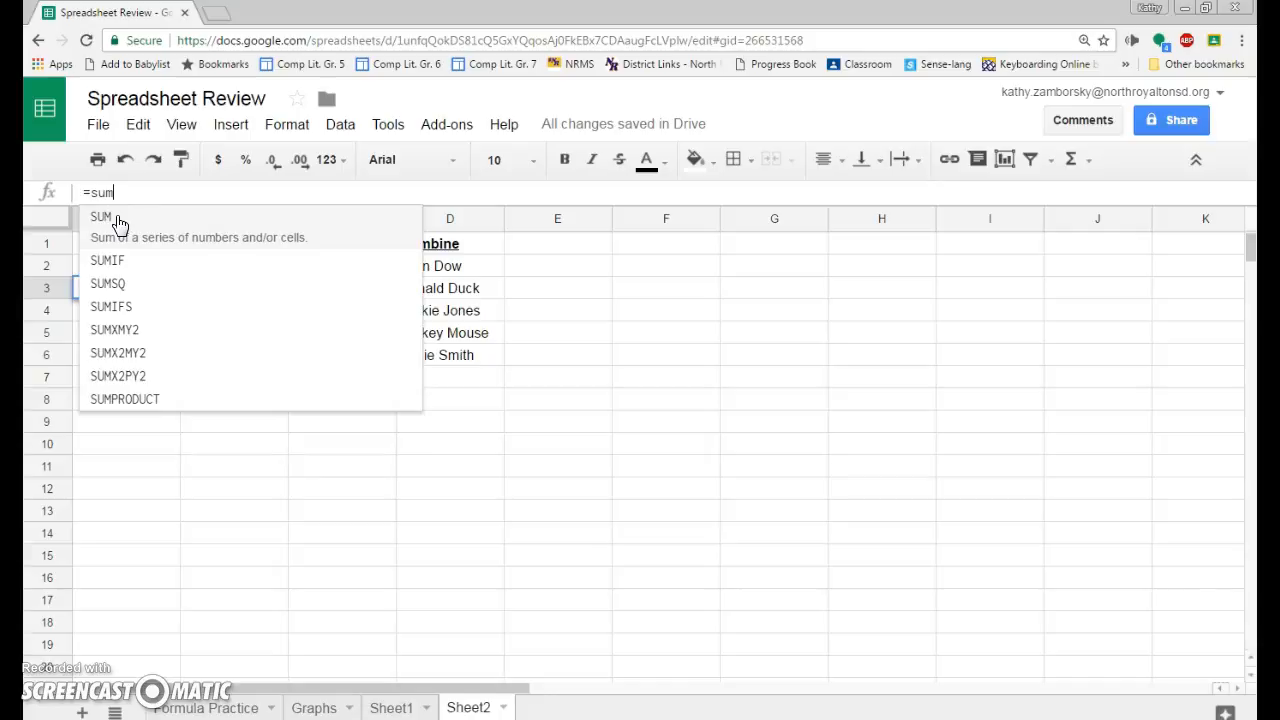
click(117, 220)
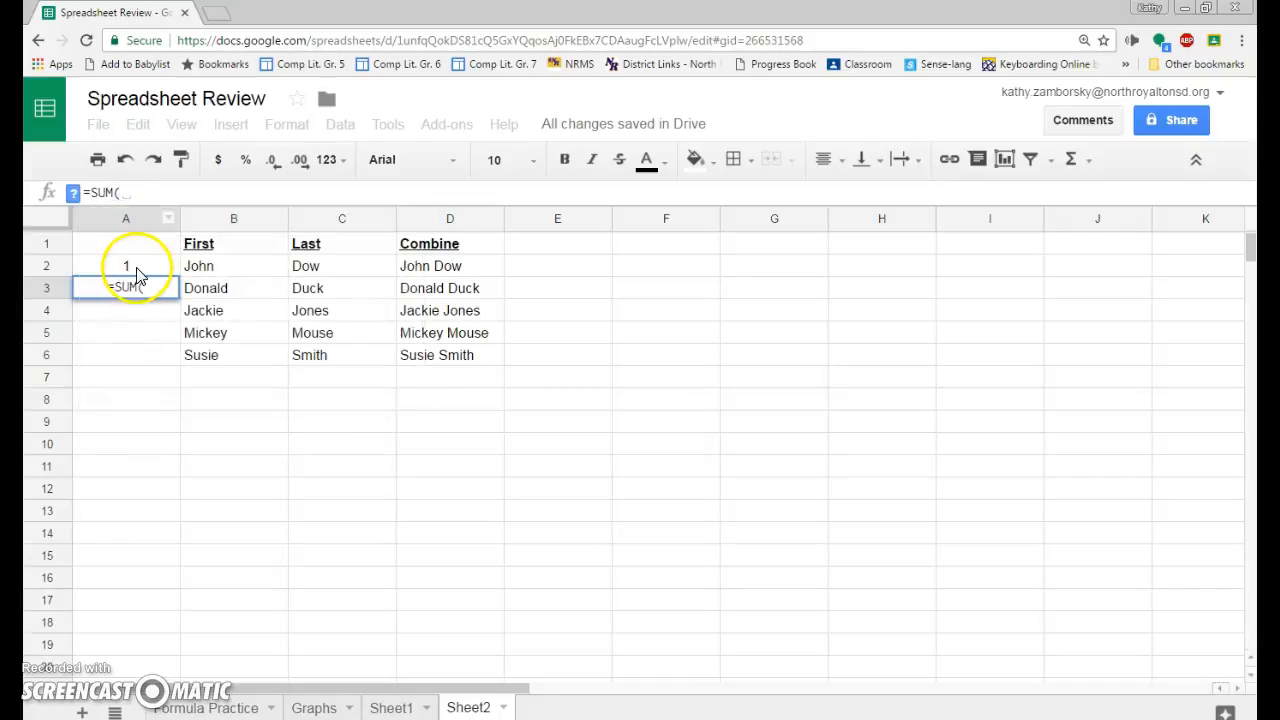
click(135, 266)
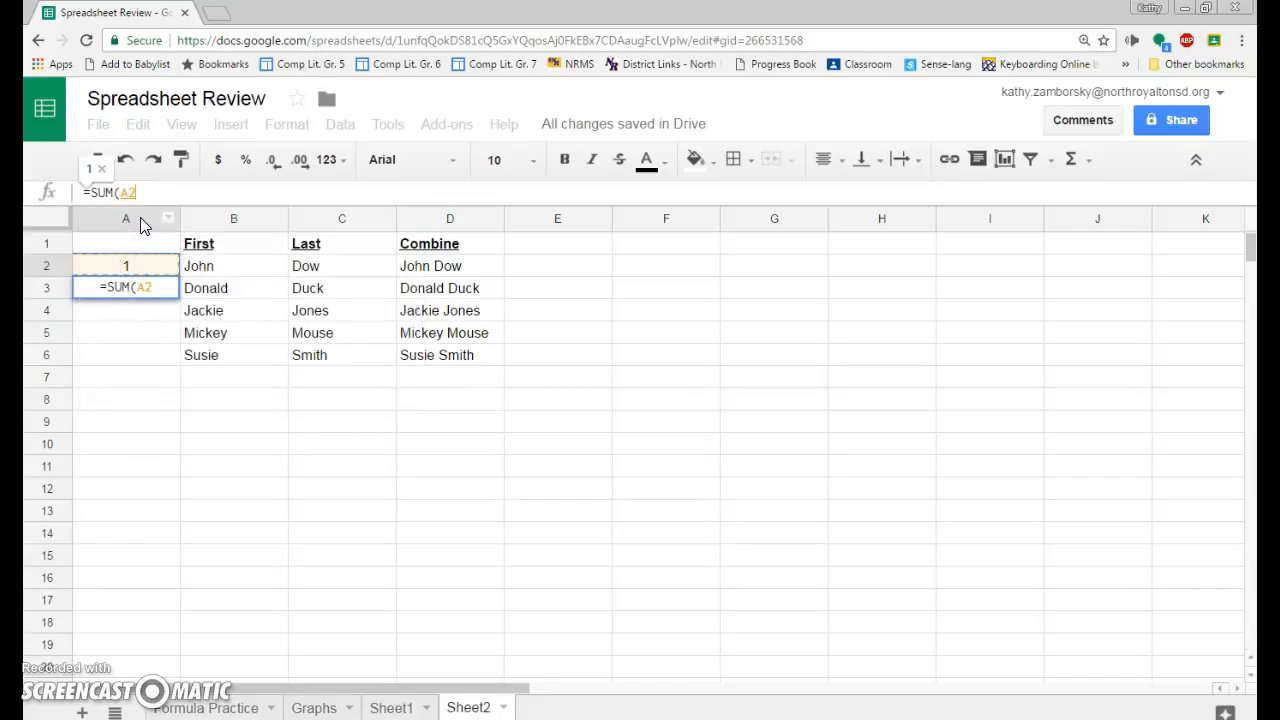
click(157, 289)
text(, )
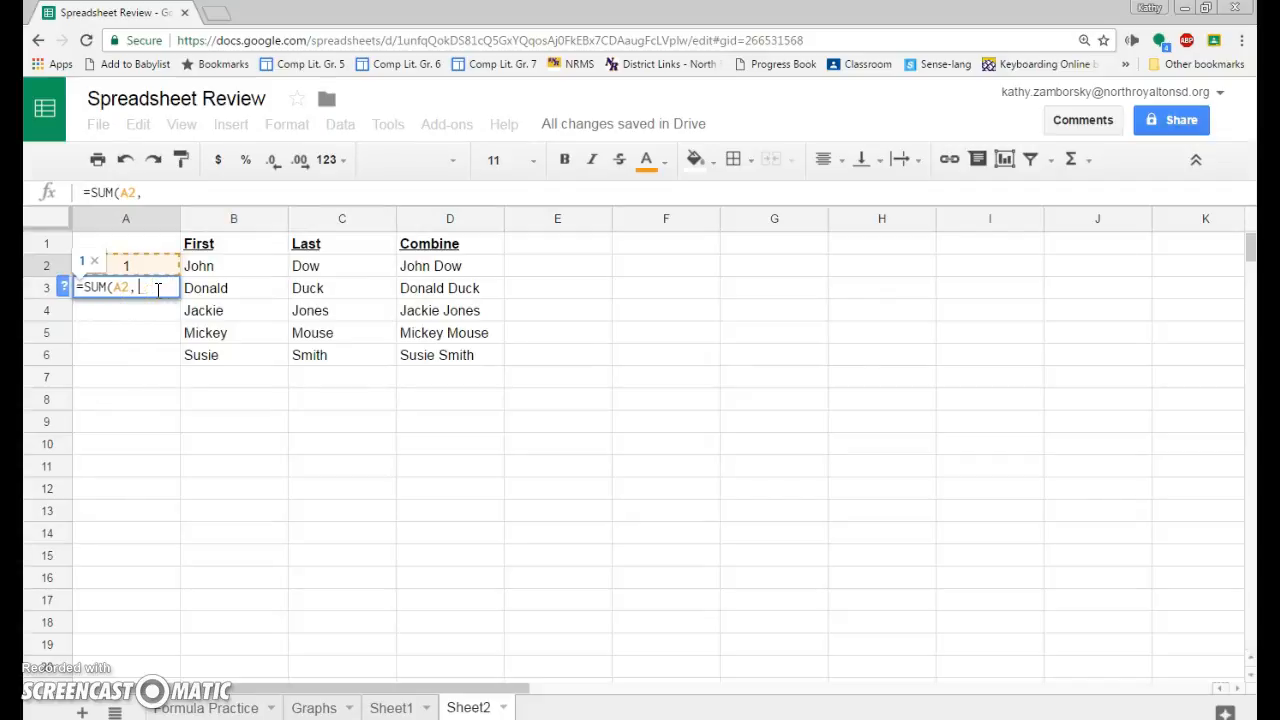
text(1)
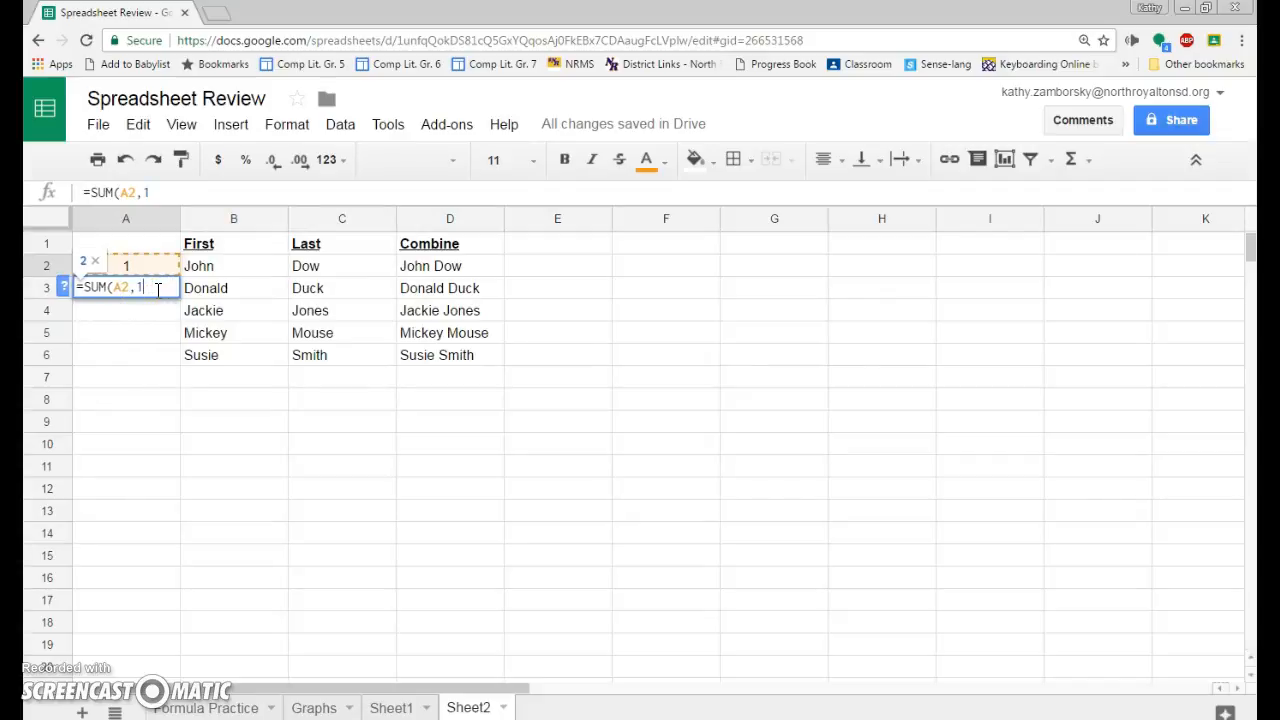
key(Return)
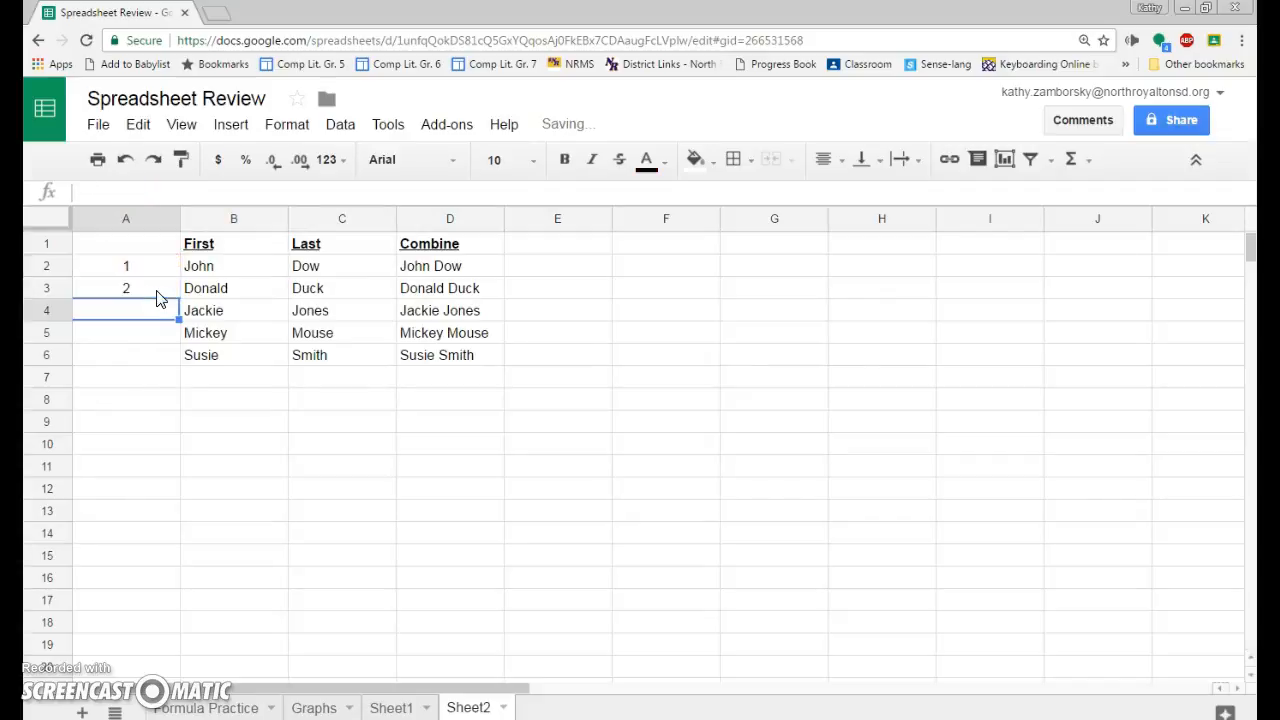
Step: Fill the numbering formula from A3 down through A6 and extend it to A13
click(157, 290)
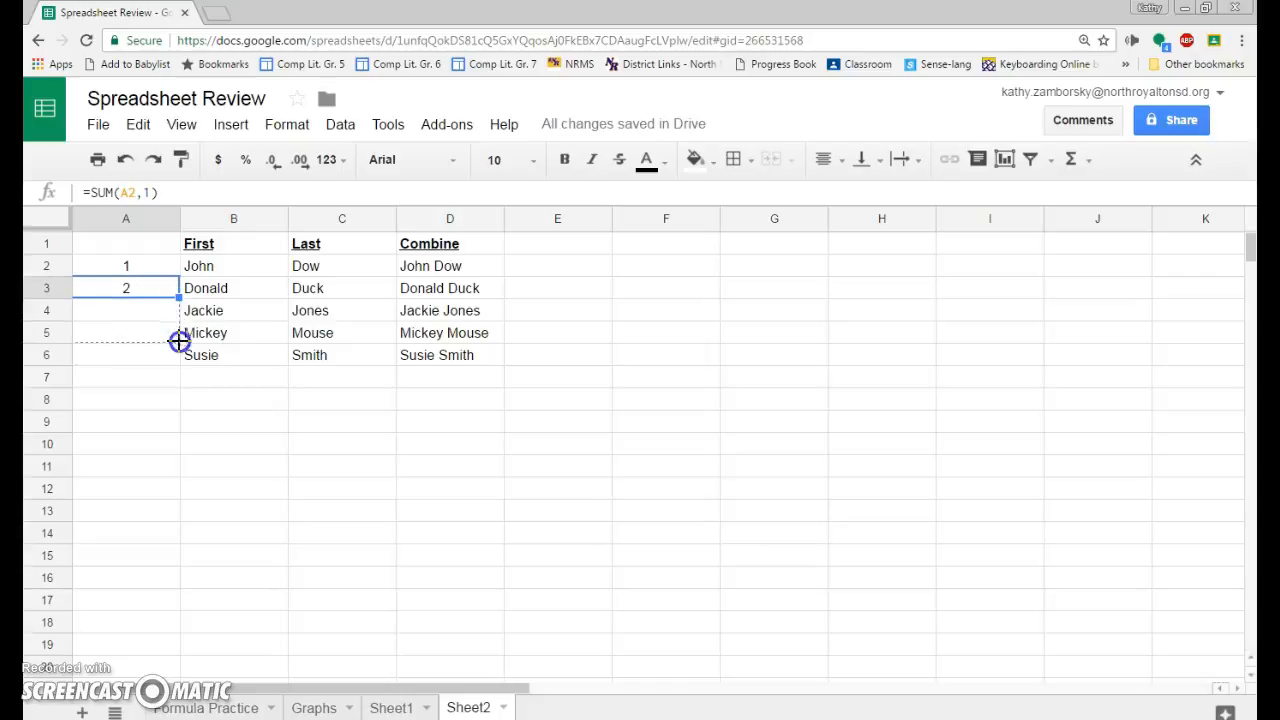
drag(177, 357, 177, 357)
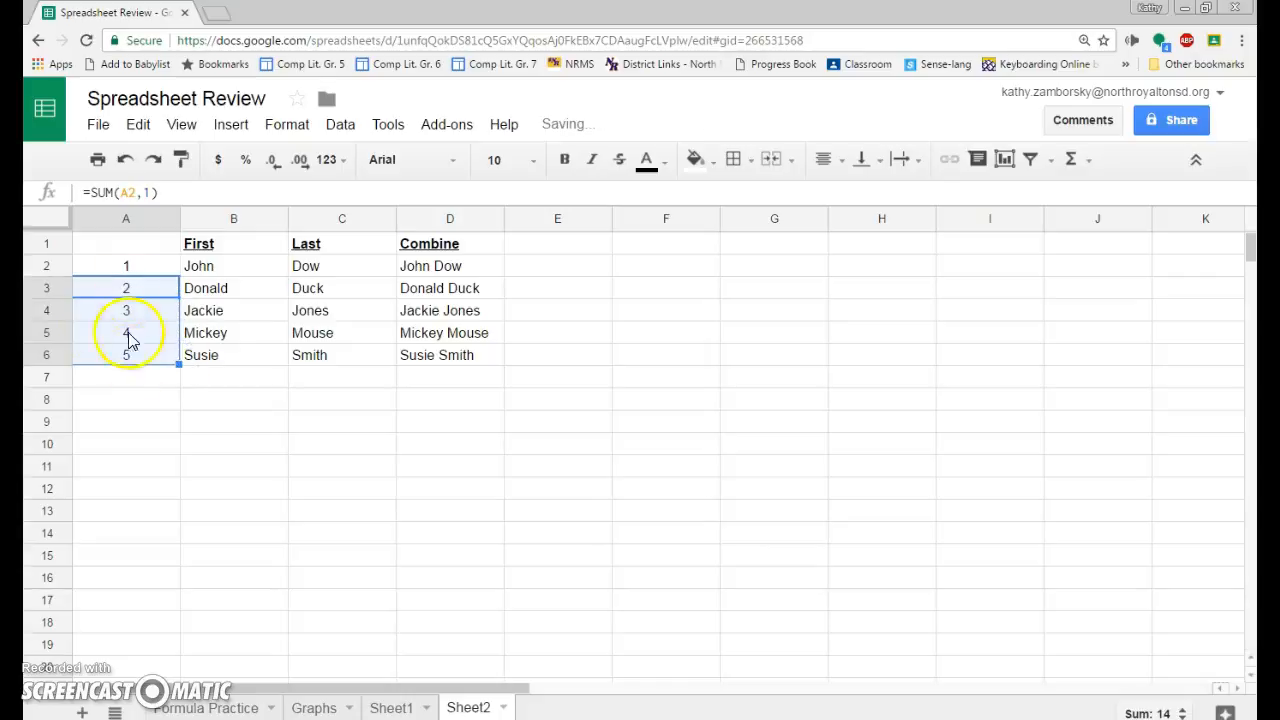
drag(177, 364, 175, 510)
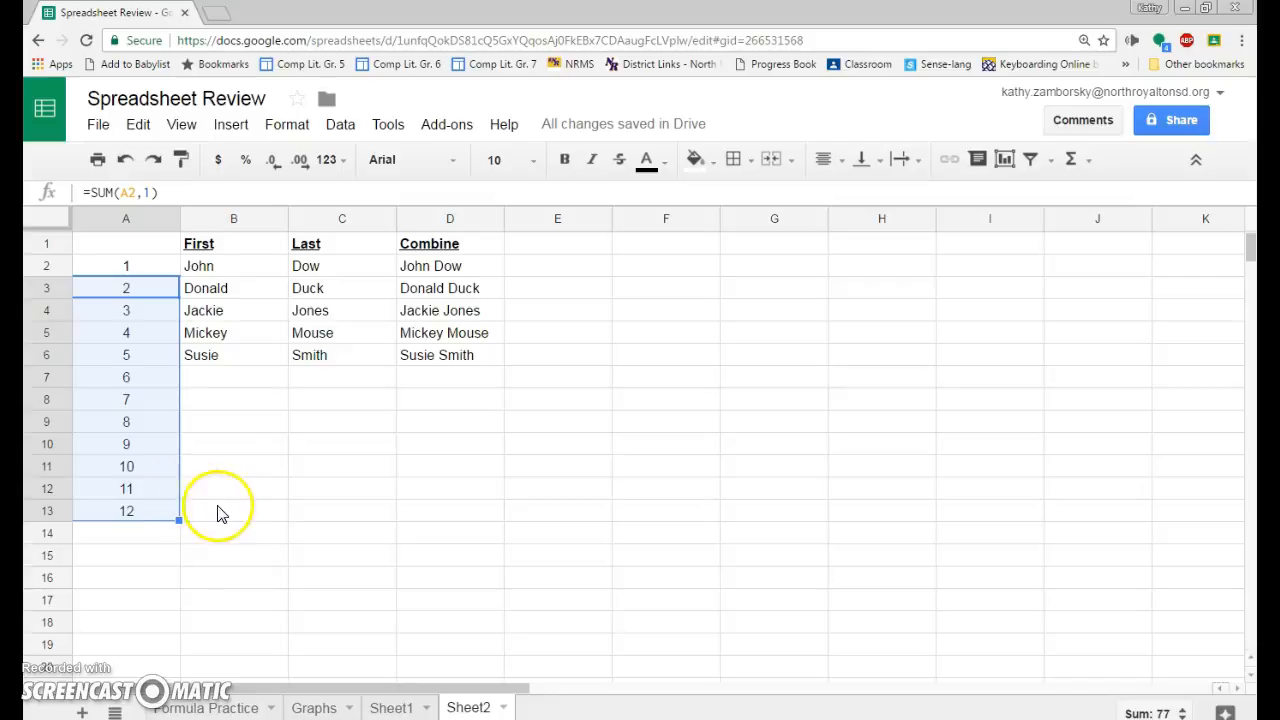
Step: Rename Sheet2 as More Functions
double_click(470, 708)
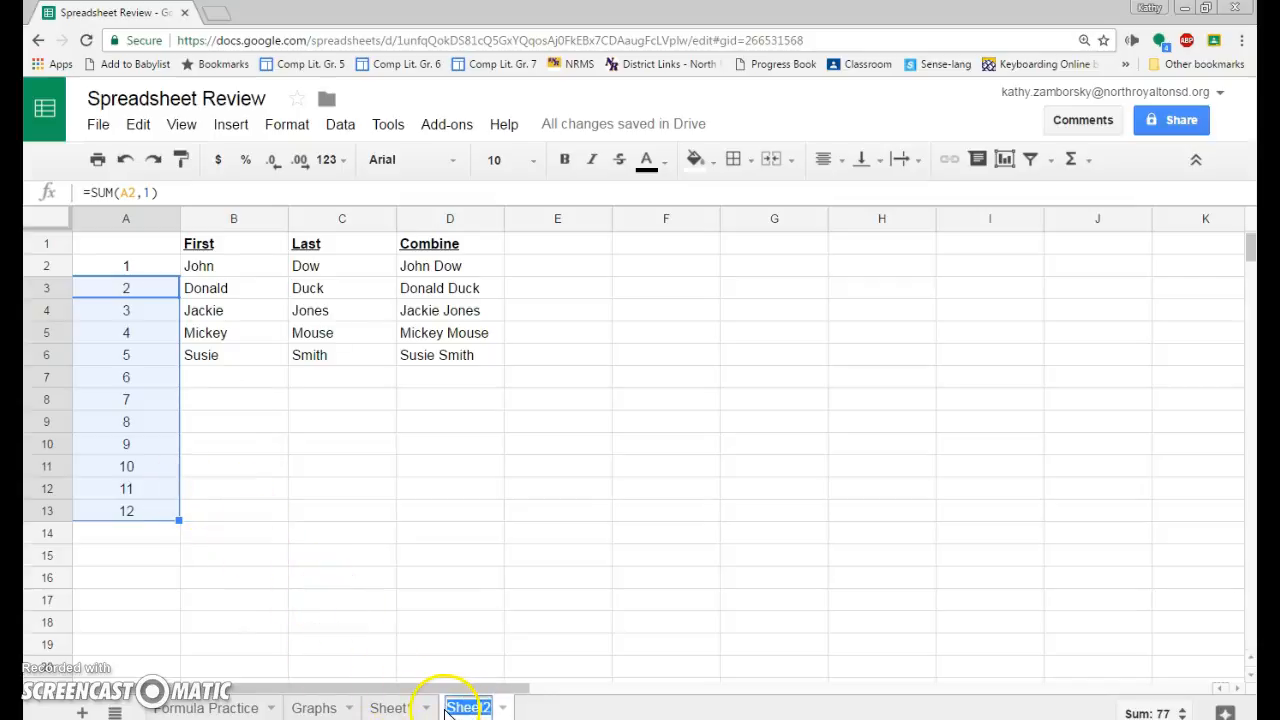
text(Sorting and Con)
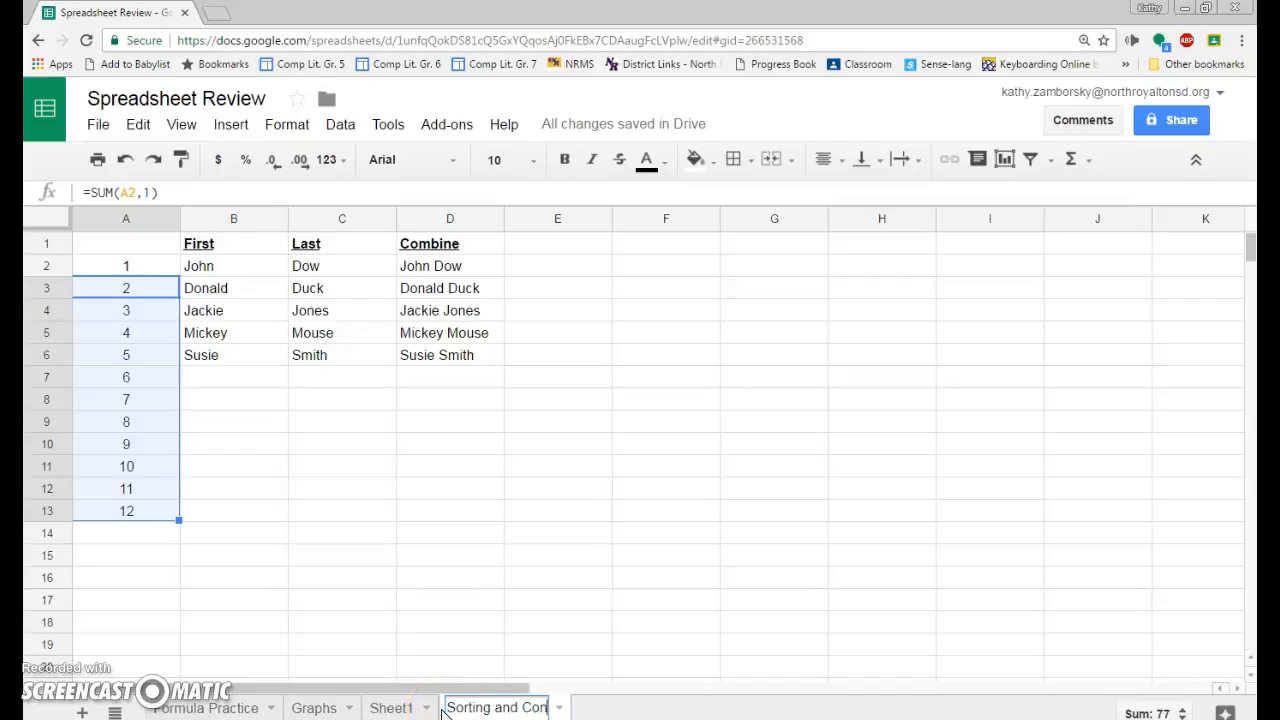
key(BackSpace)
key(BackSpace)
key(BackSpace)
key(BackSpace)
key(BackSpace)
key(BackSpace)
key(BackSpace)
key(BackSpace)
key(BackSpace)
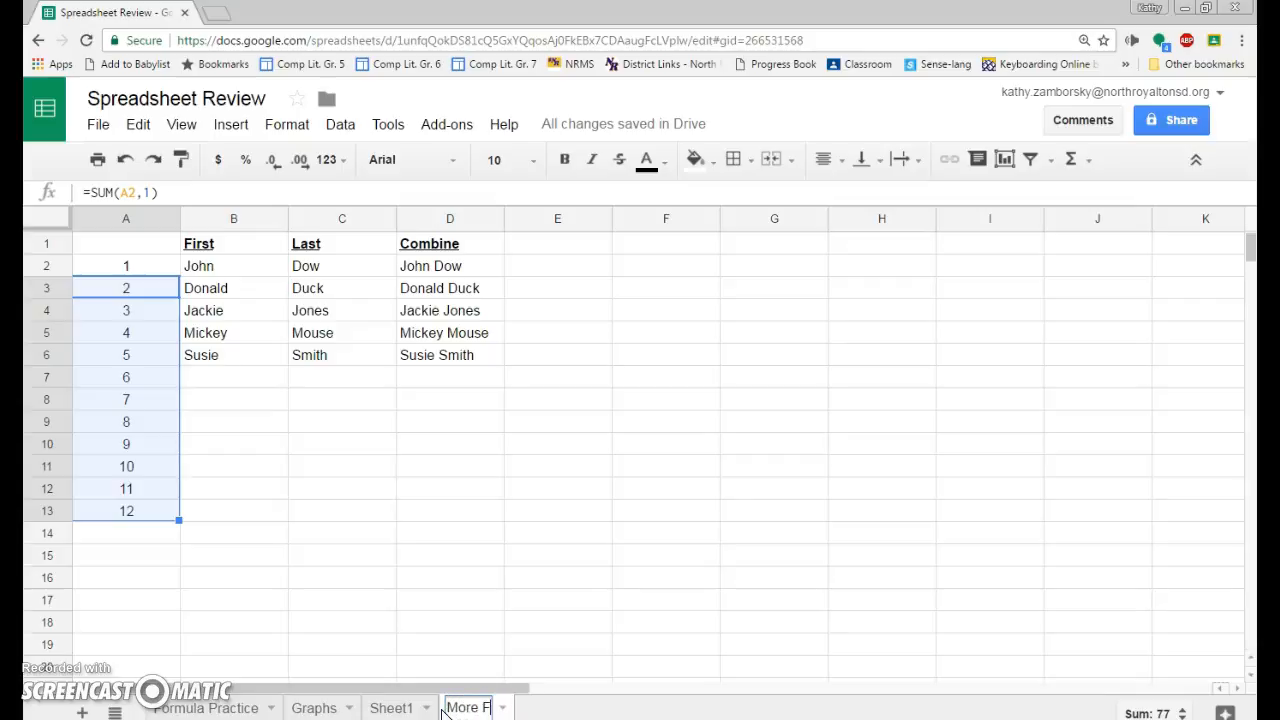
click(480, 650)
Step: Move the More Functions sheet ahead of Sheet1, directly after Graphs
click(497, 707)
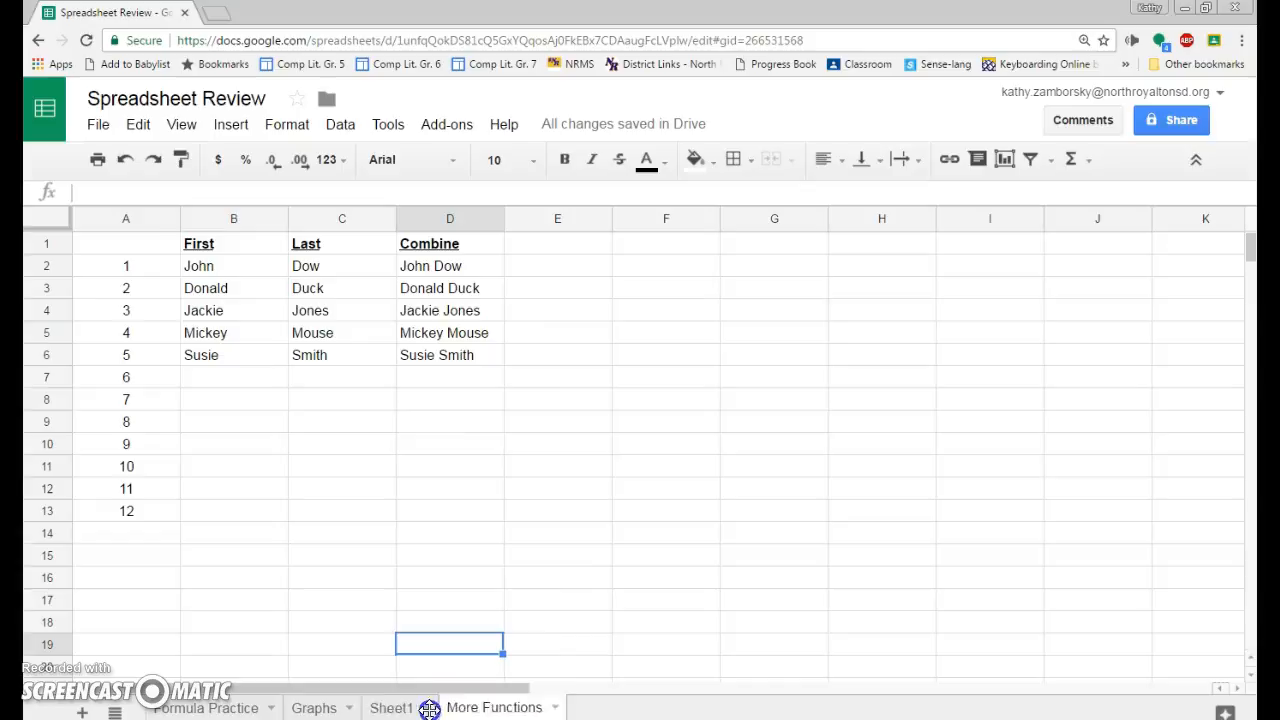
drag(429, 708, 395, 708)
click(530, 623)
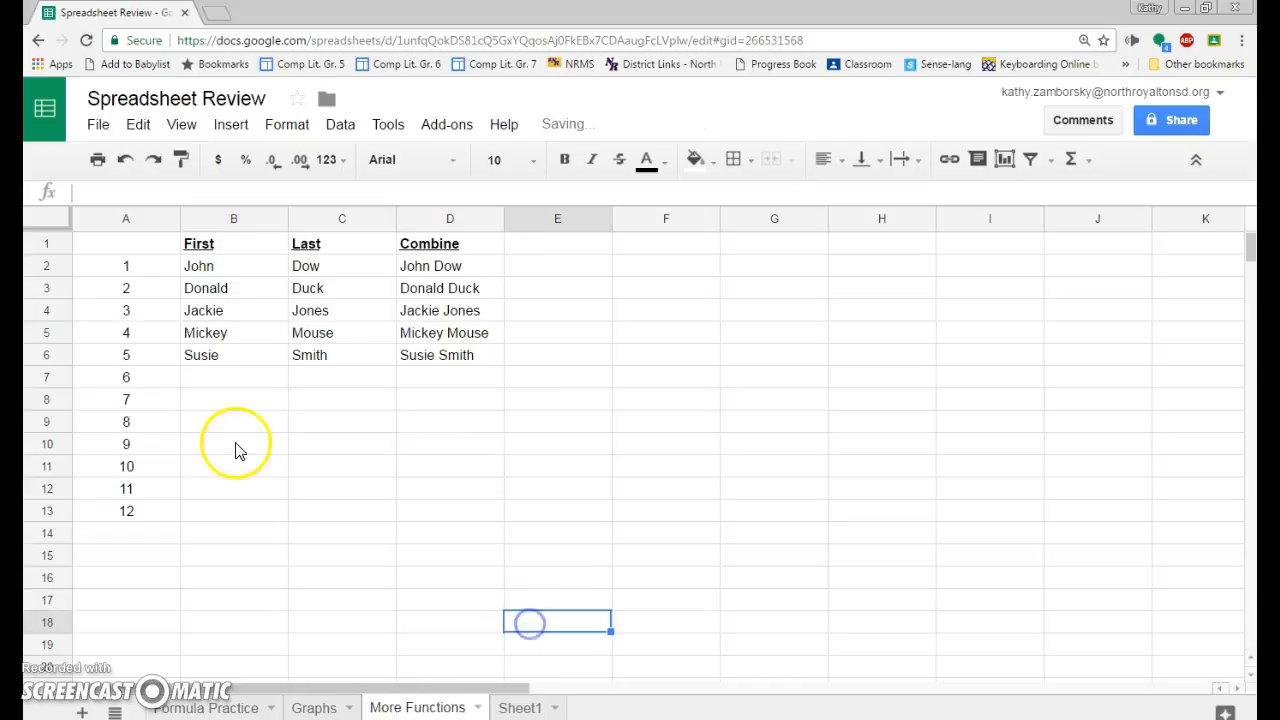